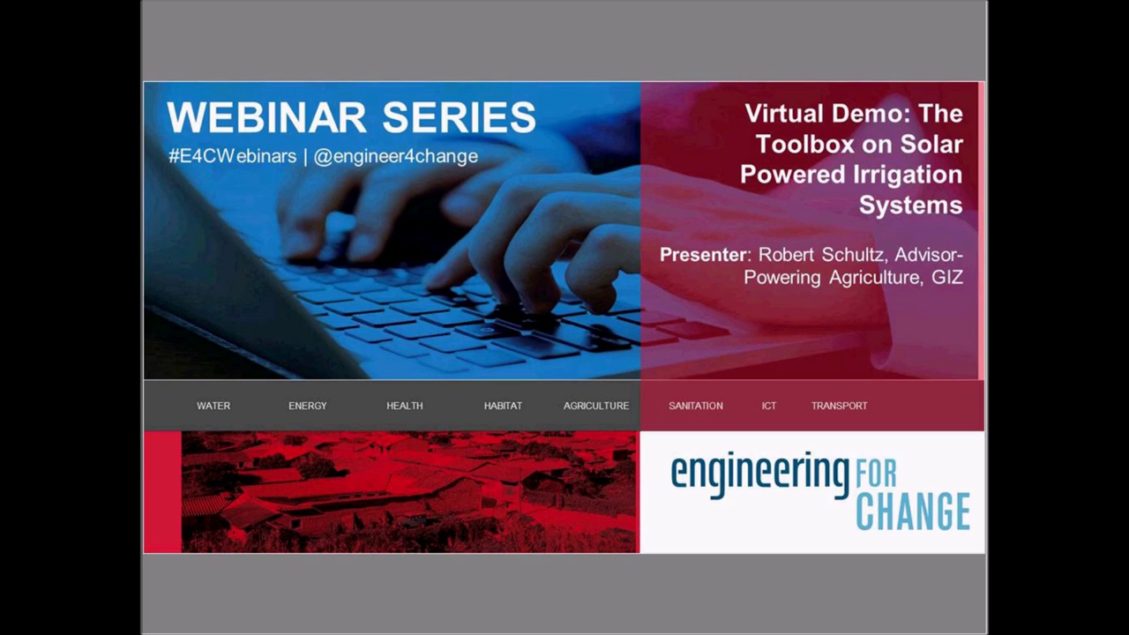
Advance past the Today's Webinar slide to the About E4C slide on joining and the Solutions Library
key(Right)
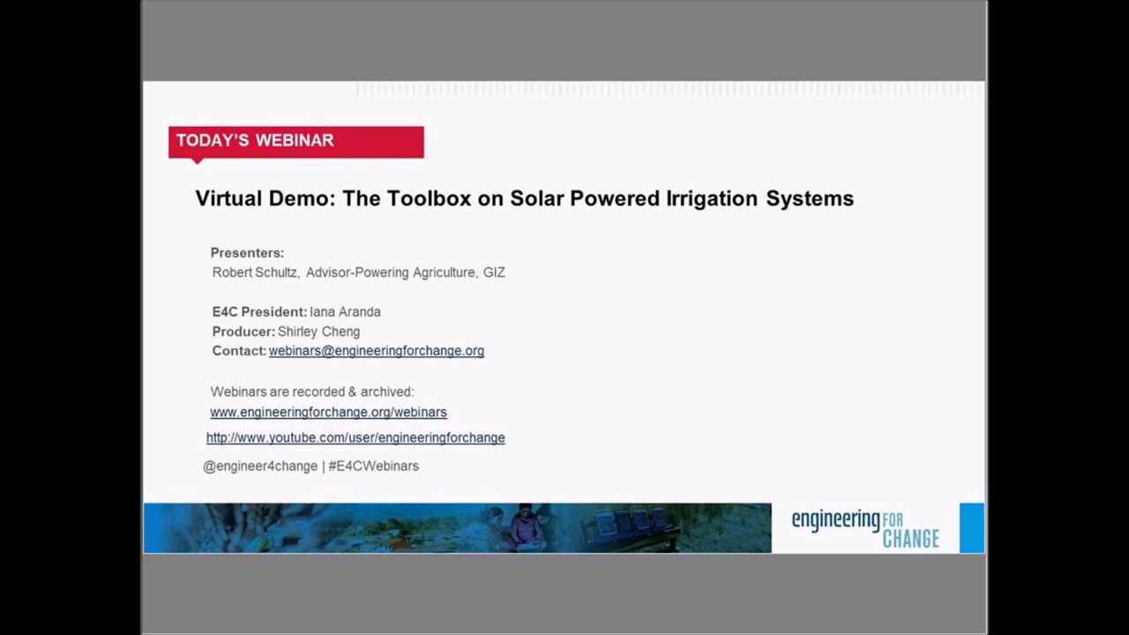
key(Right)
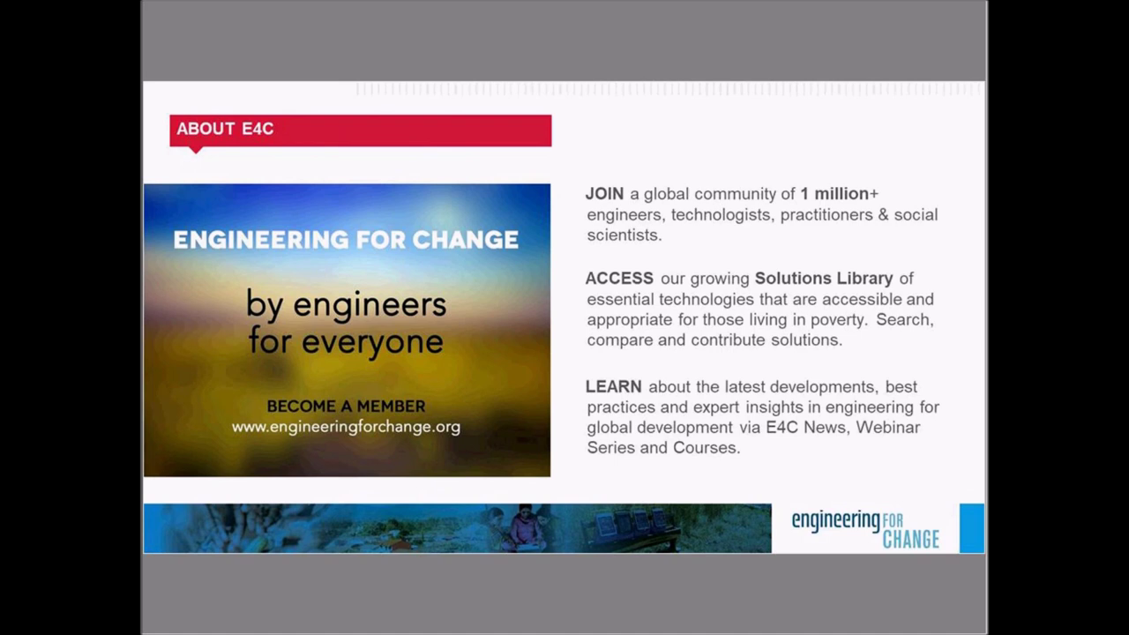
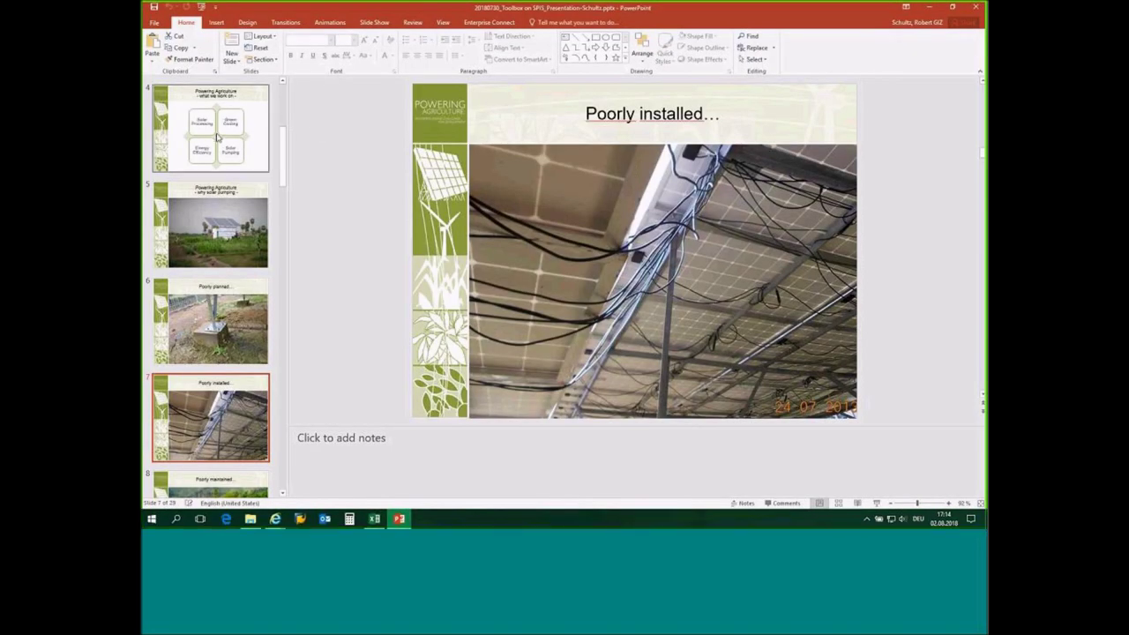
Select slide 3, 'Powering Agriculture - how we work -', and start the slide show from it
click(215, 139)
scroll(214, 138, up, 1)
click(216, 144)
scroll(216, 141, up, 1)
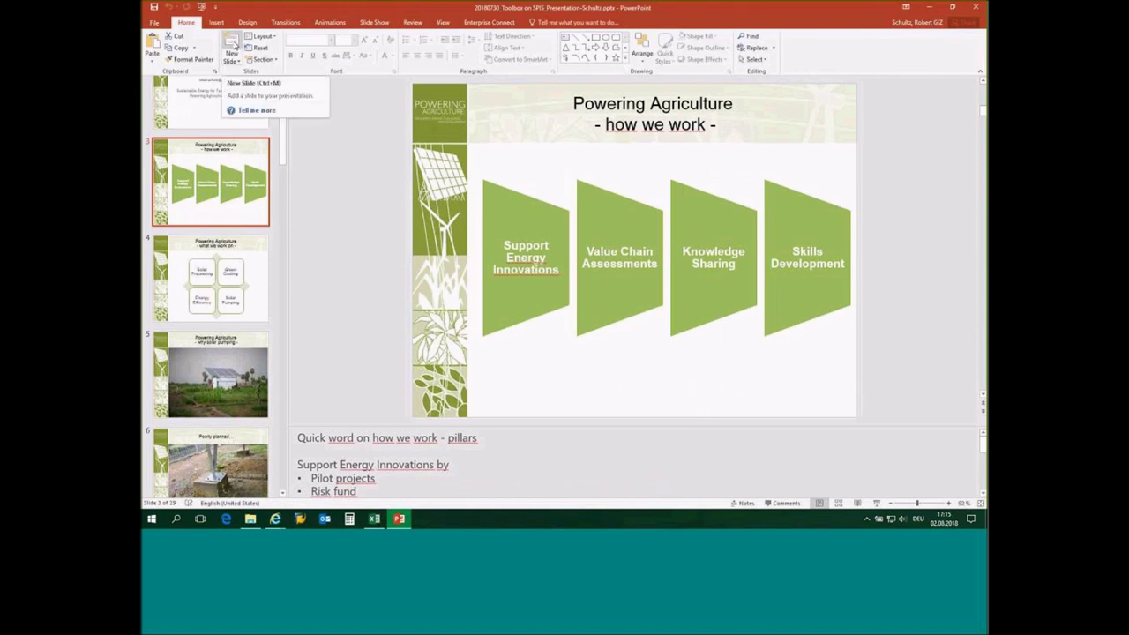
click(877, 504)
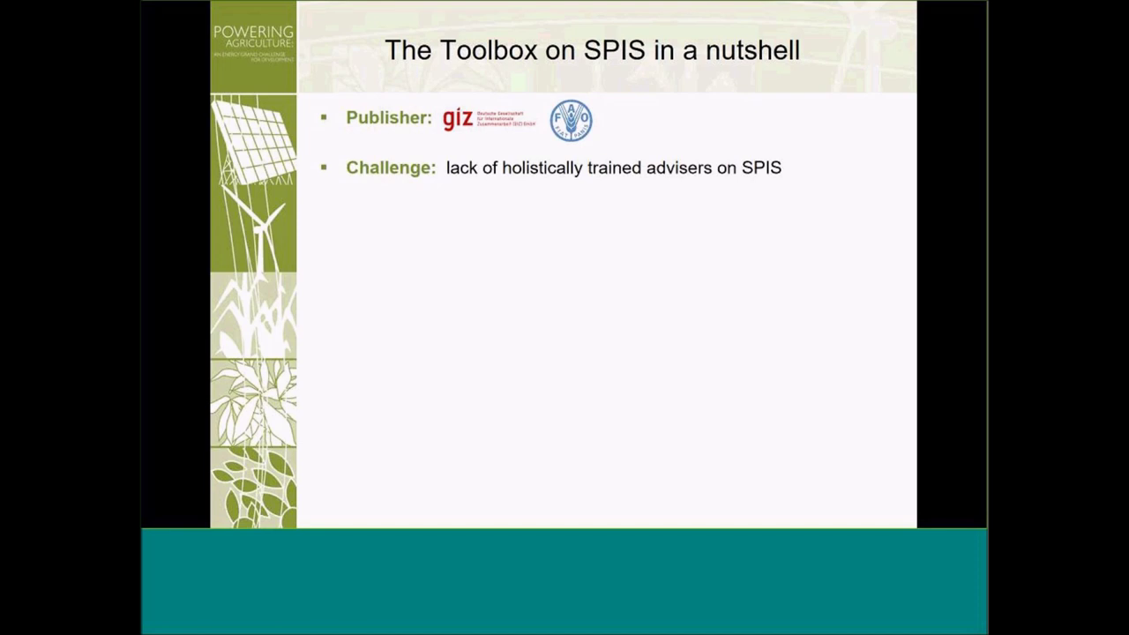
key(Right)
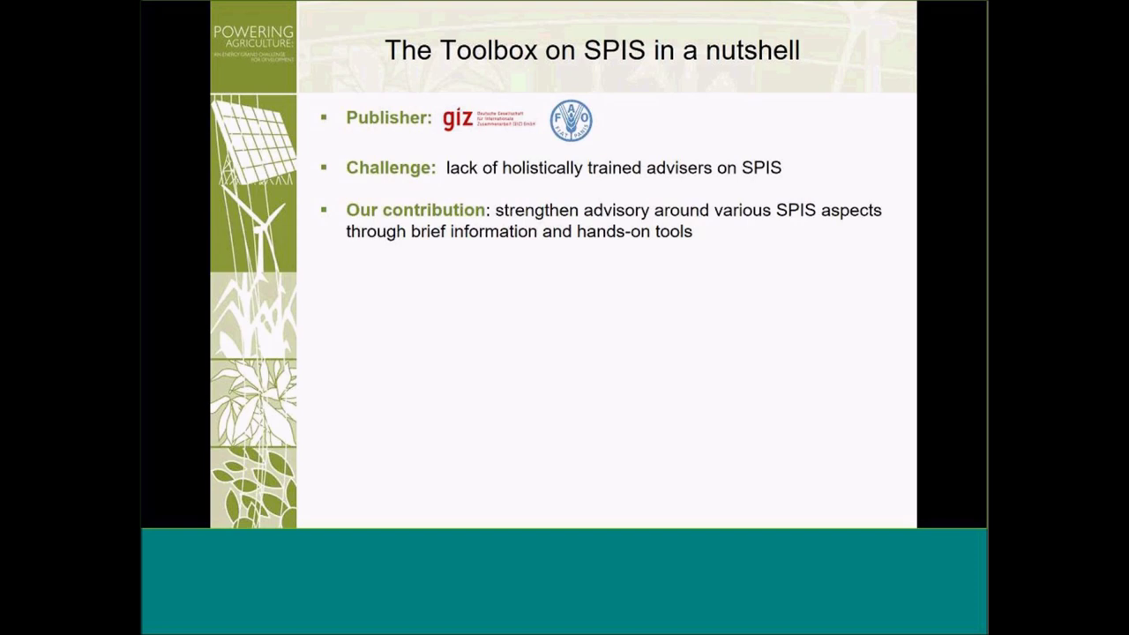
Advance the slide show to reveal the Objective bullet on the nutshell slide
key(Right)
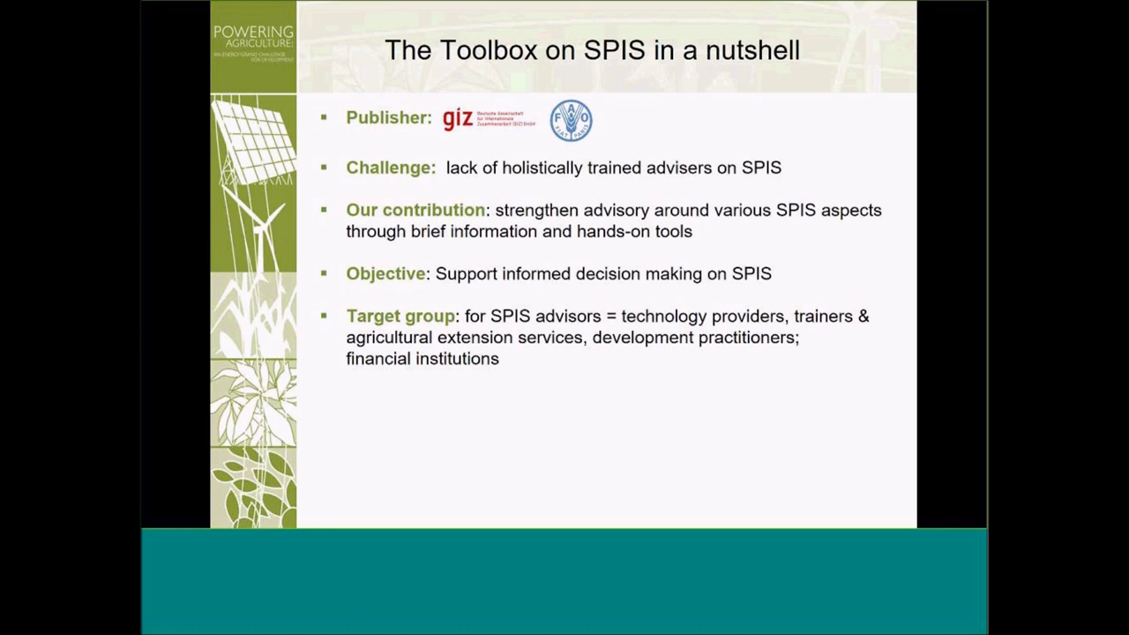
Reveal the Testing bullet with the 2016 and 2017 trainings, then advance past the Principles point
key(Right)
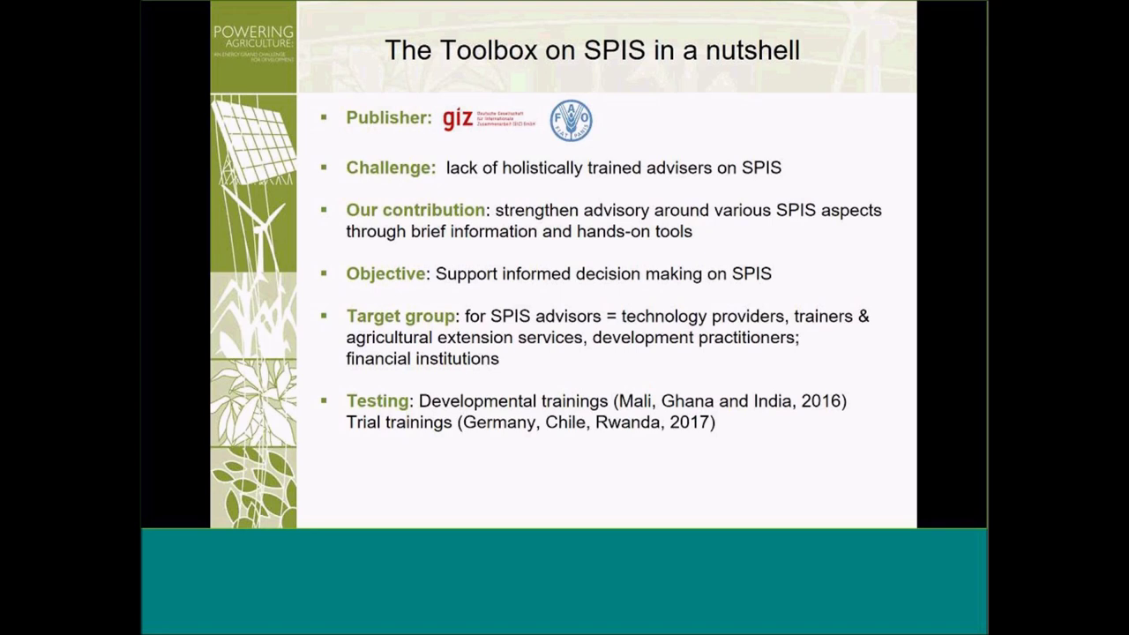
key(Right)
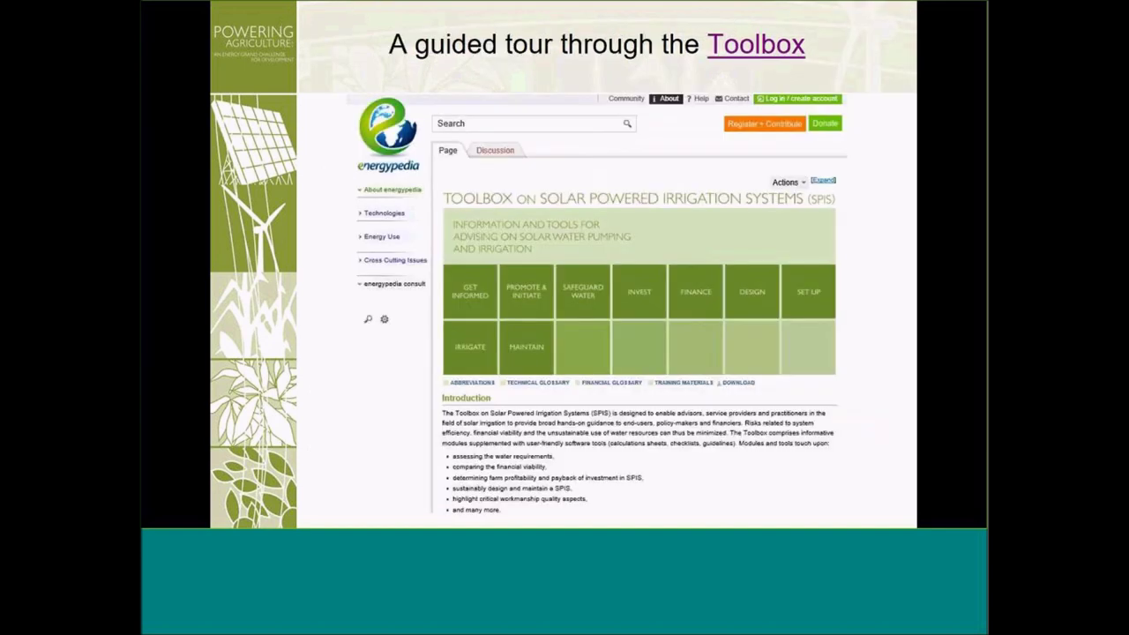
Follow the slide's Toolbox hyperlink to the energypedia SPIS Toolbox page
click(747, 56)
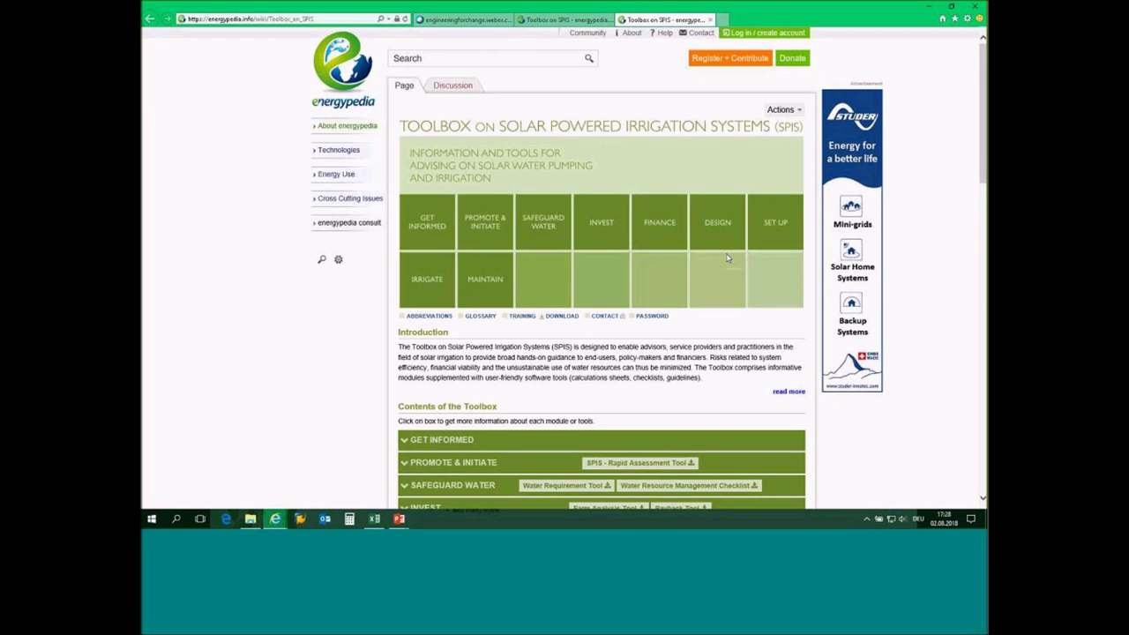
Browse the SPIS Toolbox Abbreviations and Glossary pages, then go to the Download page
click(433, 323)
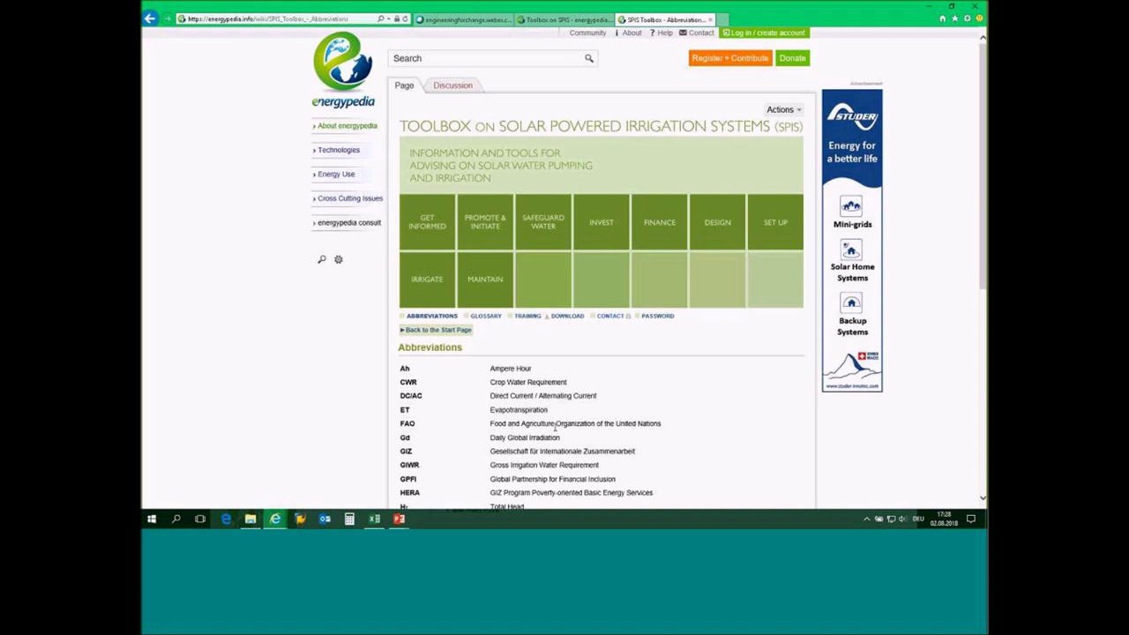
click(485, 319)
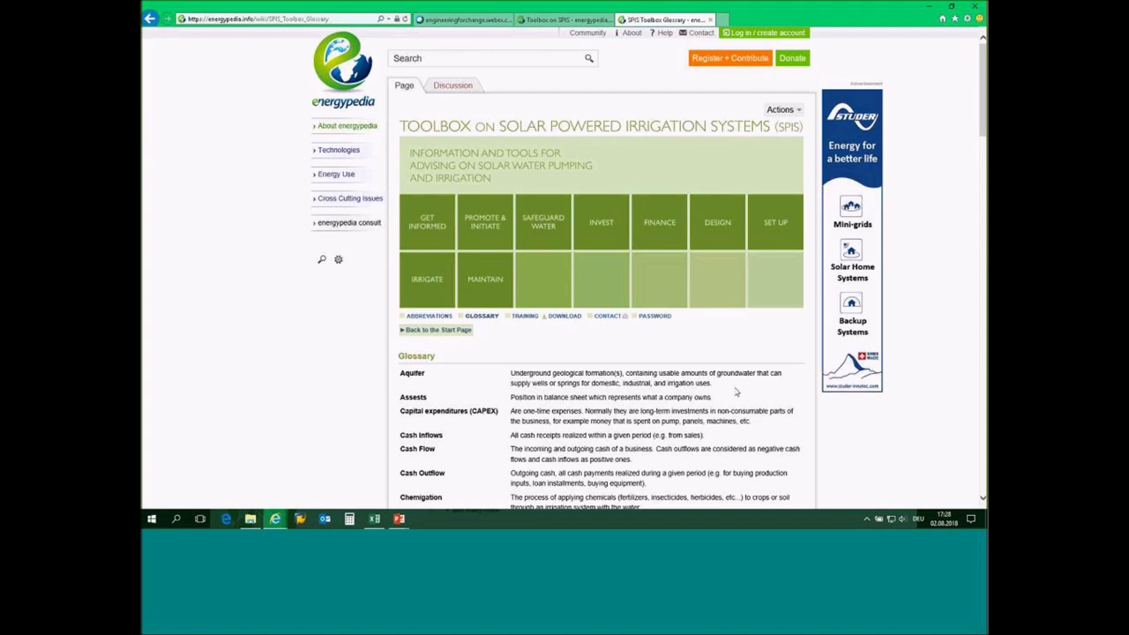
scroll(660, 421, down, 3)
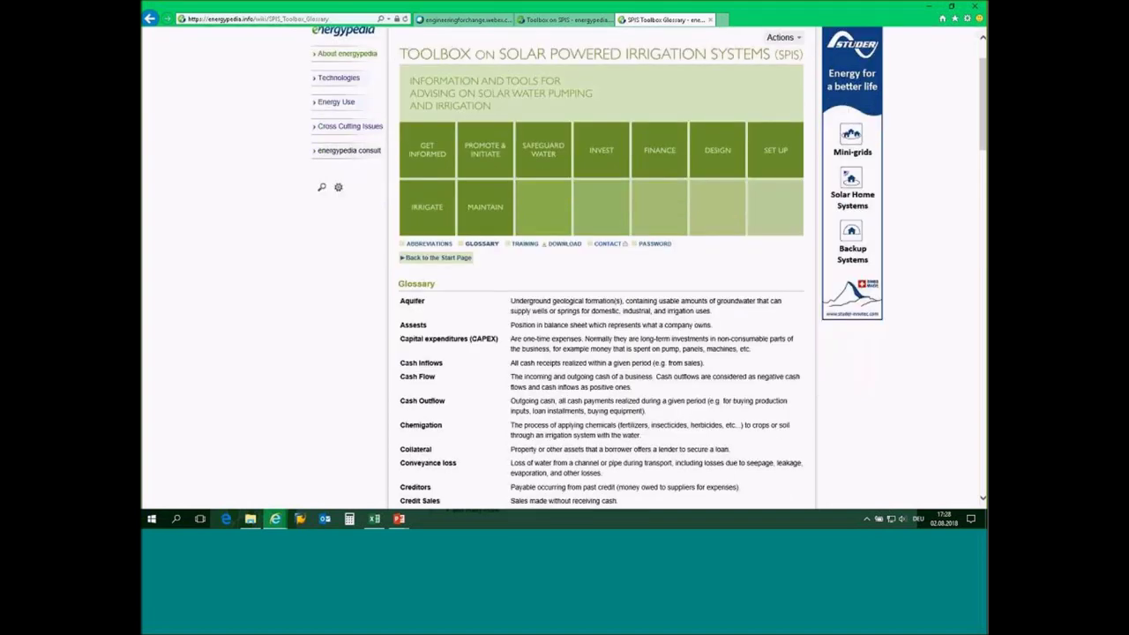
scroll(660, 421, up, 3)
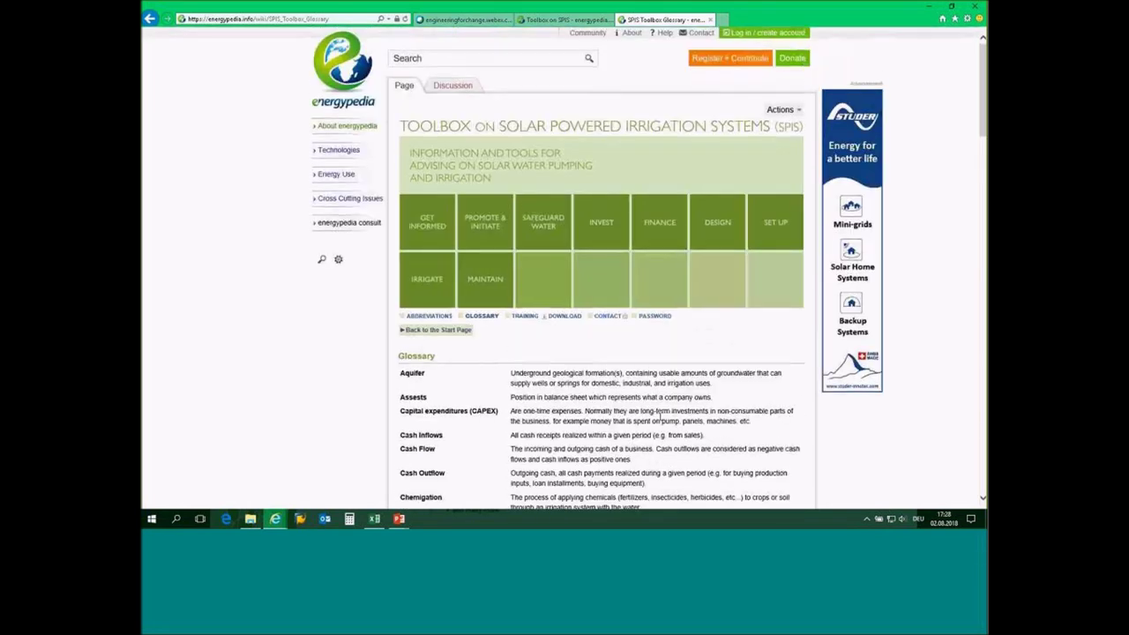
click(565, 317)
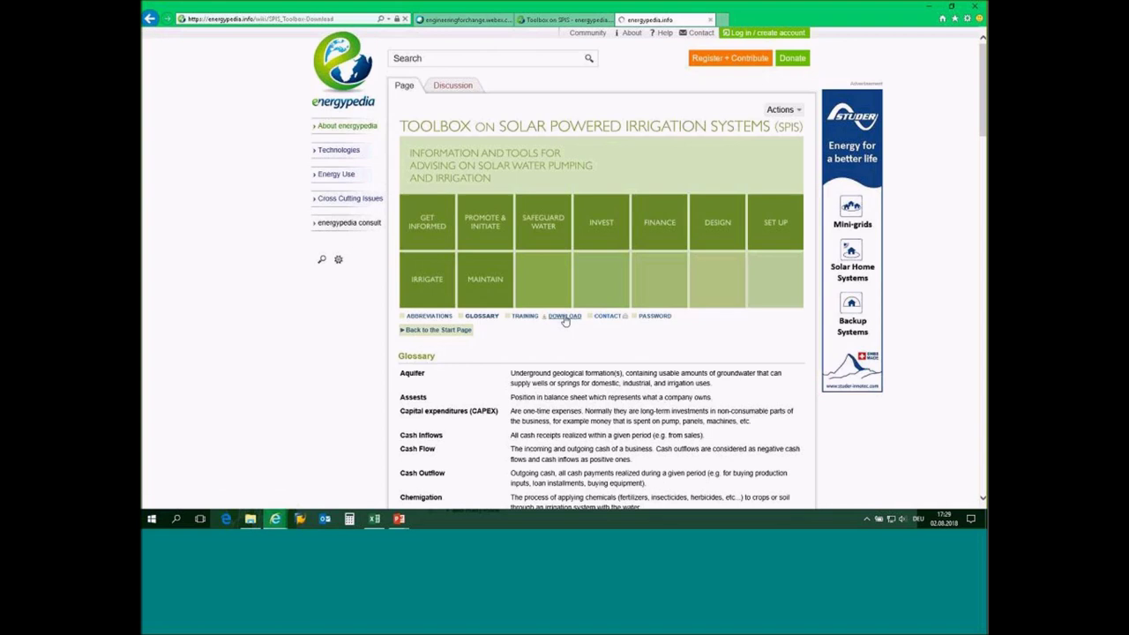
Scroll through the Download page's list of modules, tools and training materials
scroll(720, 336, down, 1)
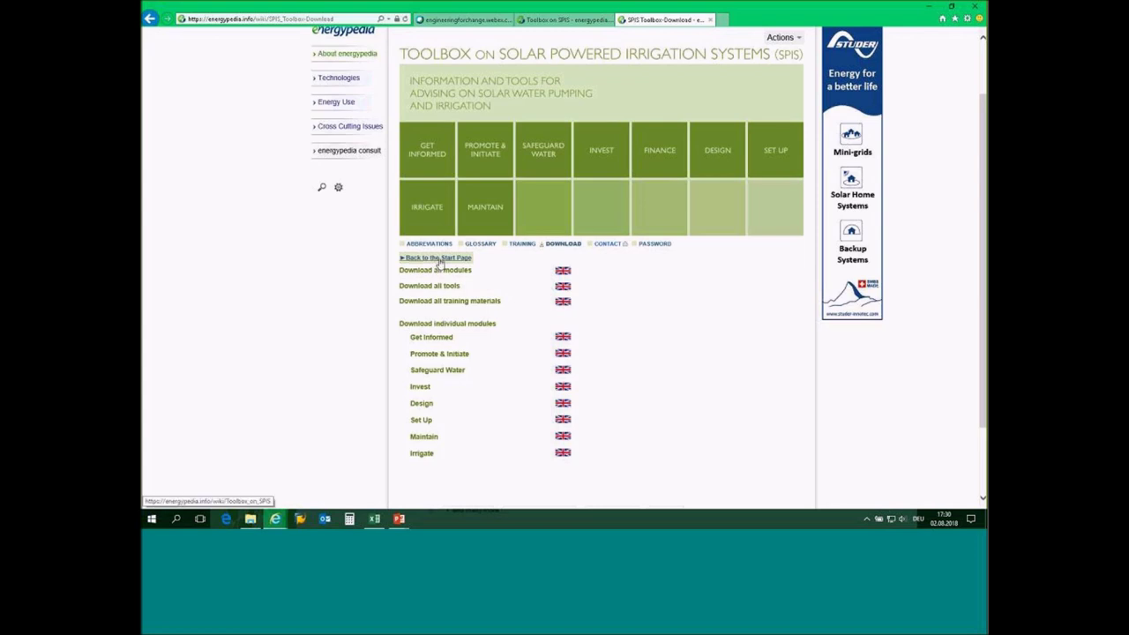
Go back to the Toolbox start page and scroll down to the Contents of the Toolbox
click(438, 259)
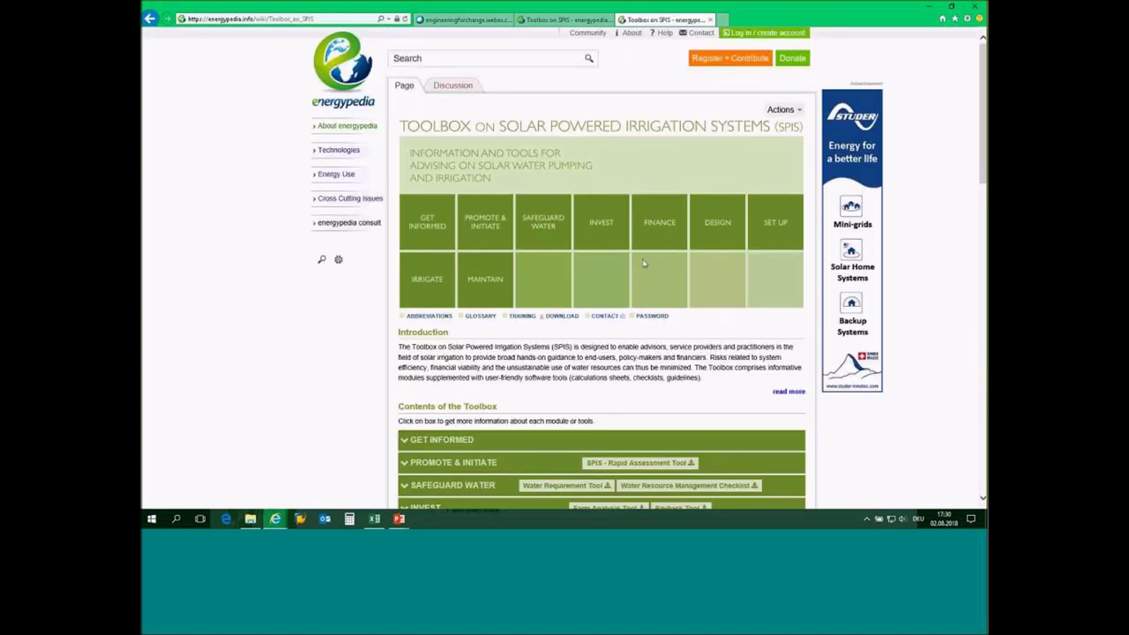
scroll(644, 263, down, 2)
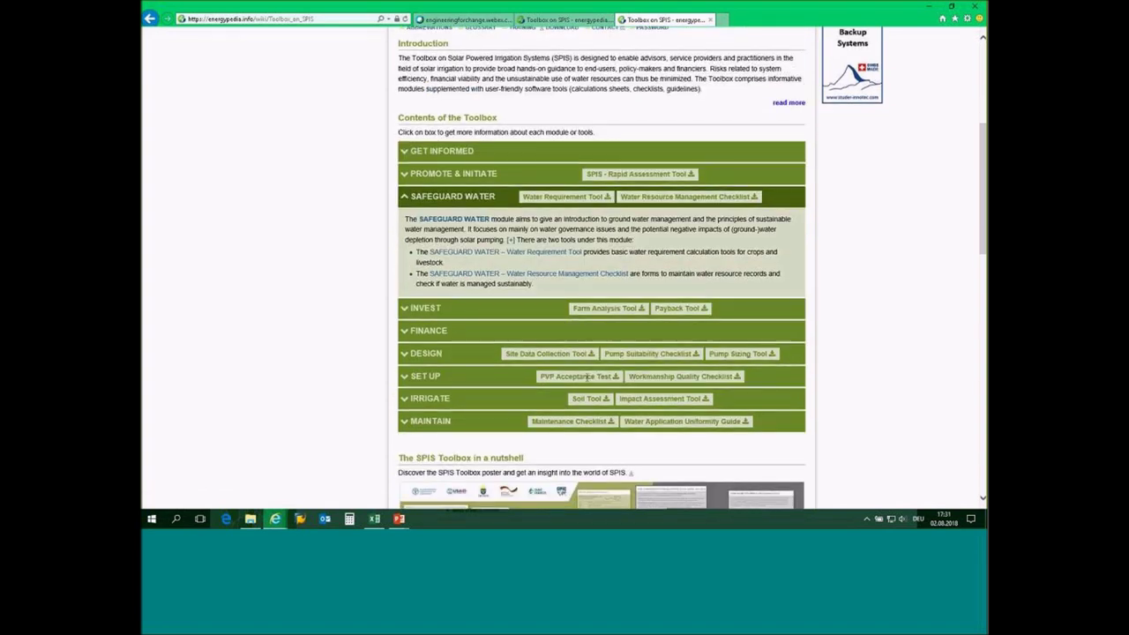
scroll(533, 324, down, 1)
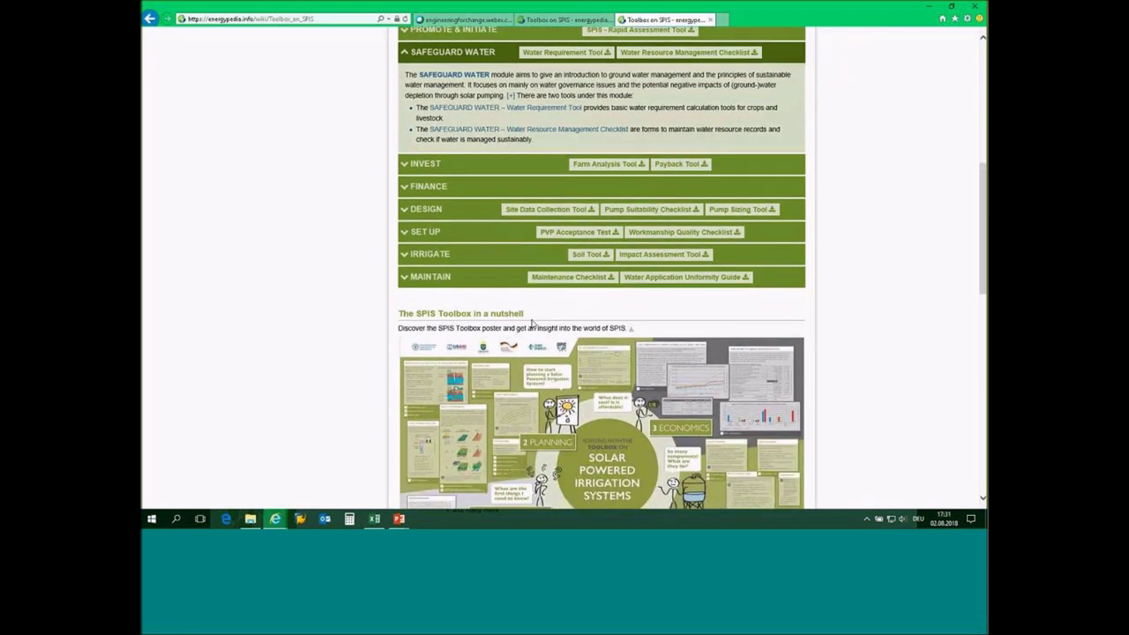
Scroll the Toolbox page down to the 'SPIS Toolbox in a nutshell' poster
scroll(532, 324, up, 2)
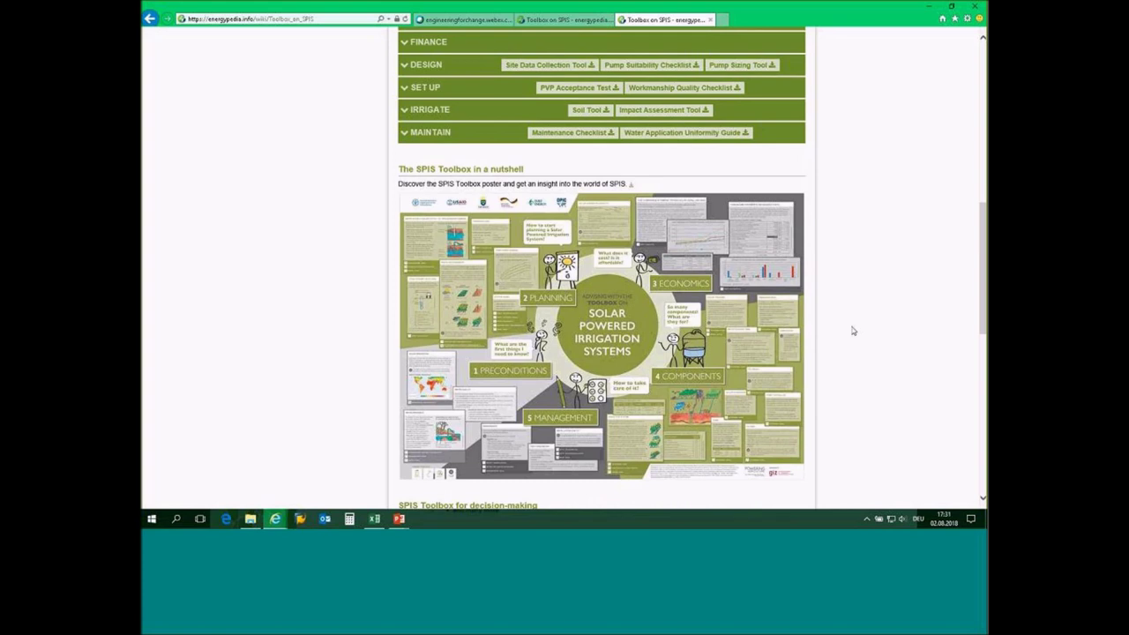
scroll(855, 327, down, 1)
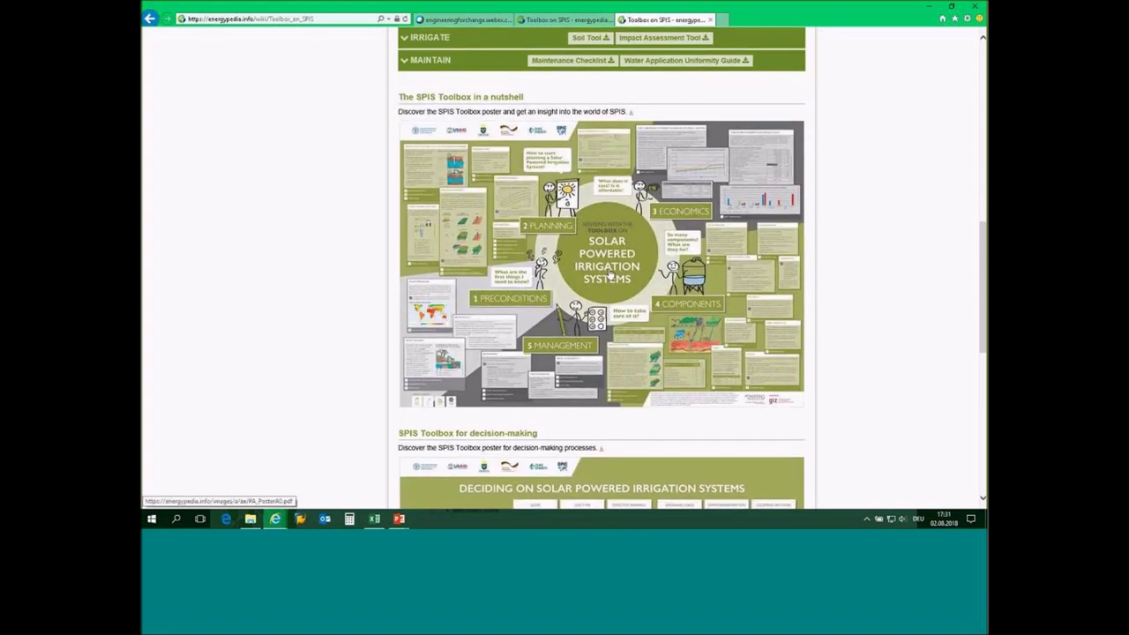
Open the SPIS Toolbox poster PDF, view it, and return to the Toolbox page
click(610, 275)
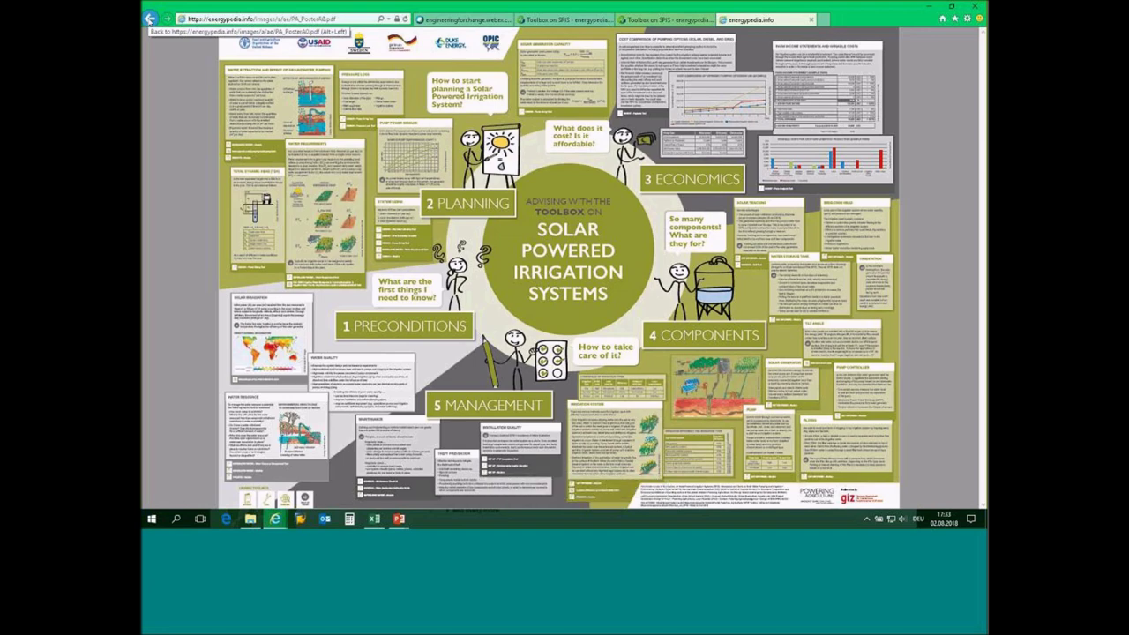
click(150, 18)
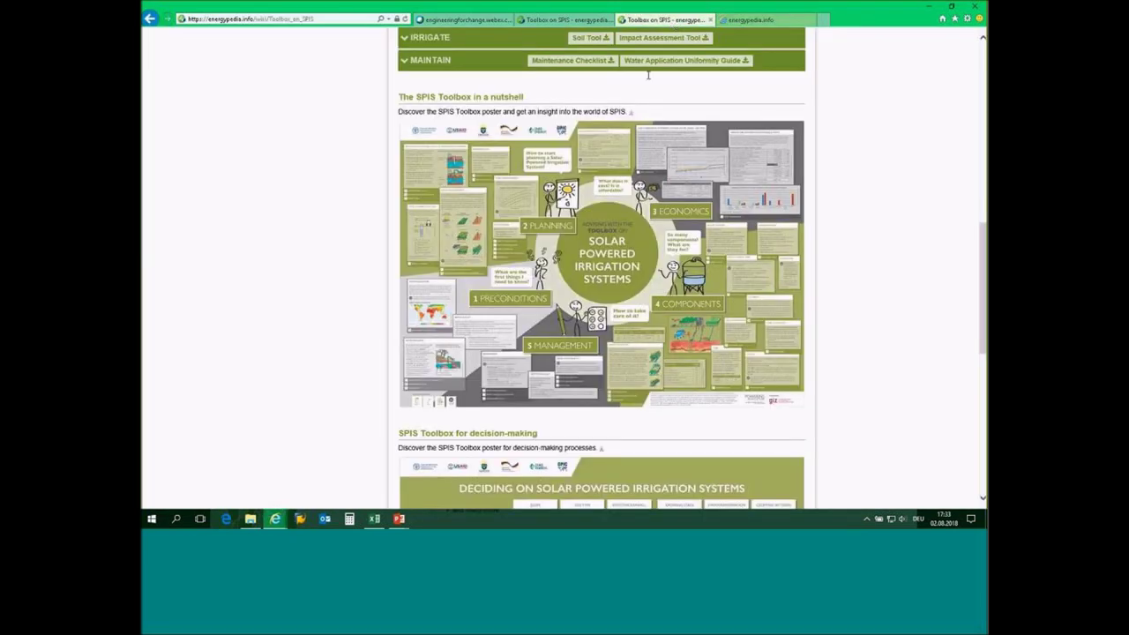
Scroll through the 'Deciding on SPIS' poster PDF, then close it and the duplicate energypedia tab
scroll(642, 284, down, 3)
scroll(643, 284, down, 1)
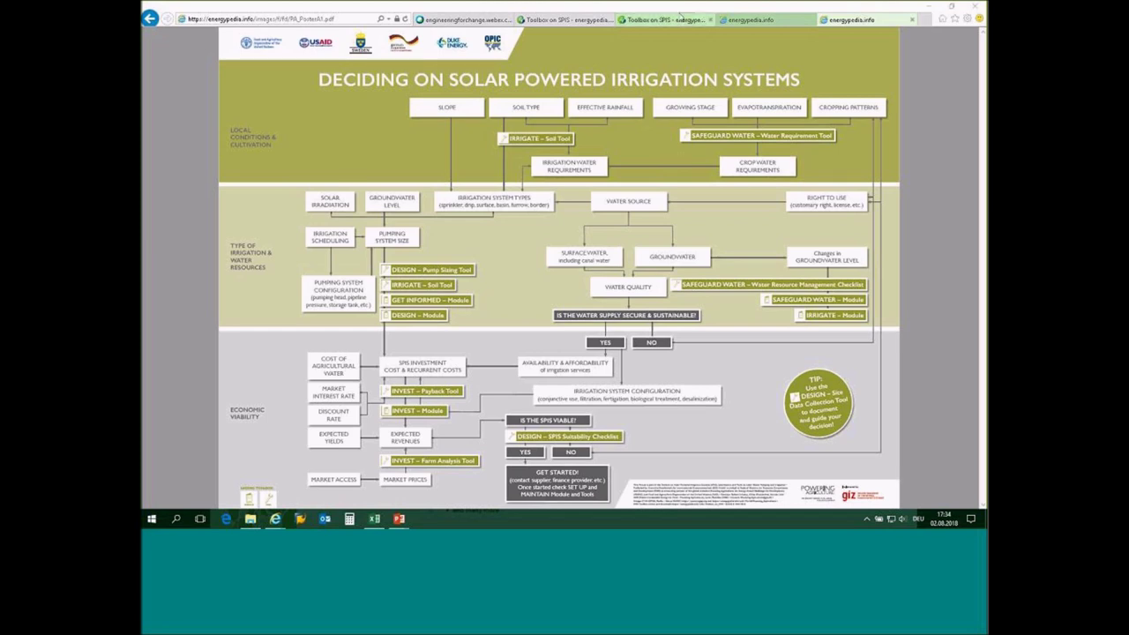
click(812, 18)
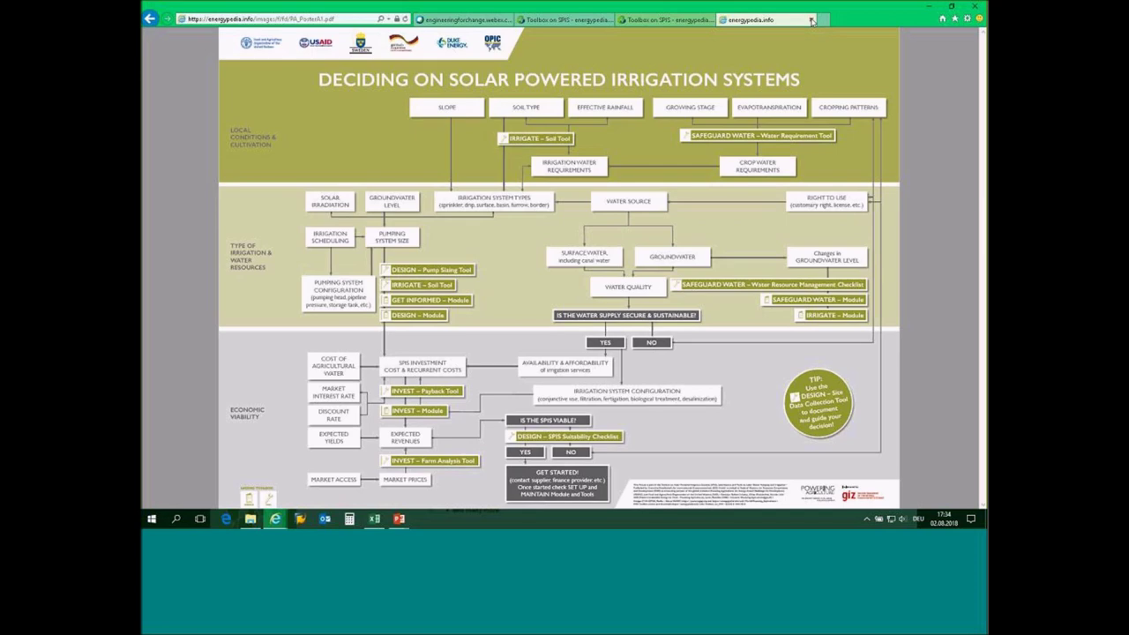
click(812, 19)
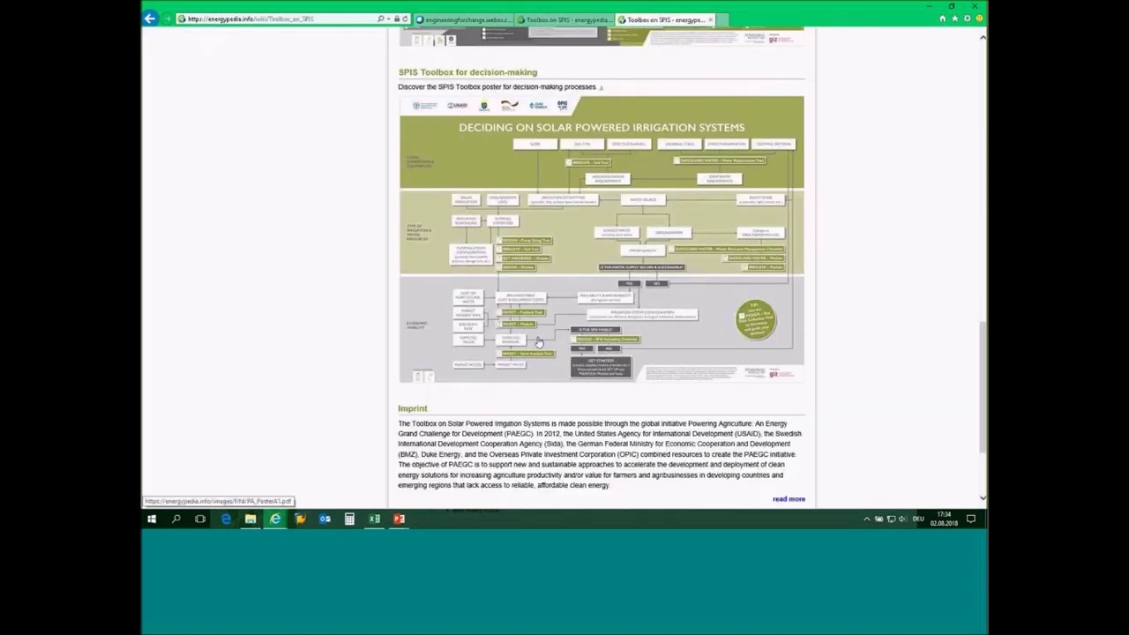
Scroll to the Maintain module's Chapters list and open 'Establish and refine maintenance plan'
scroll(539, 341, up, 5)
scroll(516, 342, up, 1)
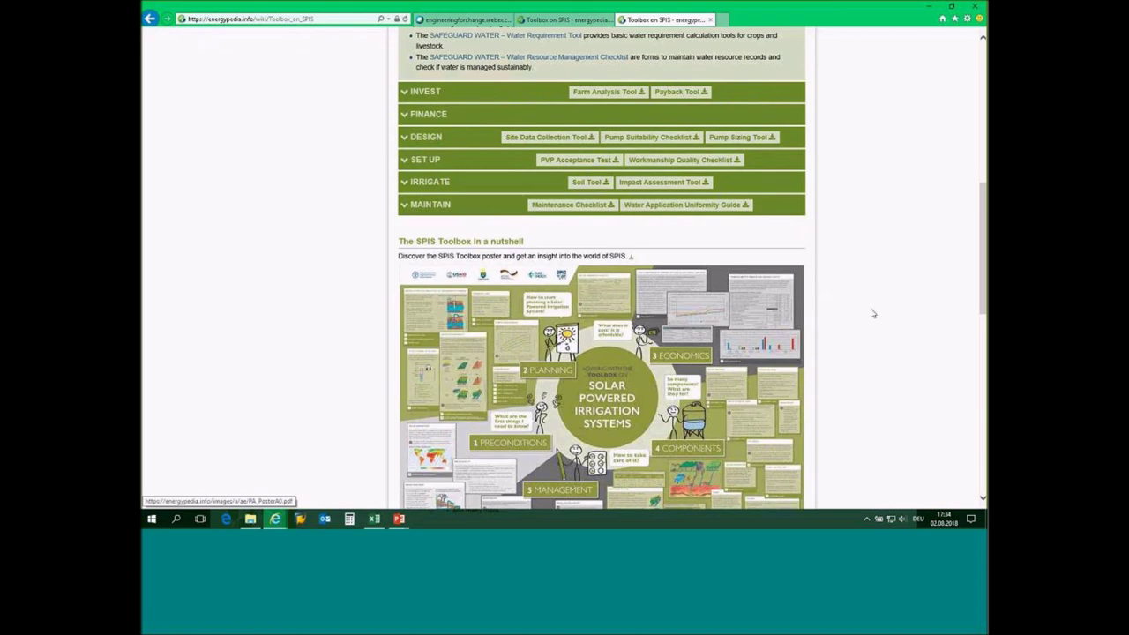
scroll(879, 312, up, 3)
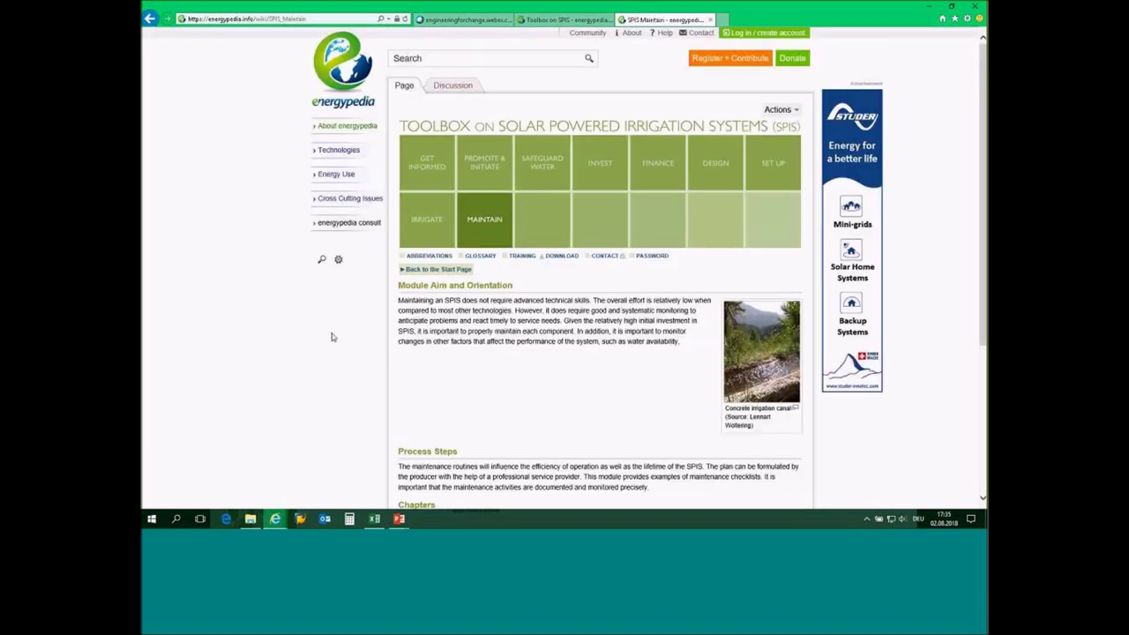
scroll(332, 338, down, 2)
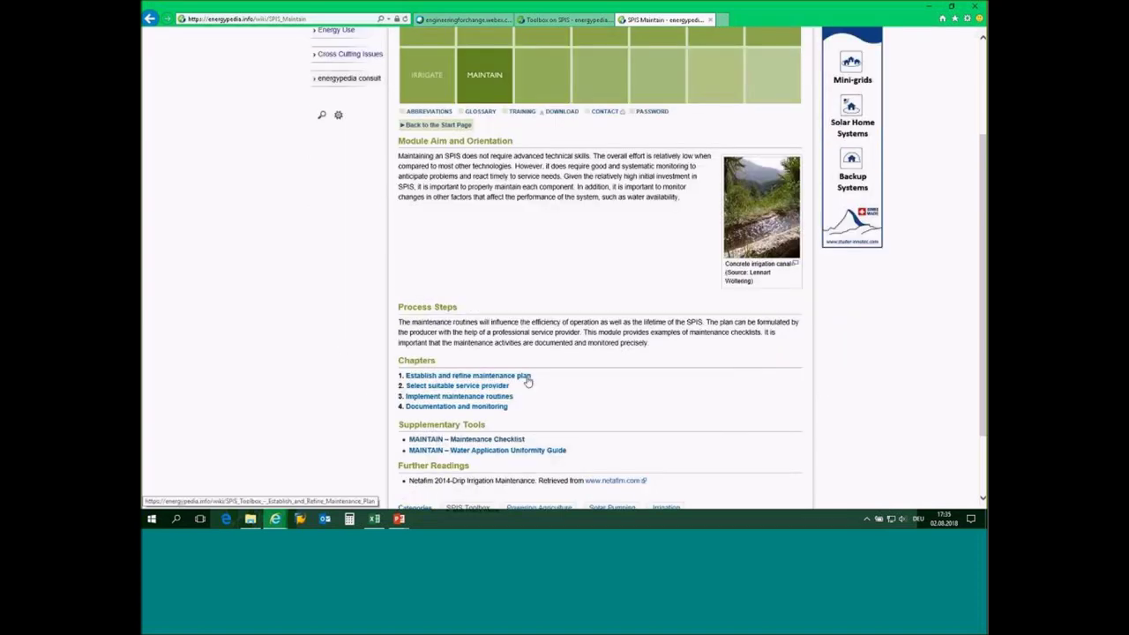
scroll(527, 380, down, 1)
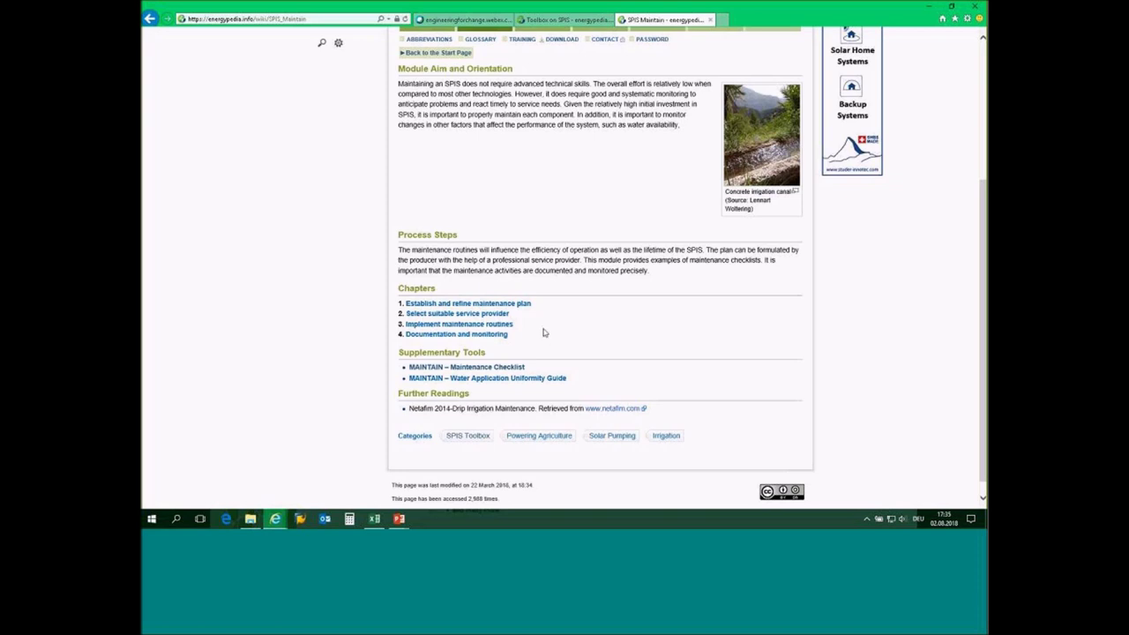
click(484, 305)
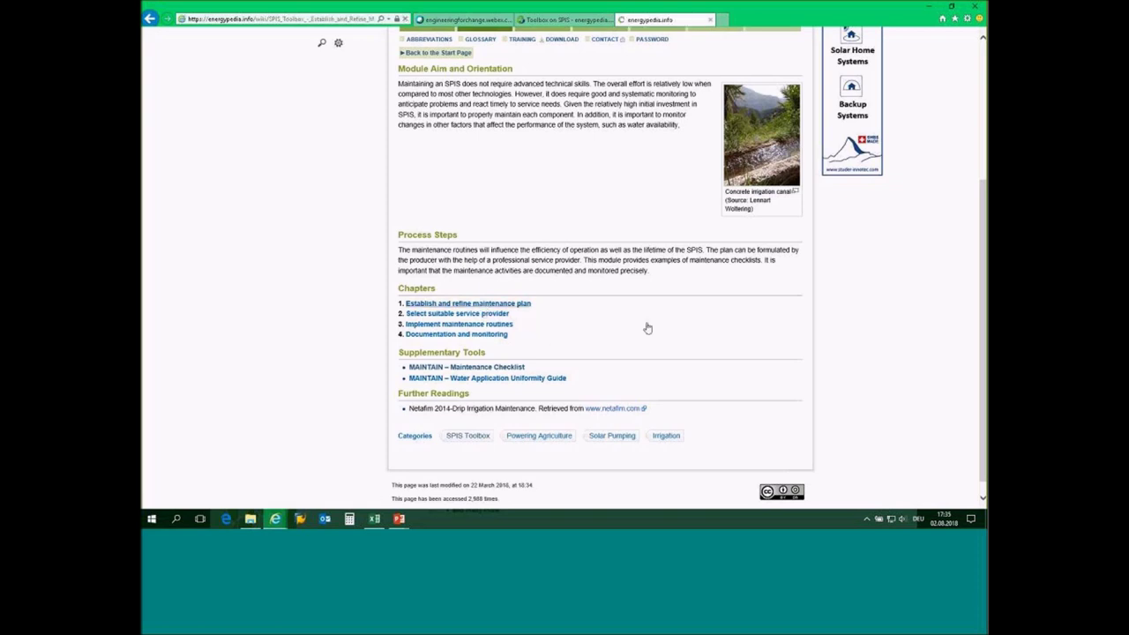
Scroll through the maintenance plan chapter, then follow 'Back to the Start Page'
scroll(691, 203, down, 5)
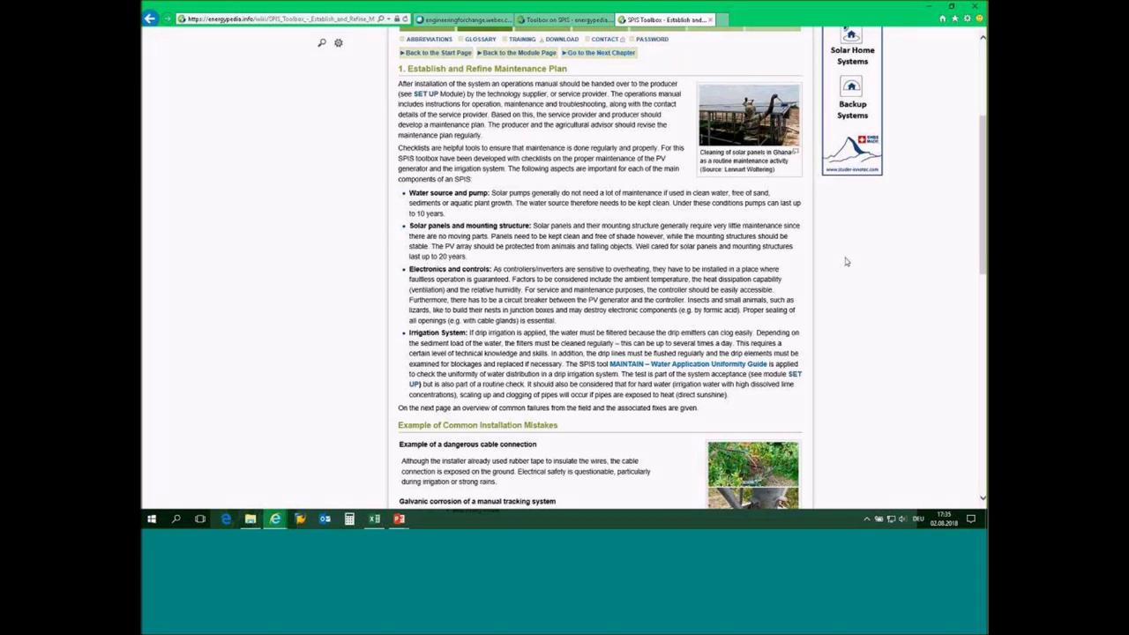
scroll(845, 261, down, 5)
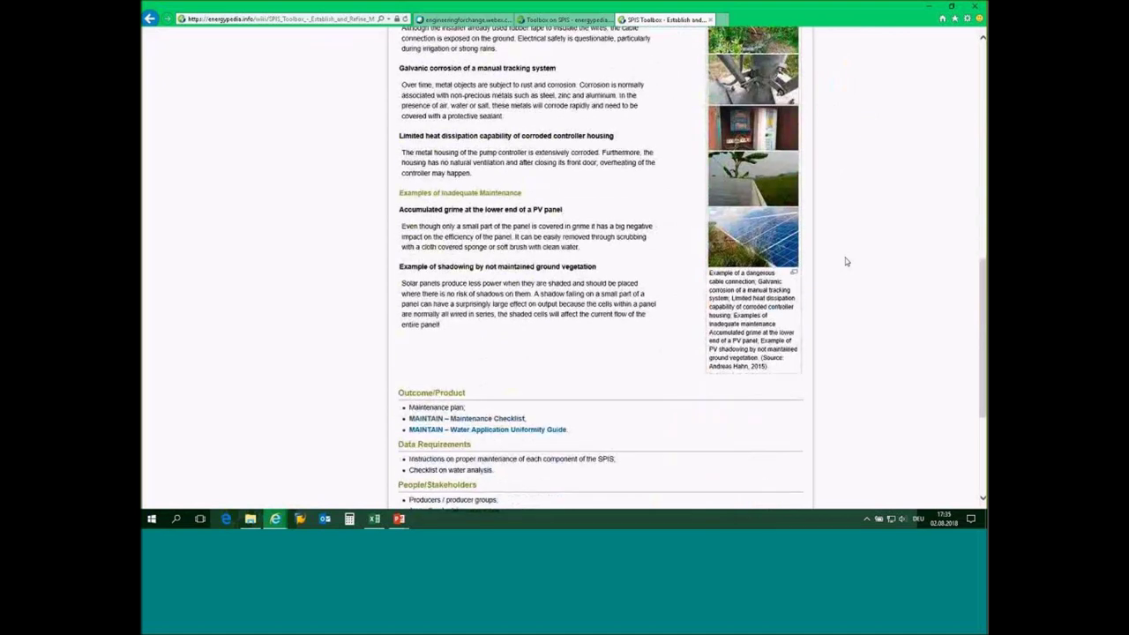
scroll(845, 261, up, 10)
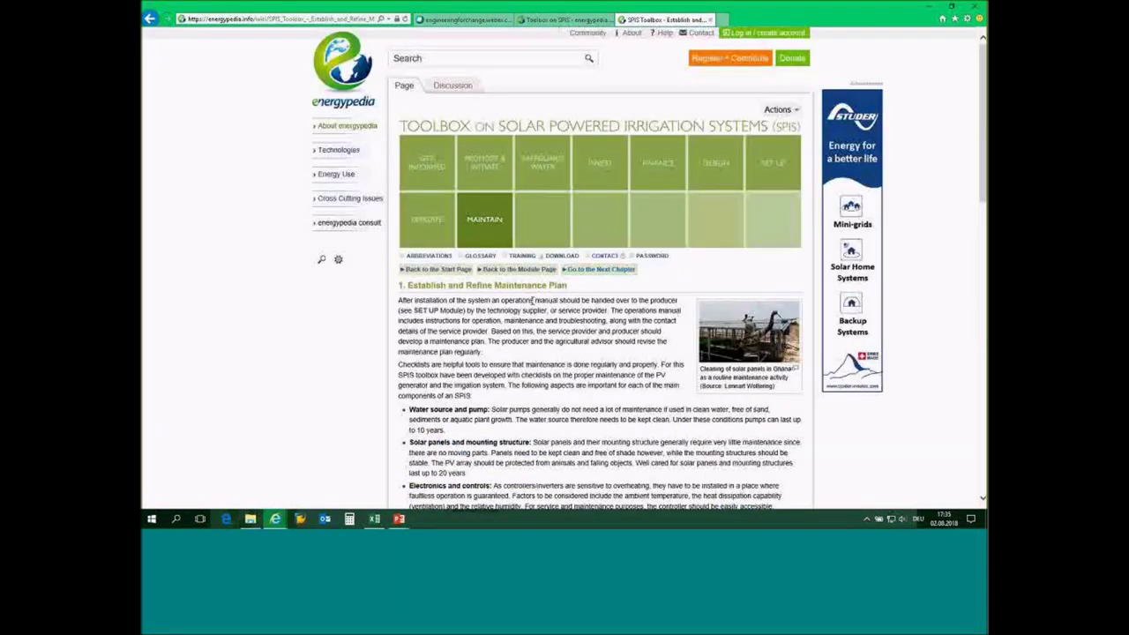
click(433, 270)
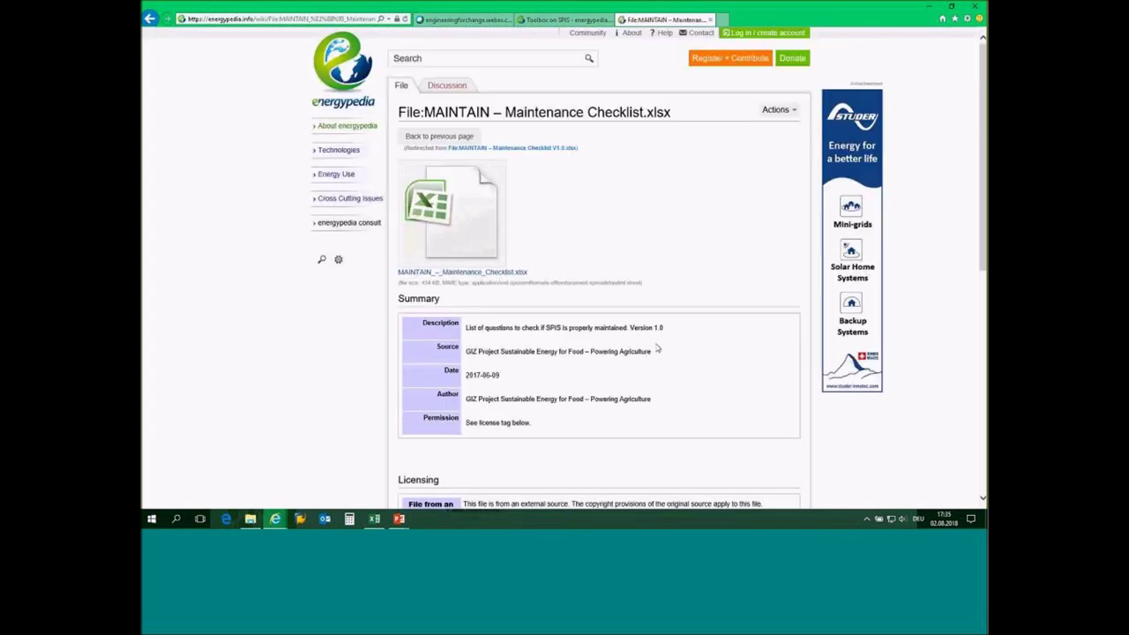
Download 'MAINTAIN – Maintenance Checklist.xlsx' and open it directly in Excel
click(456, 214)
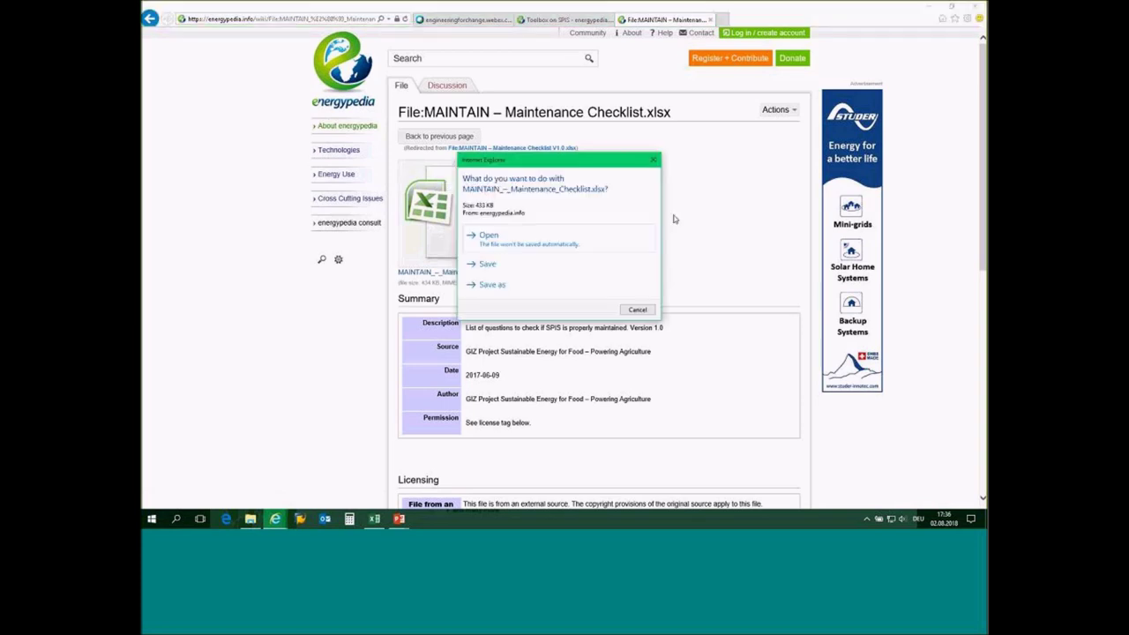
click(488, 238)
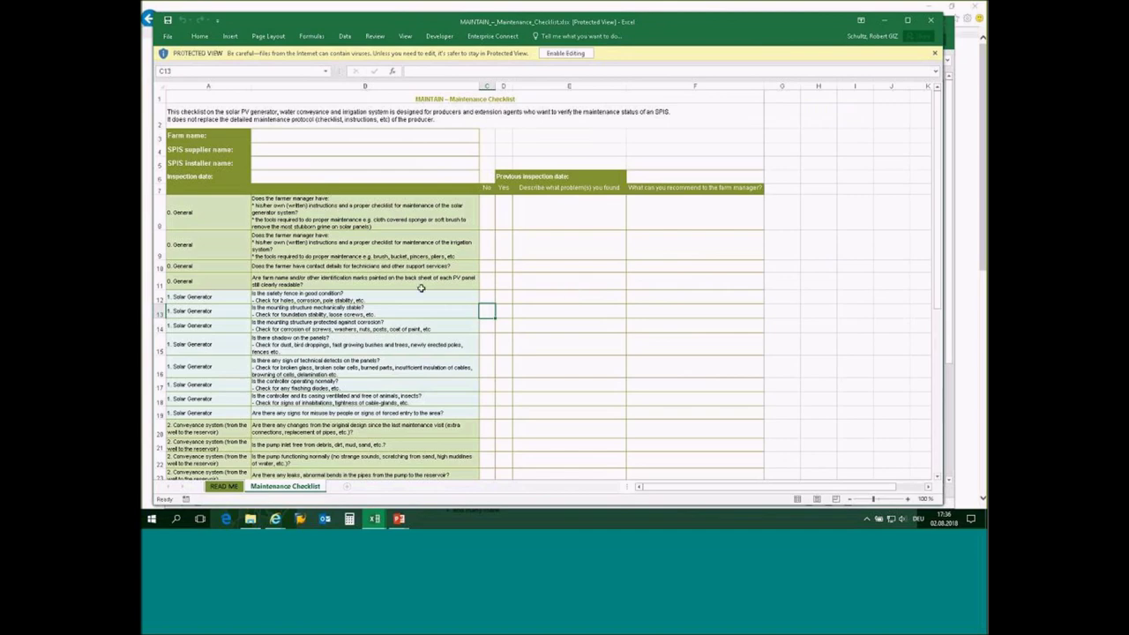
Enable editing on the Maintenance Checklist, maximize Excel and zoom the sheet to 100%
click(575, 54)
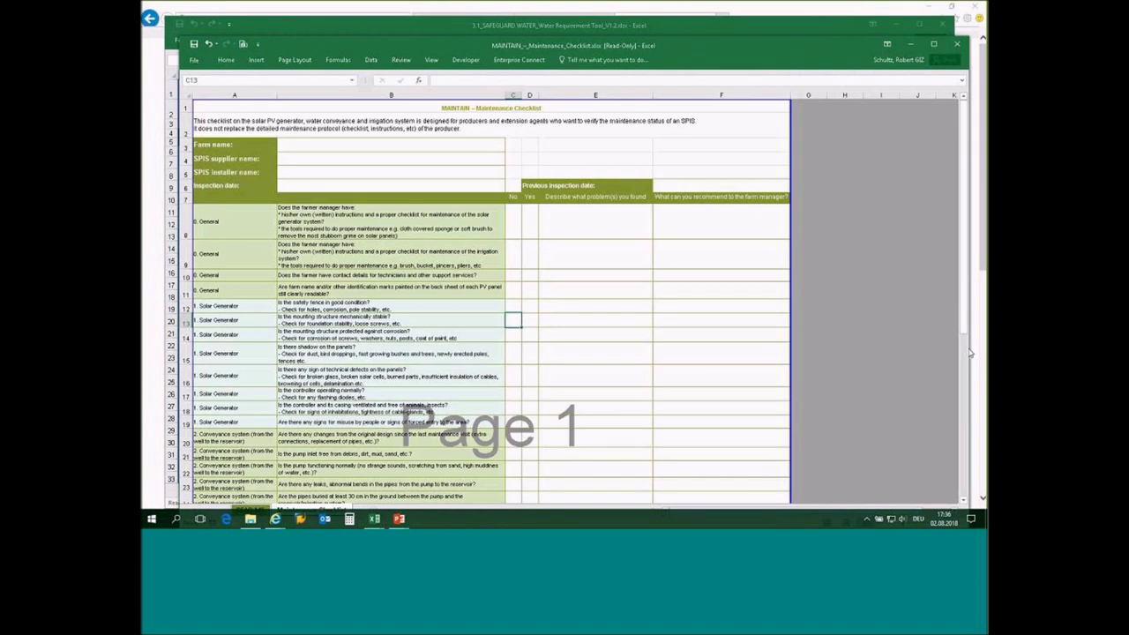
drag(968, 349, 829, 347)
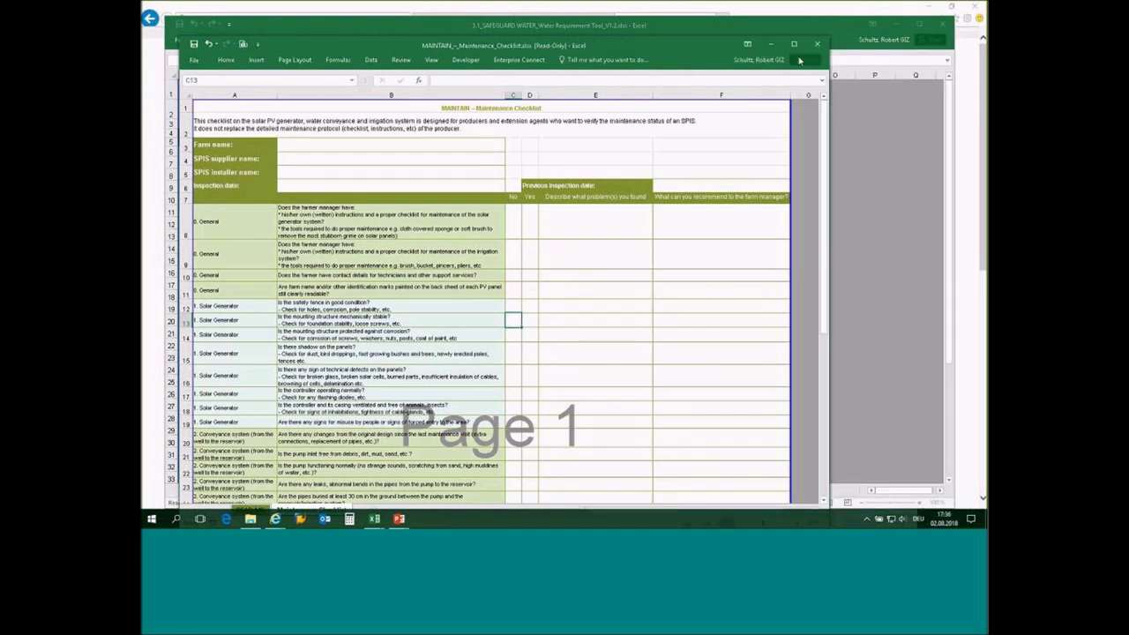
click(793, 45)
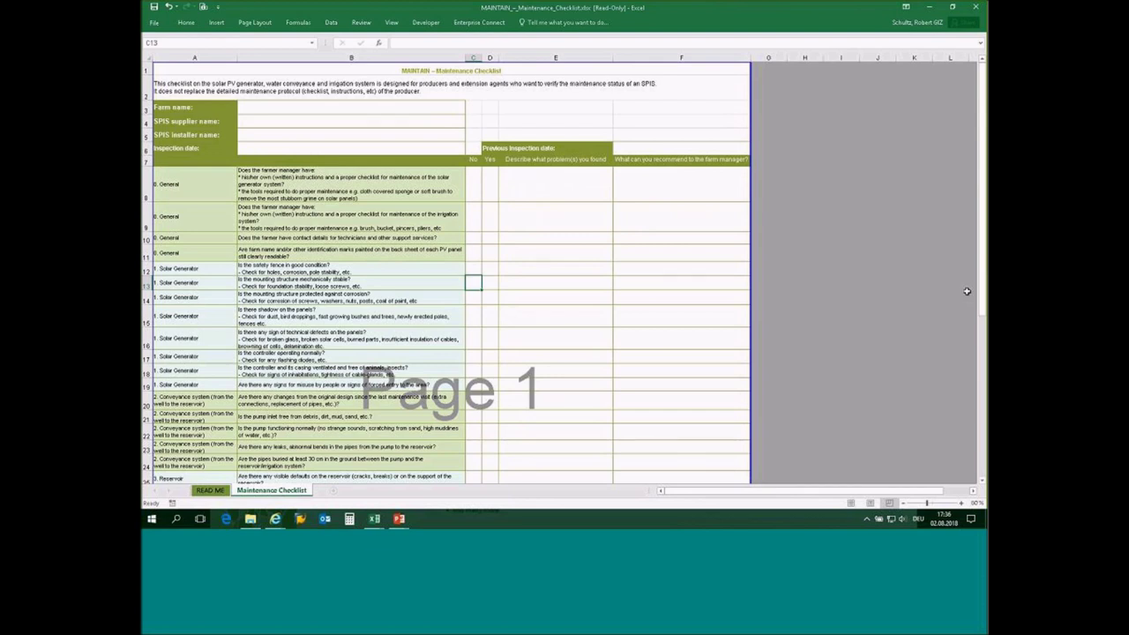
click(963, 504)
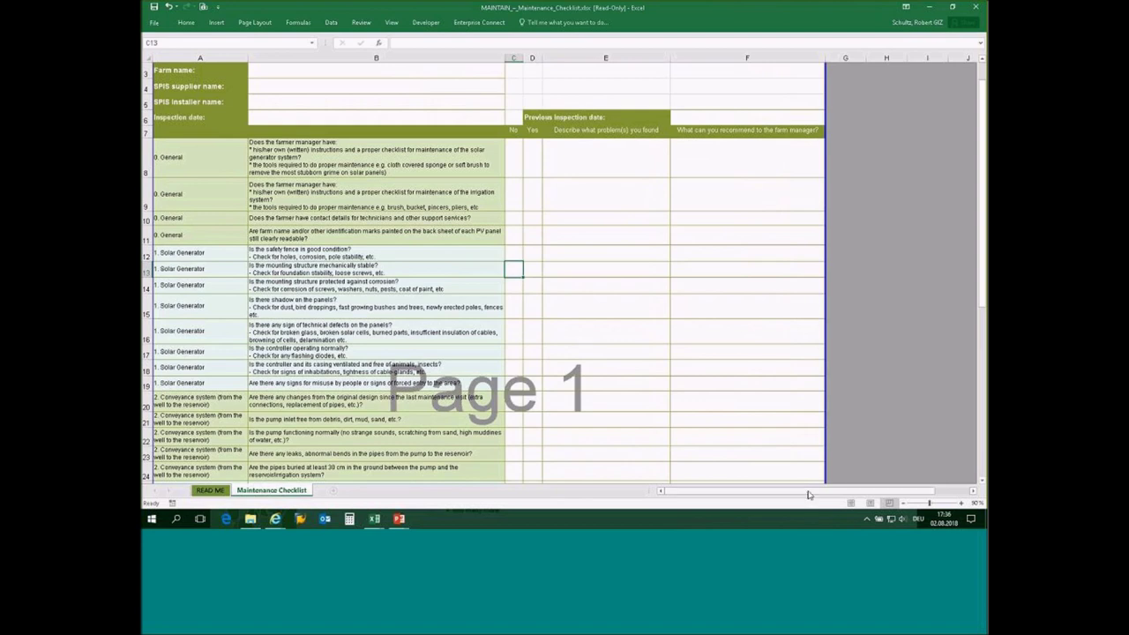
drag(810, 494, 805, 495)
click(961, 504)
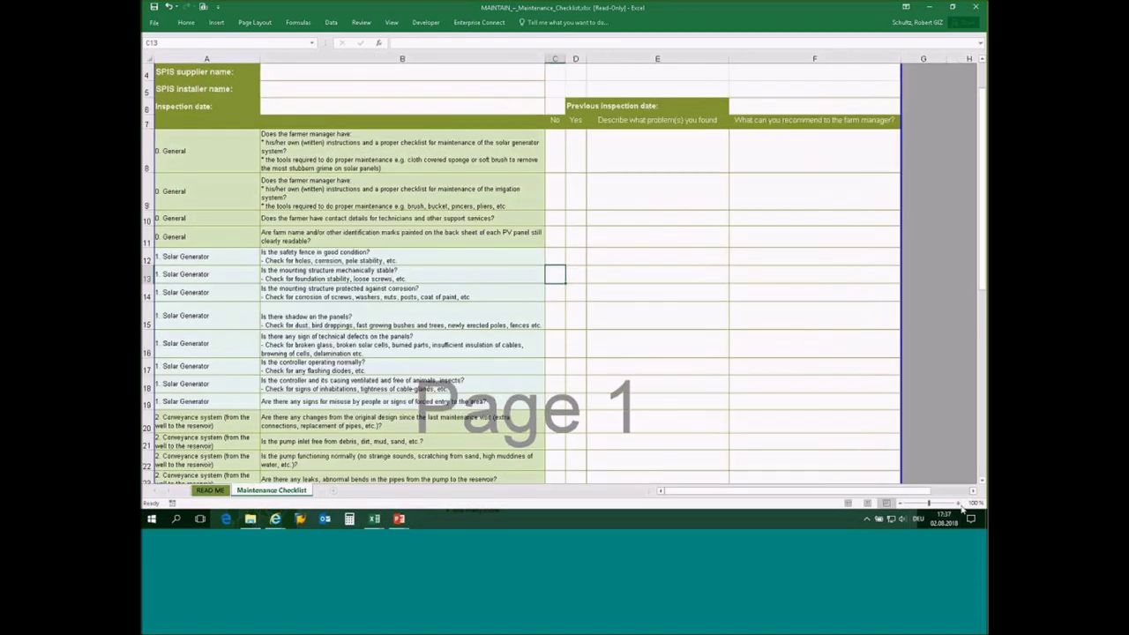
click(961, 504)
drag(865, 493, 762, 503)
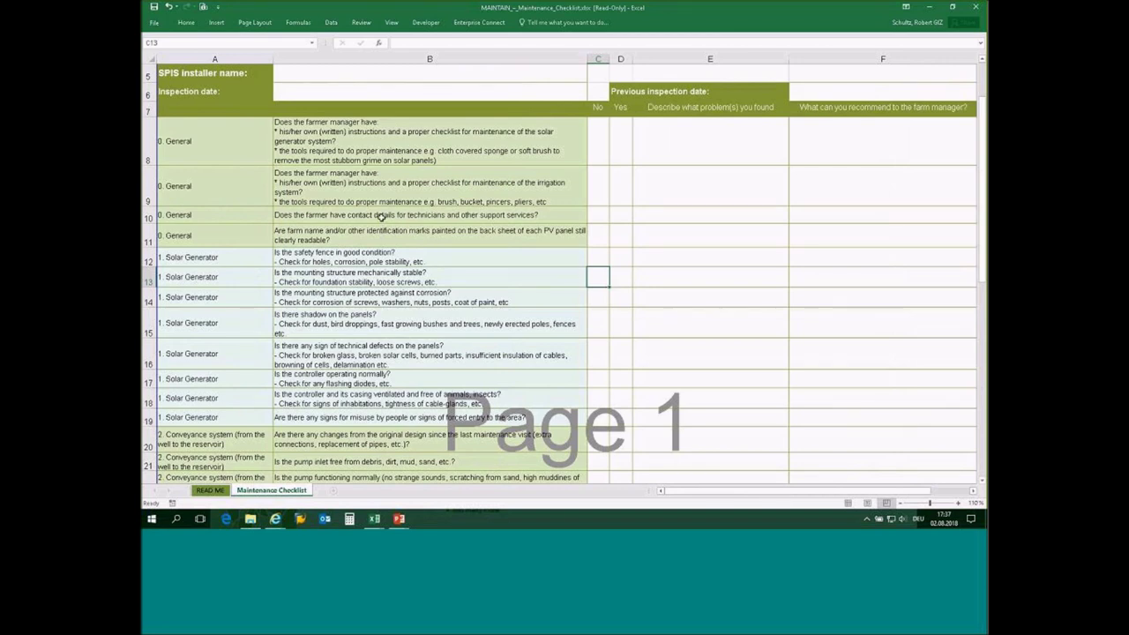
click(593, 216)
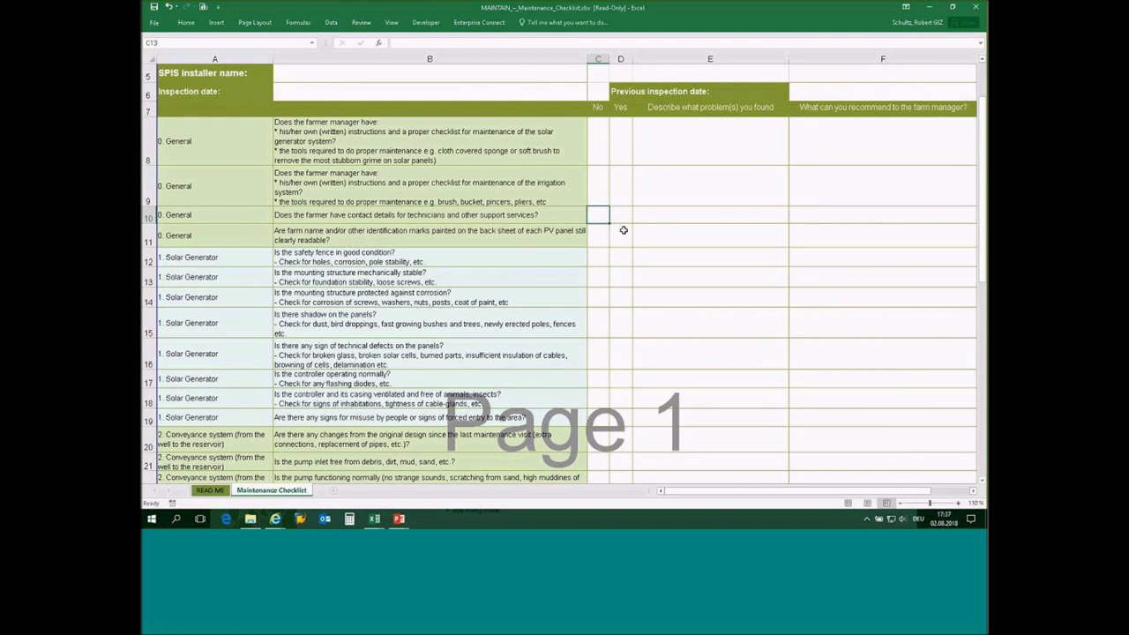
key(Down)
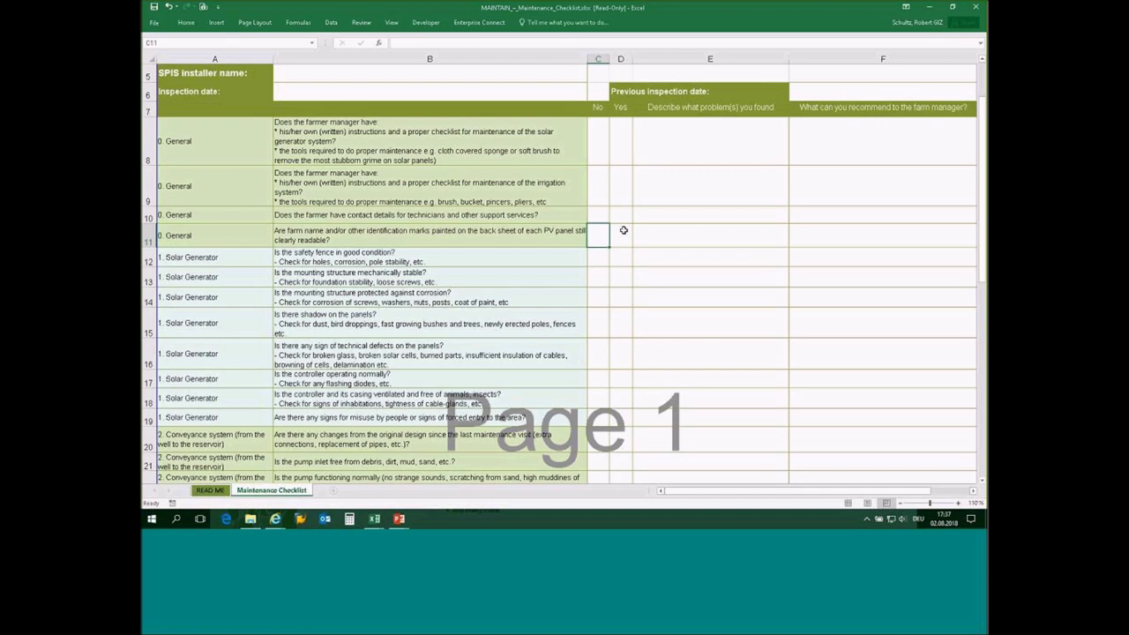
key(Down)
key(Down)
key(Down)
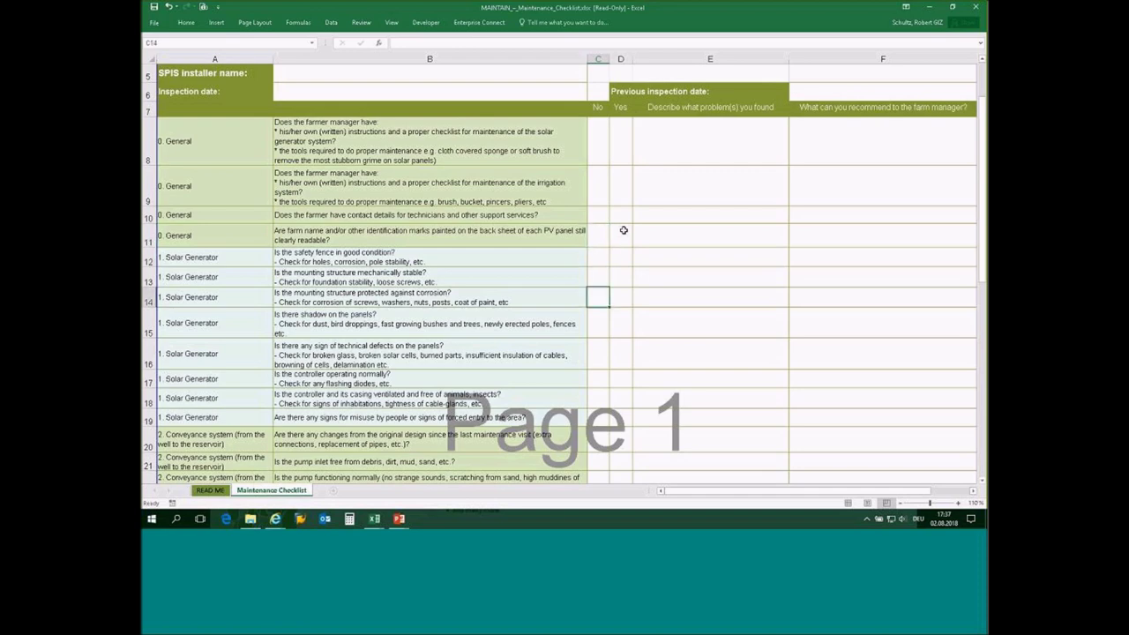
scroll(598, 282, down, 1)
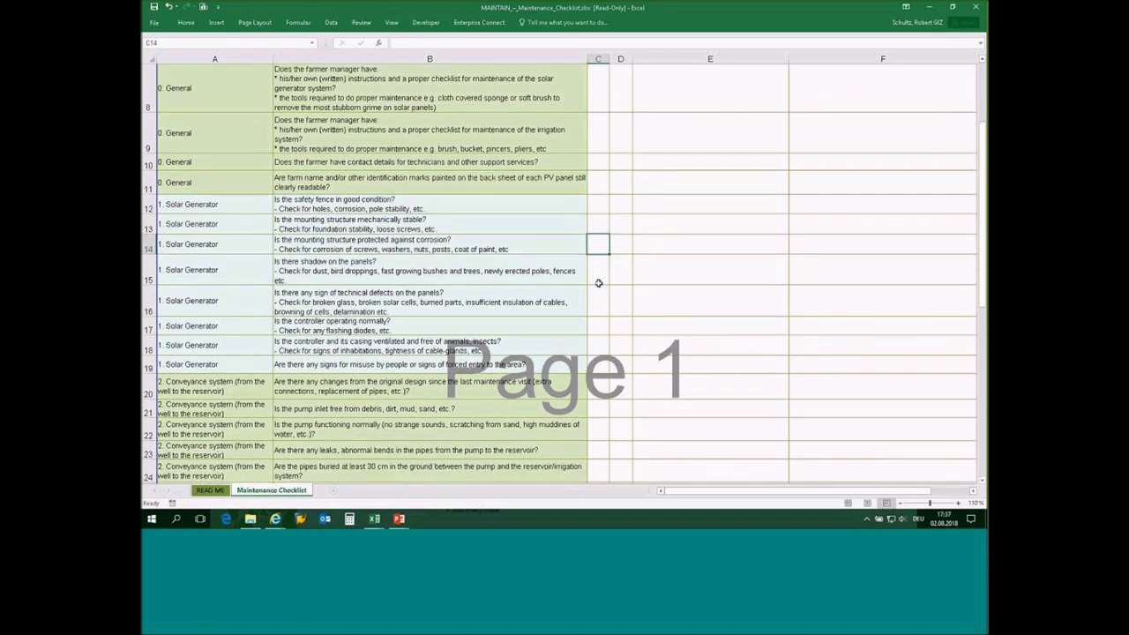
scroll(598, 283, down, 1)
scroll(598, 282, down, 1)
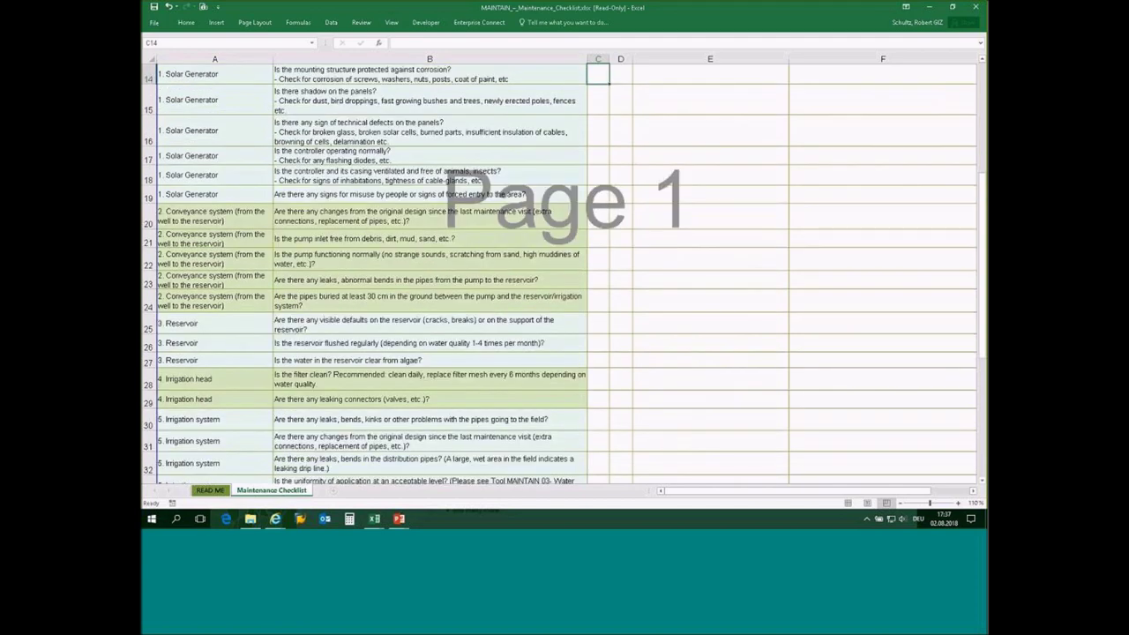
scroll(598, 282, down, 1)
click(598, 262)
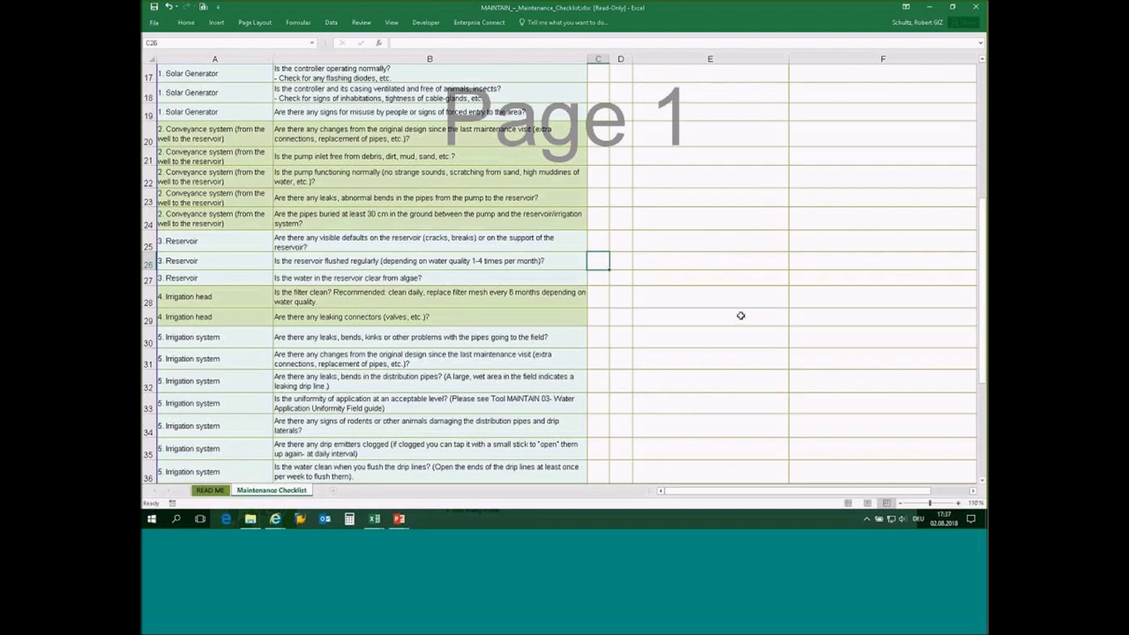
click(596, 280)
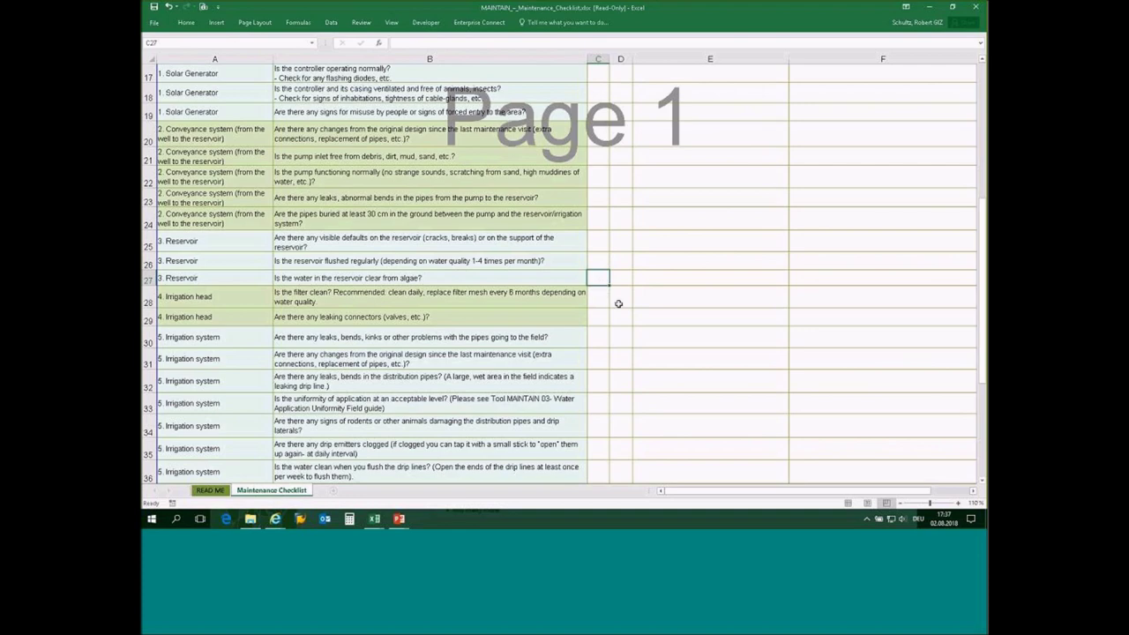
scroll(619, 303, down, 2)
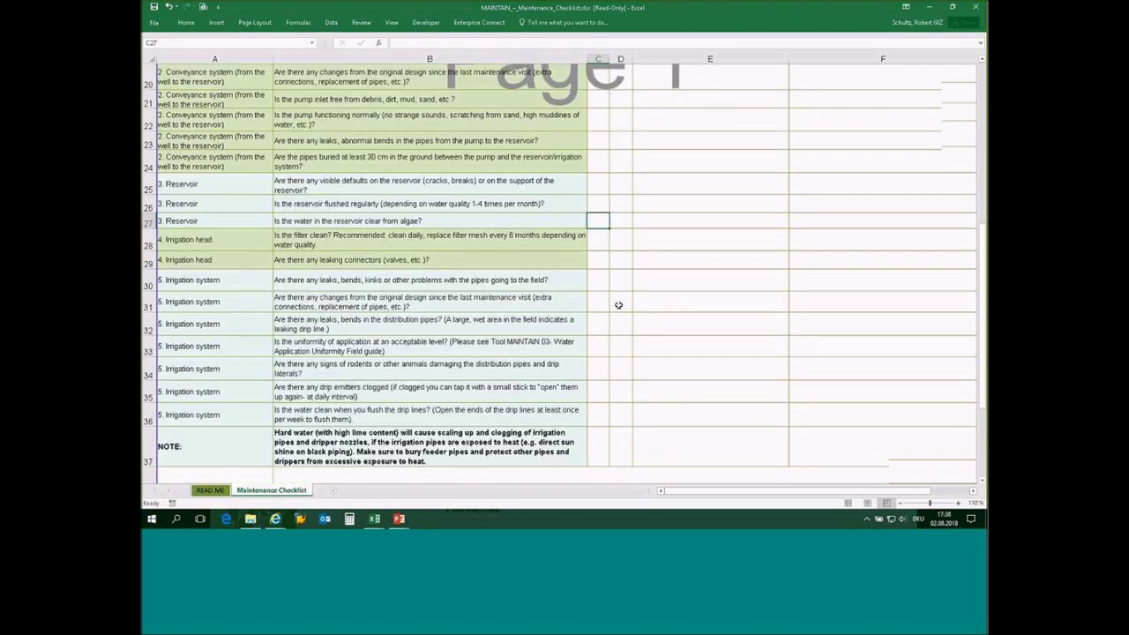
click(600, 302)
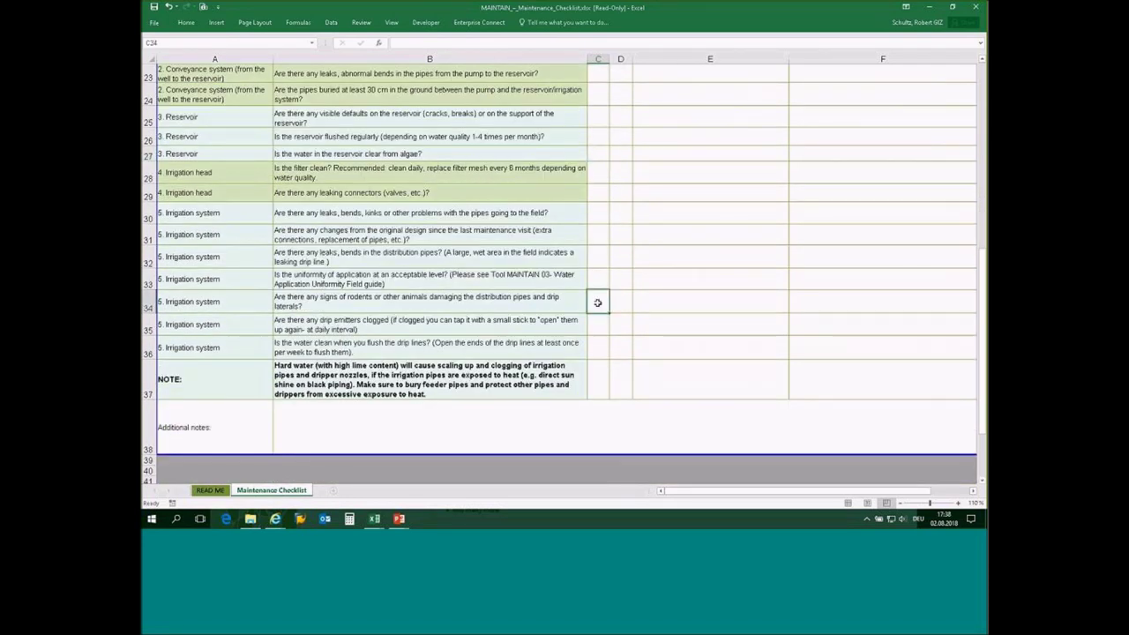
scroll(605, 303, up, 2)
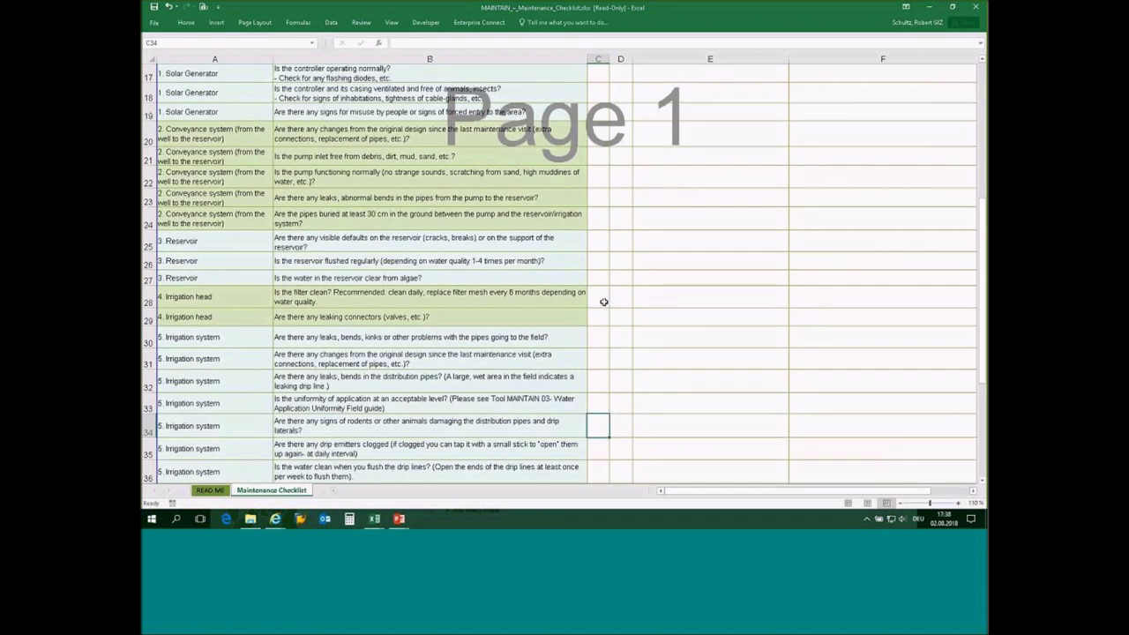
scroll(605, 302, up, 2)
scroll(605, 303, up, 4)
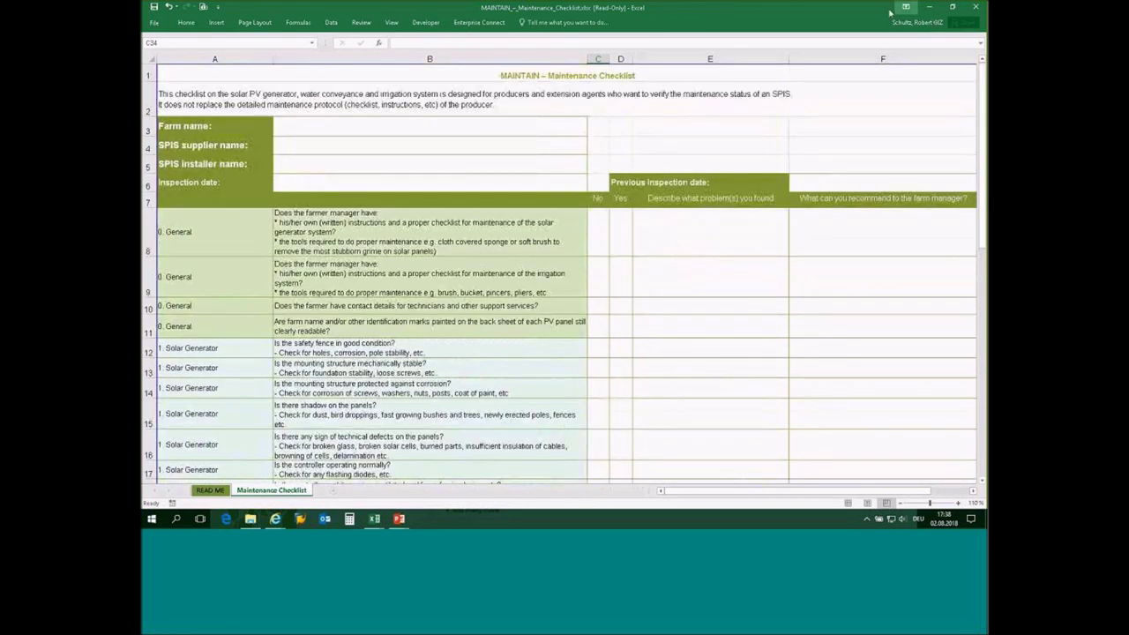
Close the Maintenance Checklist and SAFEGUARD WATER workbooks, then go back in the browser
click(952, 6)
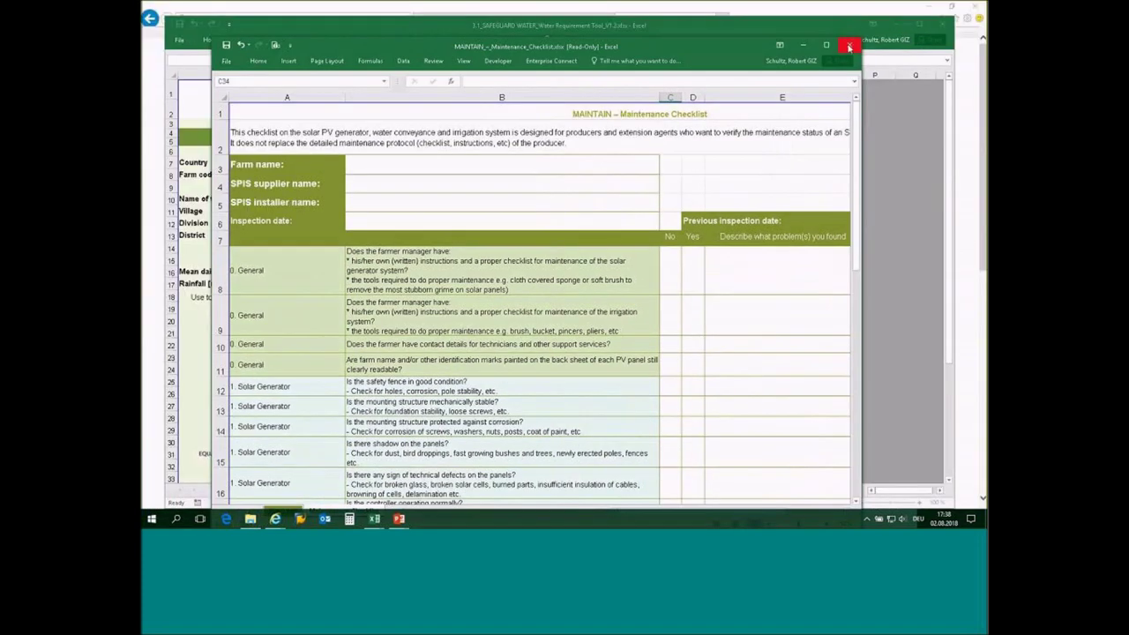
click(959, 38)
click(896, 28)
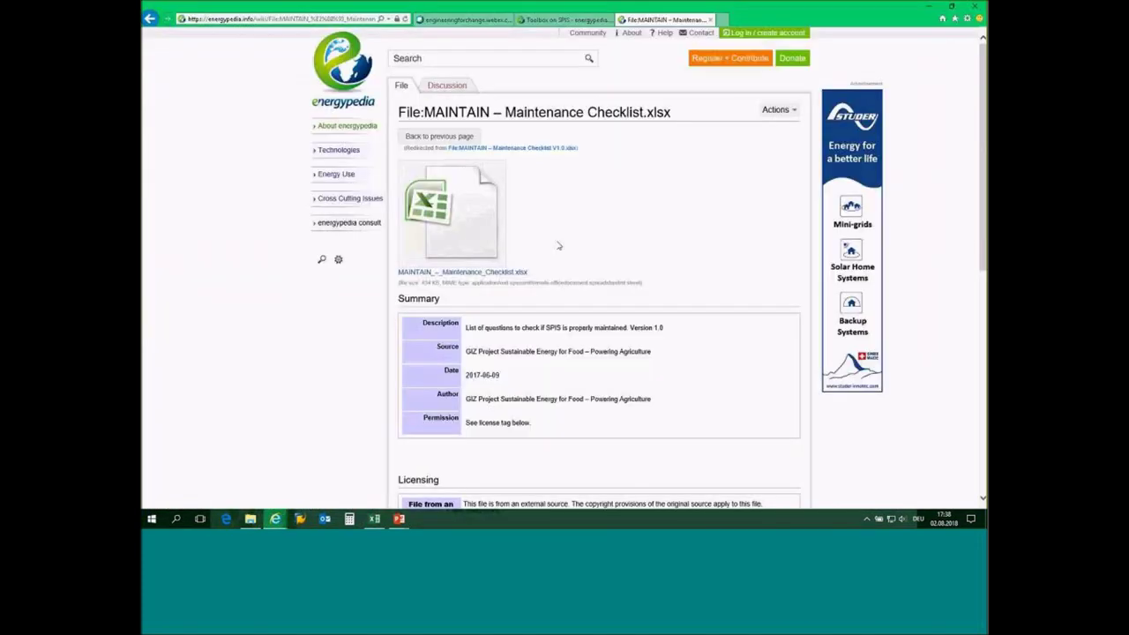
click(150, 20)
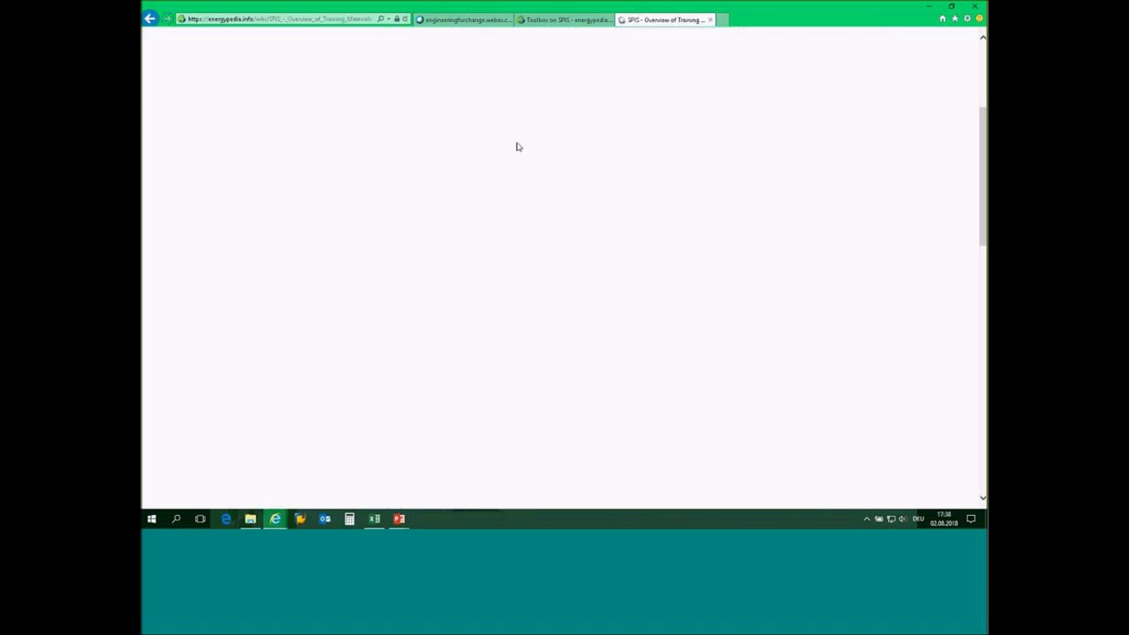
Scroll to Workmanship and Maintenance and expand its extra photos via 'click here for more pictures'
scroll(867, 388, down, 2)
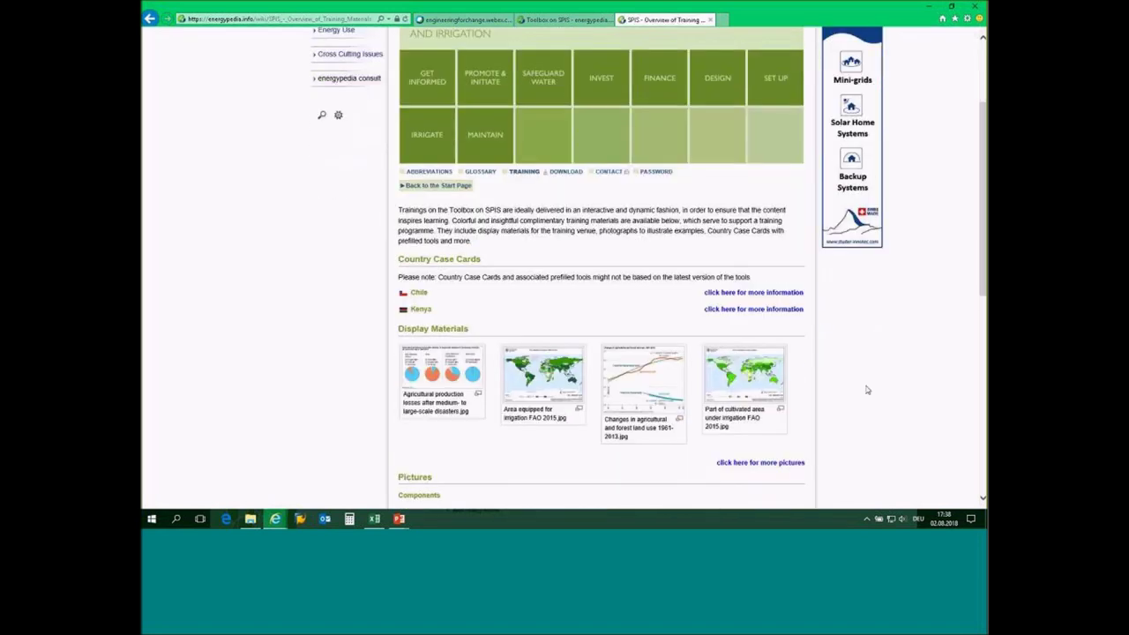
scroll(869, 345, down, 2)
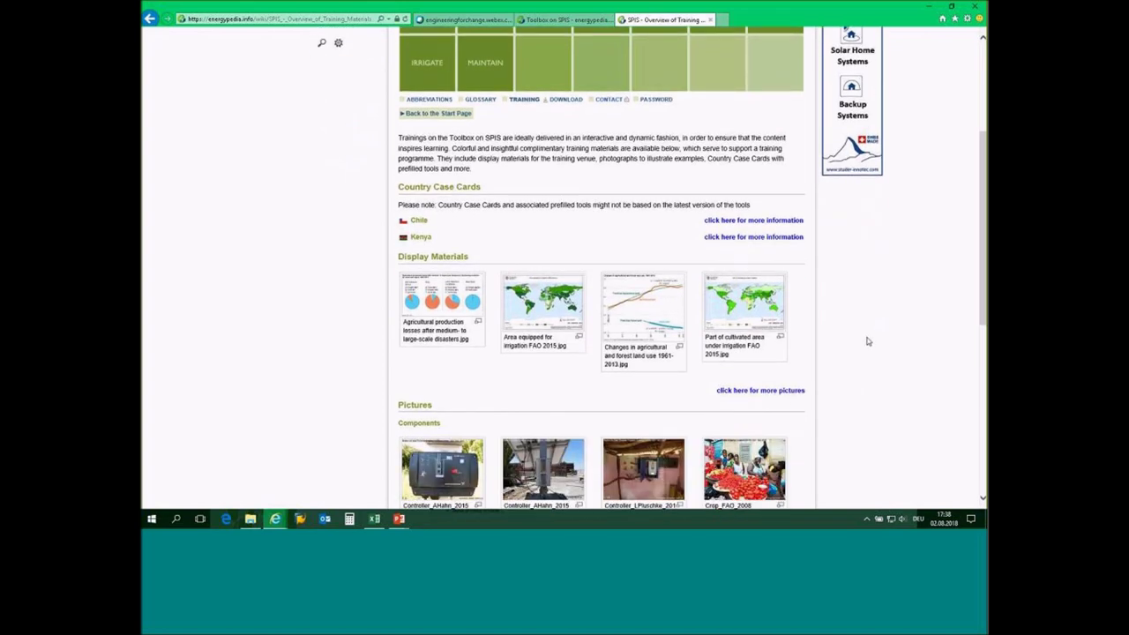
scroll(868, 342, down, 8)
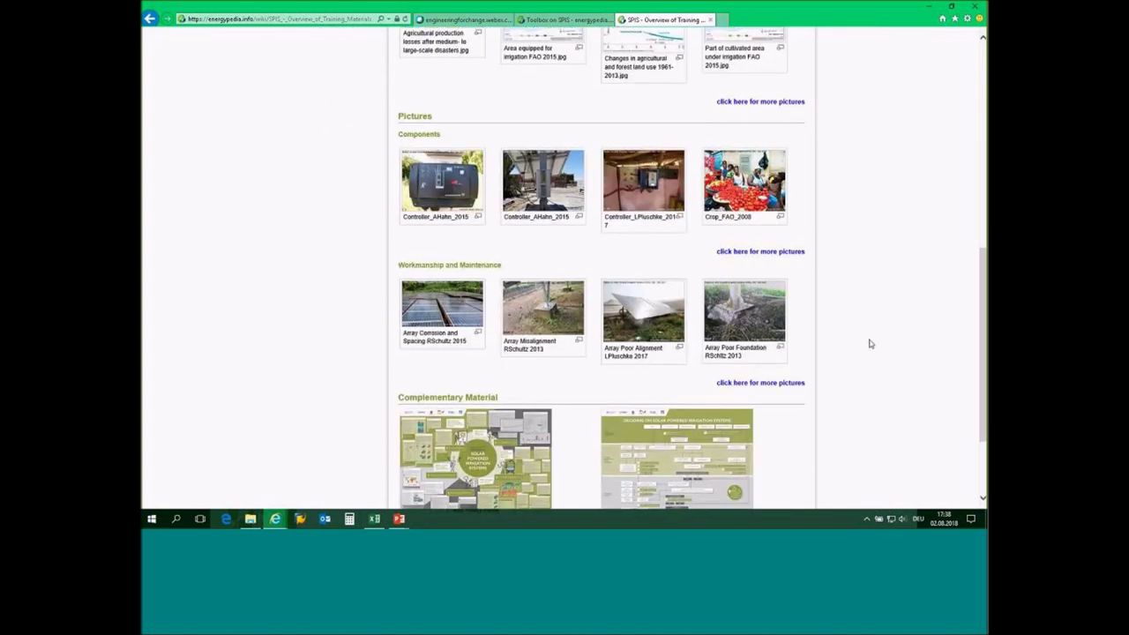
scroll(869, 344, up, 2)
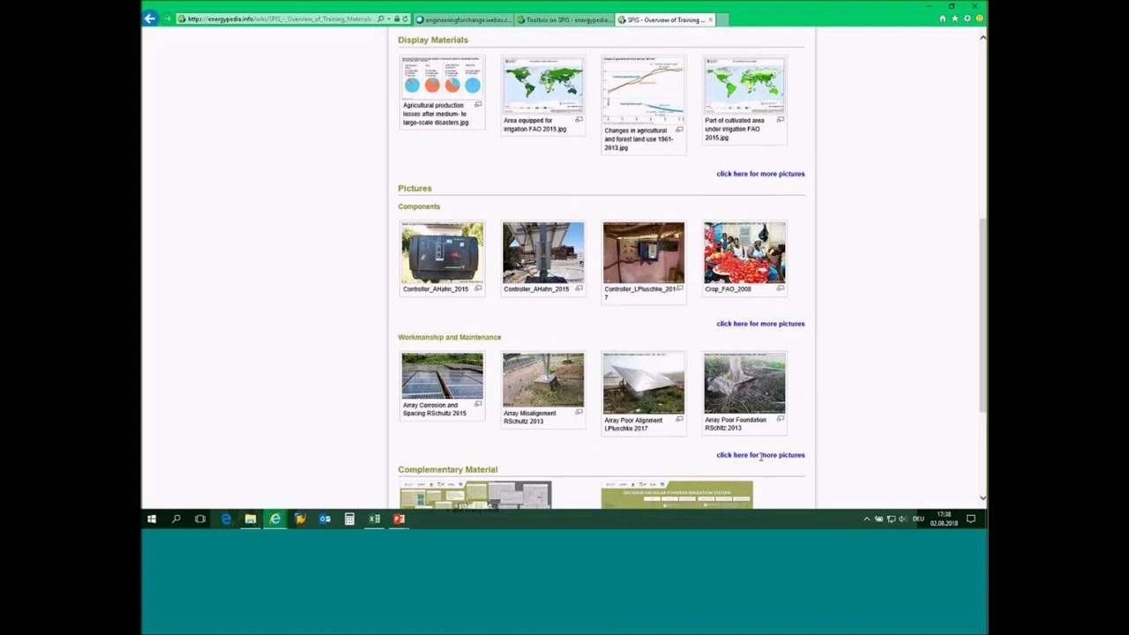
click(760, 455)
Open the Controller Flood Damage photo's file page and view the image full size
scroll(756, 433, down, 3)
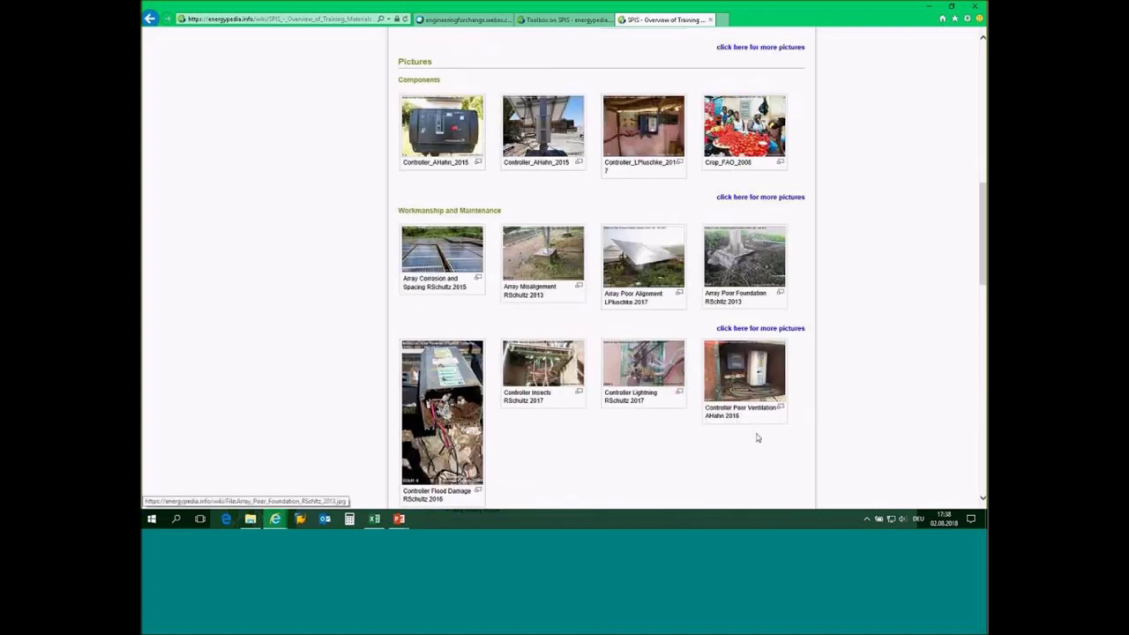
scroll(720, 393, down, 1)
scroll(720, 392, down, 1)
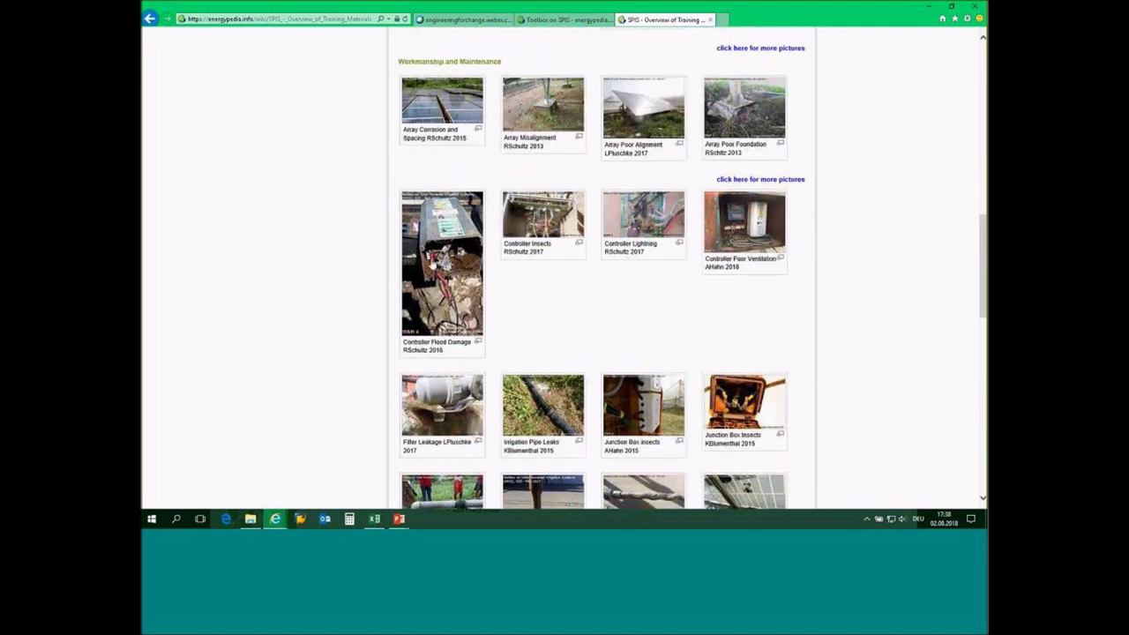
click(442, 265)
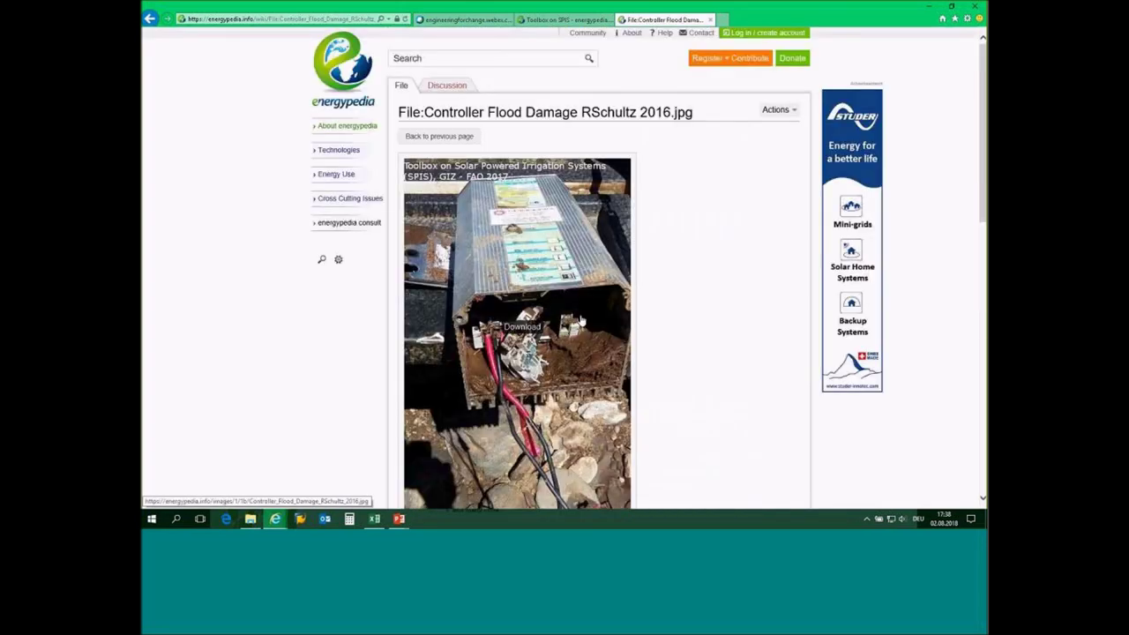
click(581, 321)
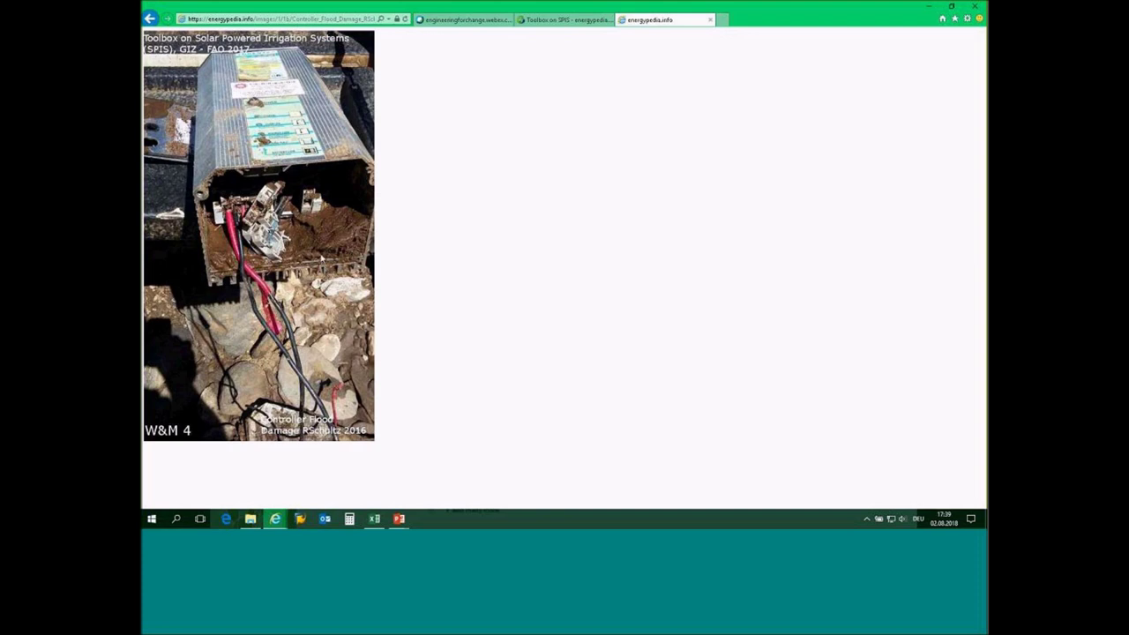
Return to the training materials page and re-expand the Workmanship and Maintenance photos
click(150, 18)
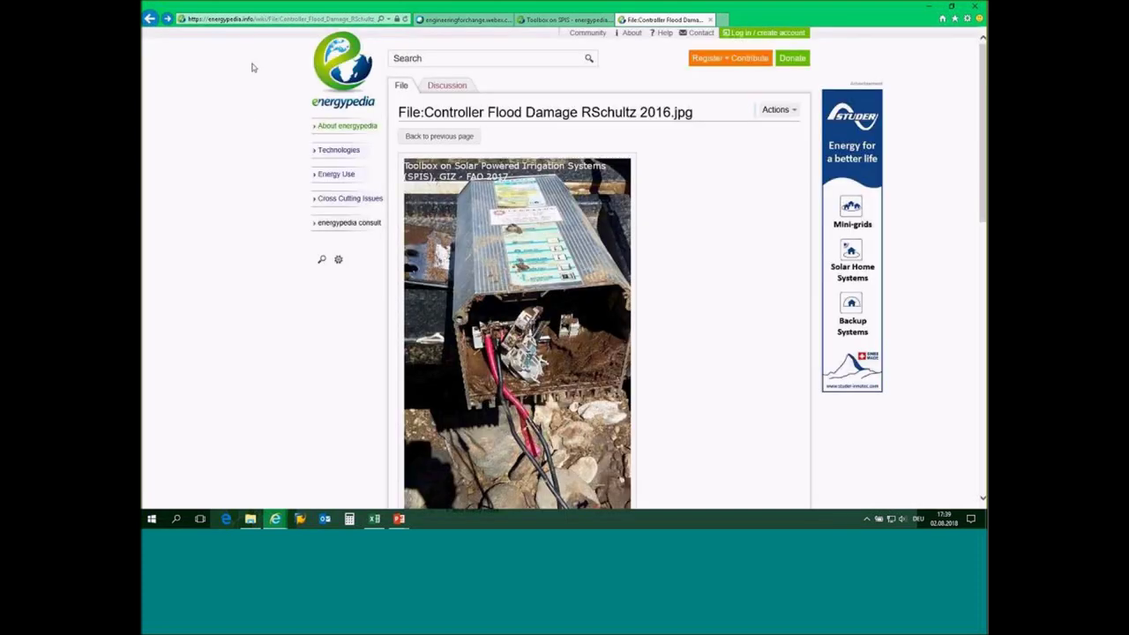
click(150, 18)
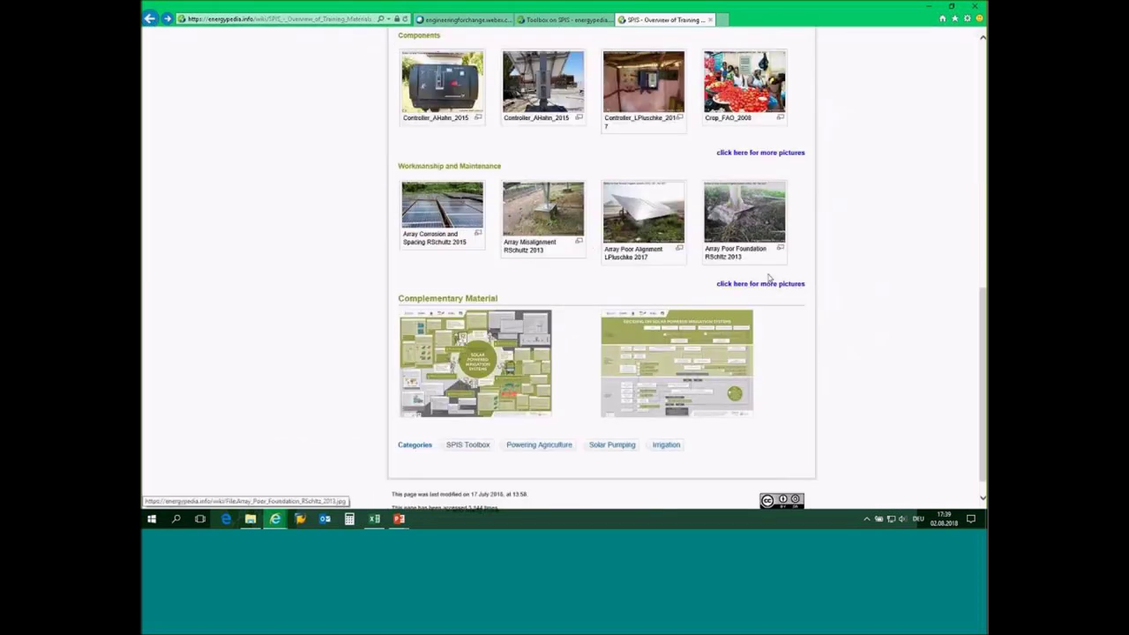
click(768, 282)
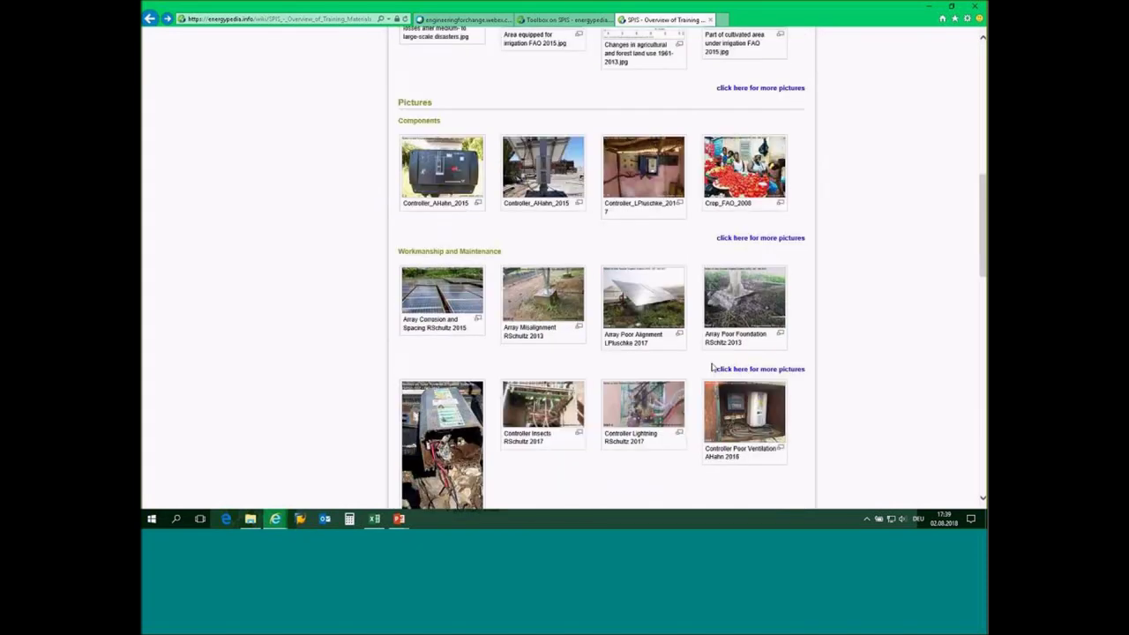
scroll(711, 366, down, 10)
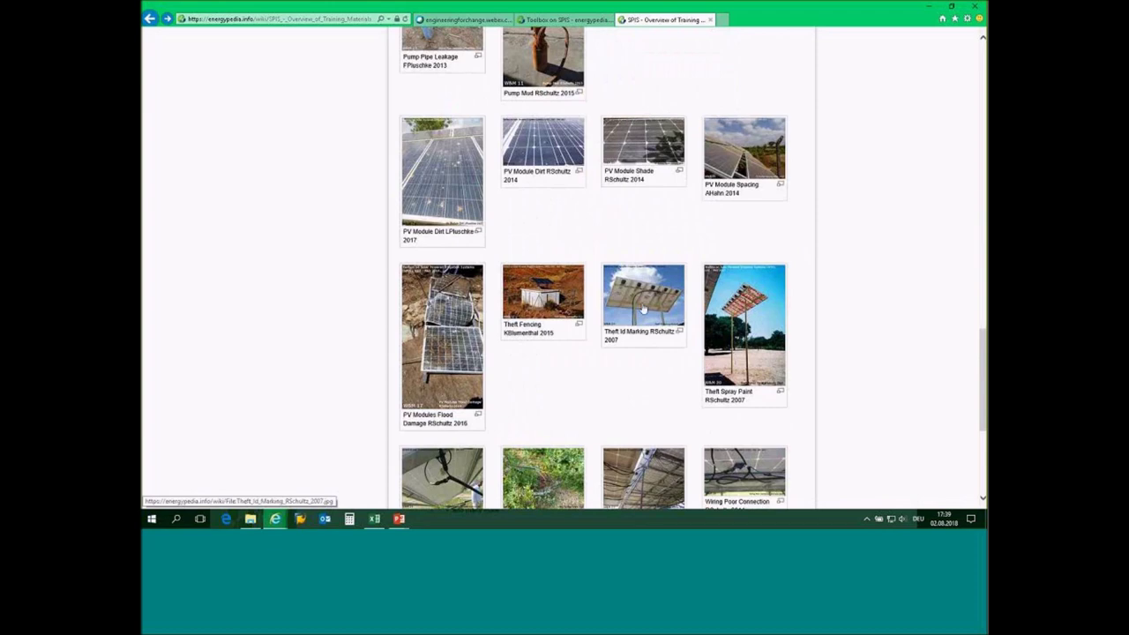
click(746, 325)
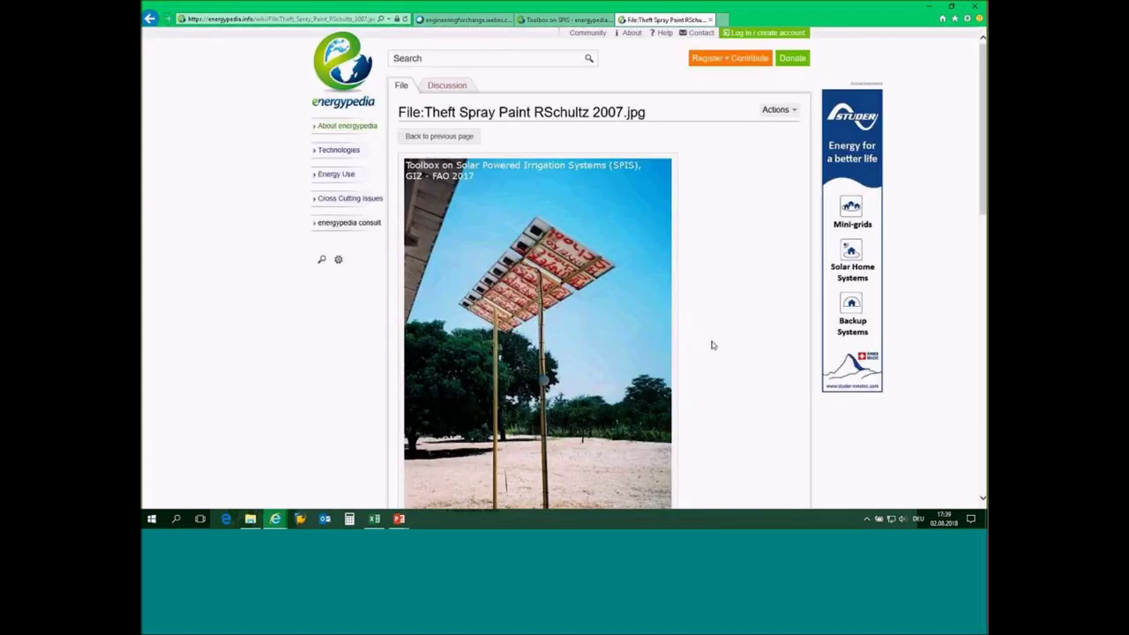
scroll(711, 335, down, 2)
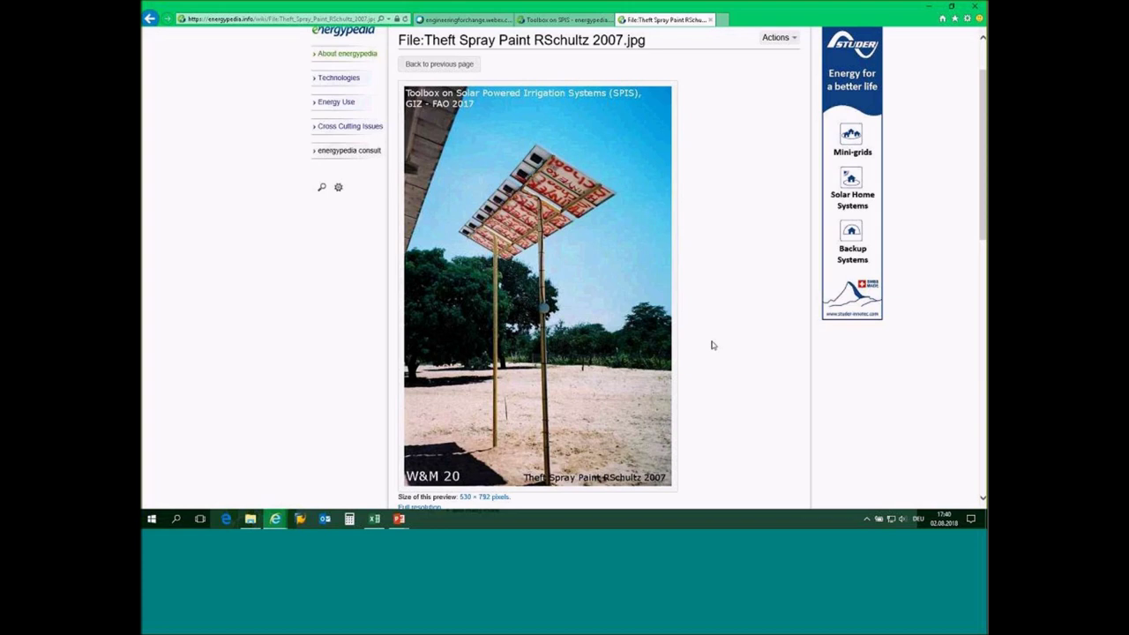
click(151, 20)
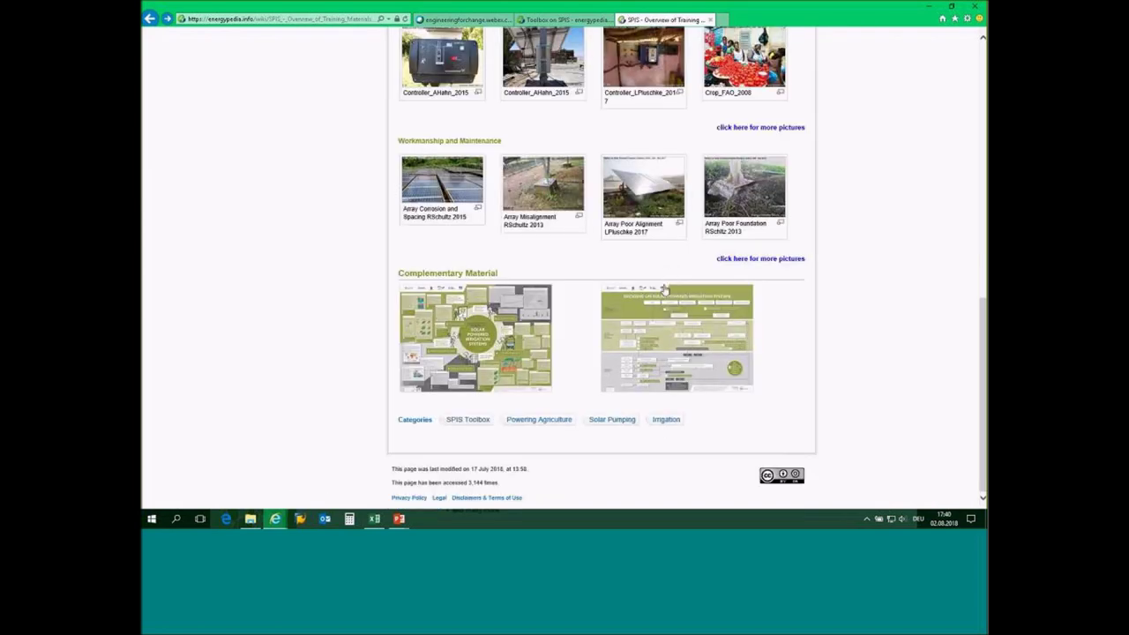
Expand Display Materials and scroll to extra charts like the FAO 2013 water scarcity map
scroll(672, 287, up, 3)
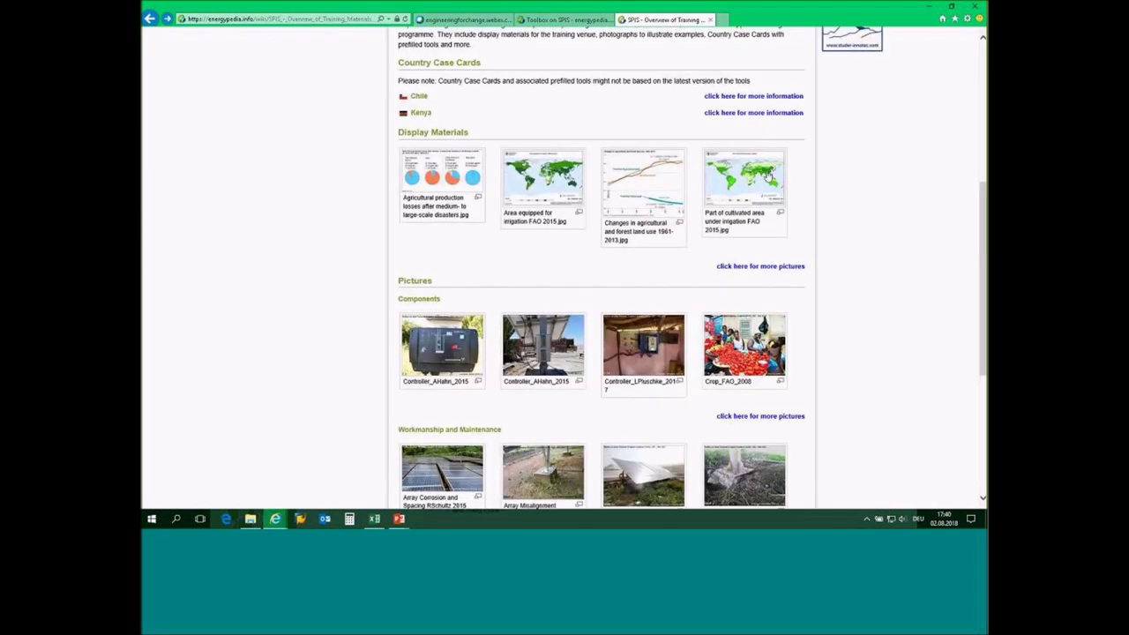
click(760, 266)
scroll(836, 326, down, 1)
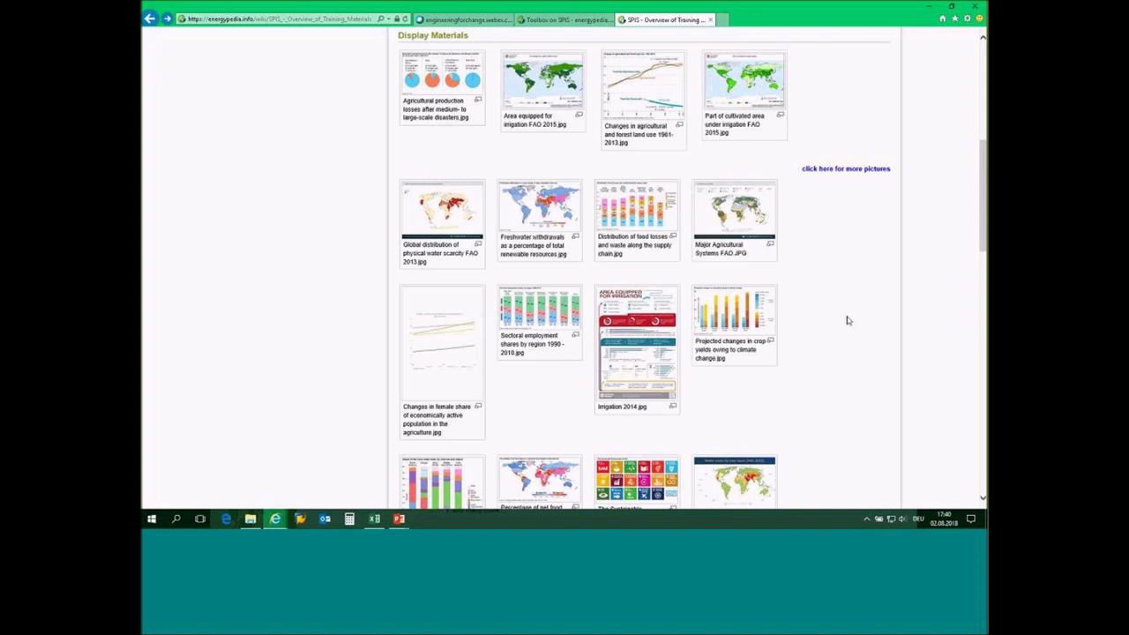
scroll(847, 320, down, 1)
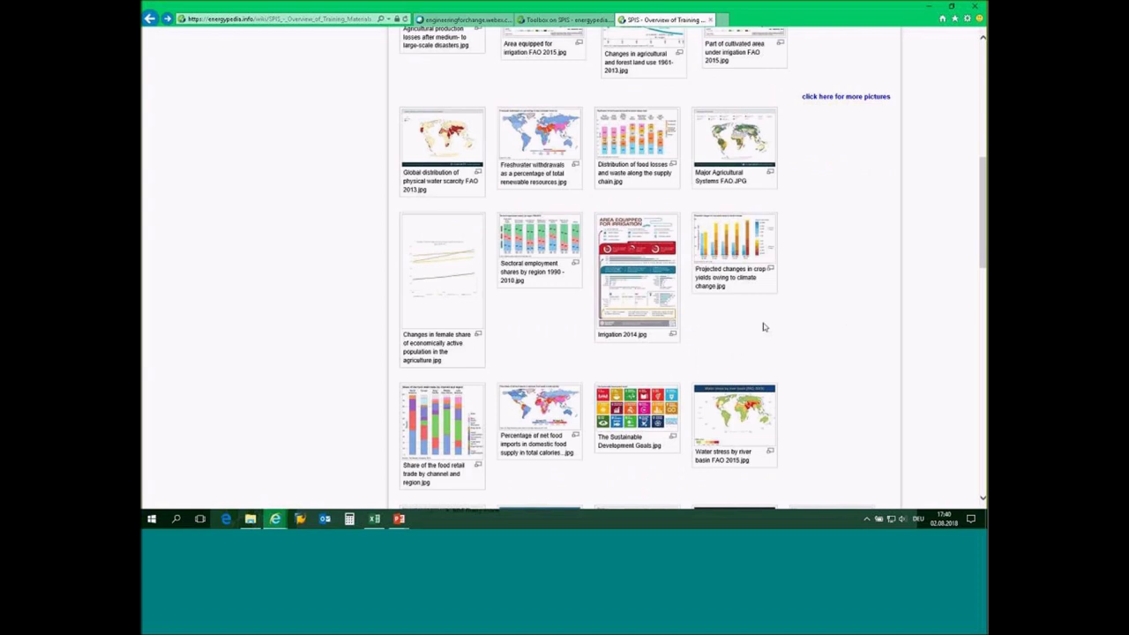
Open the female-share-in-agriculture chart's file page and enlarge the FAO 2017 image to full size
click(447, 266)
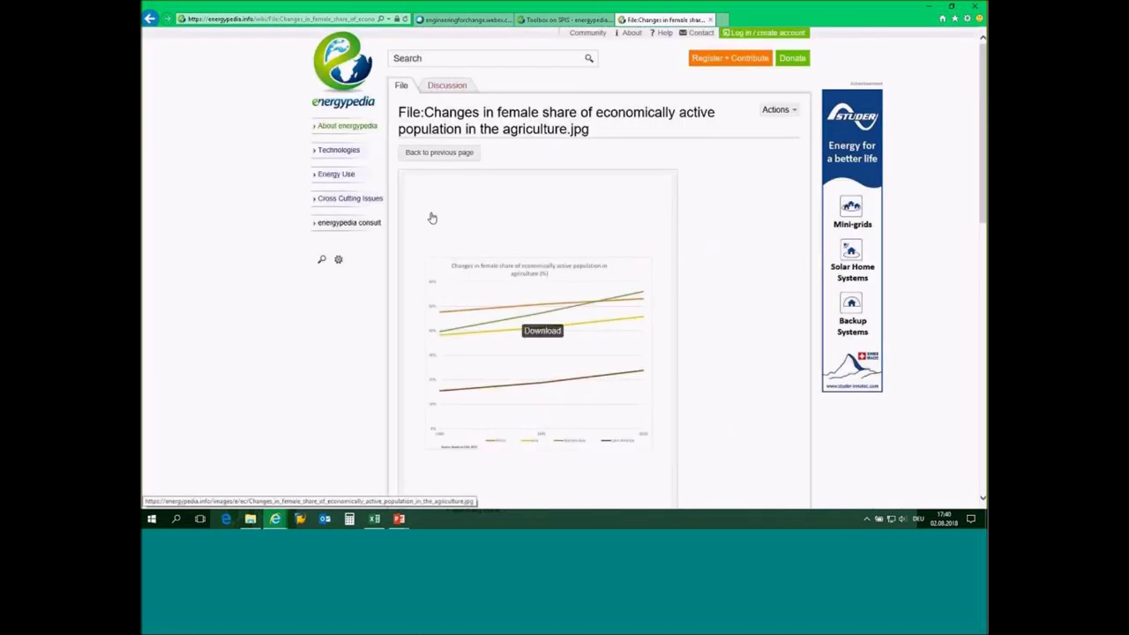
click(632, 243)
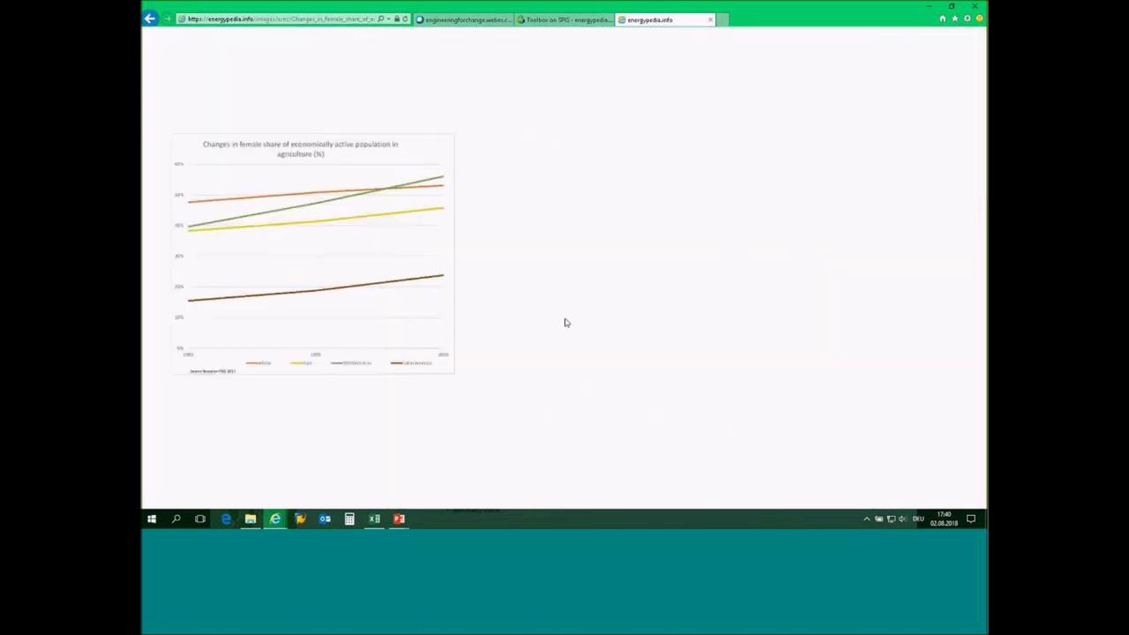
click(314, 268)
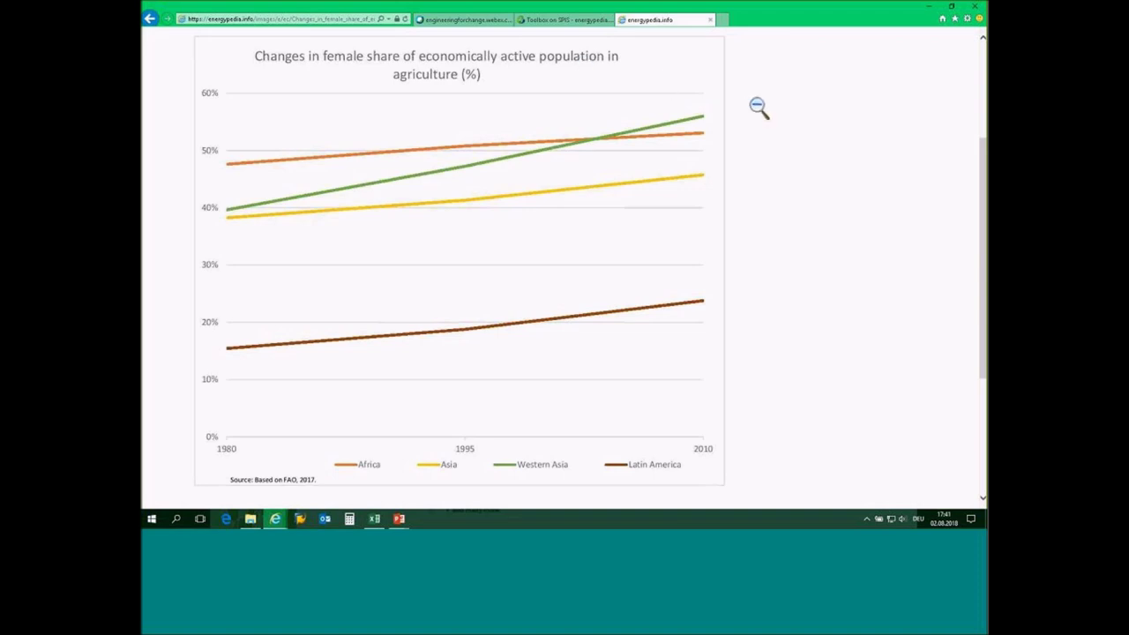
Go back to the training materials overview and expand the Display Materials pictures
click(152, 21)
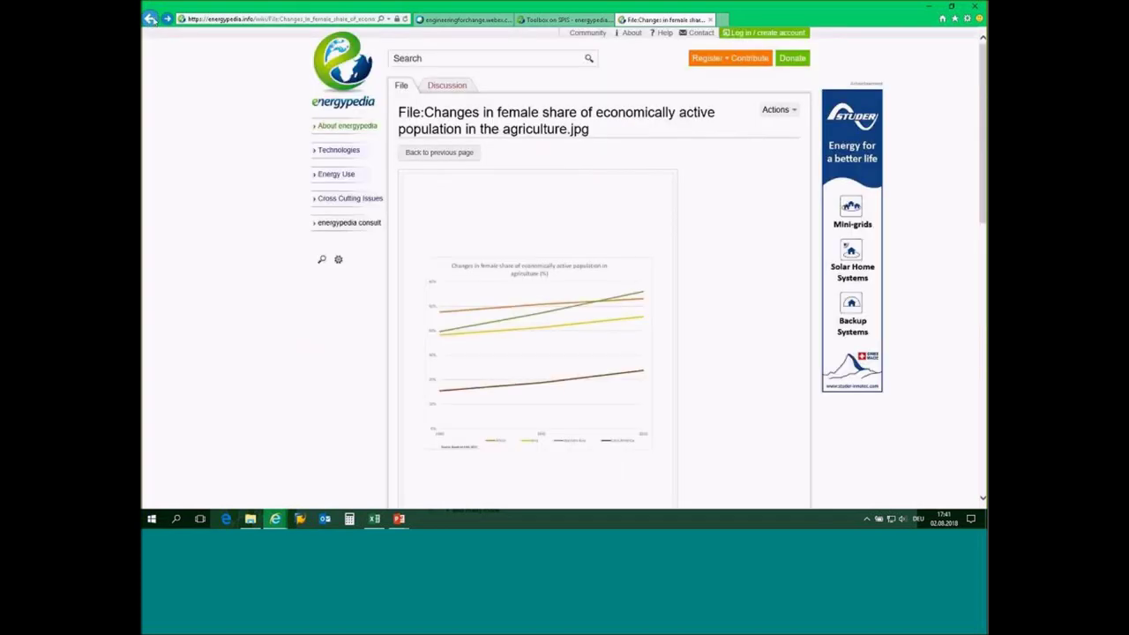
click(152, 19)
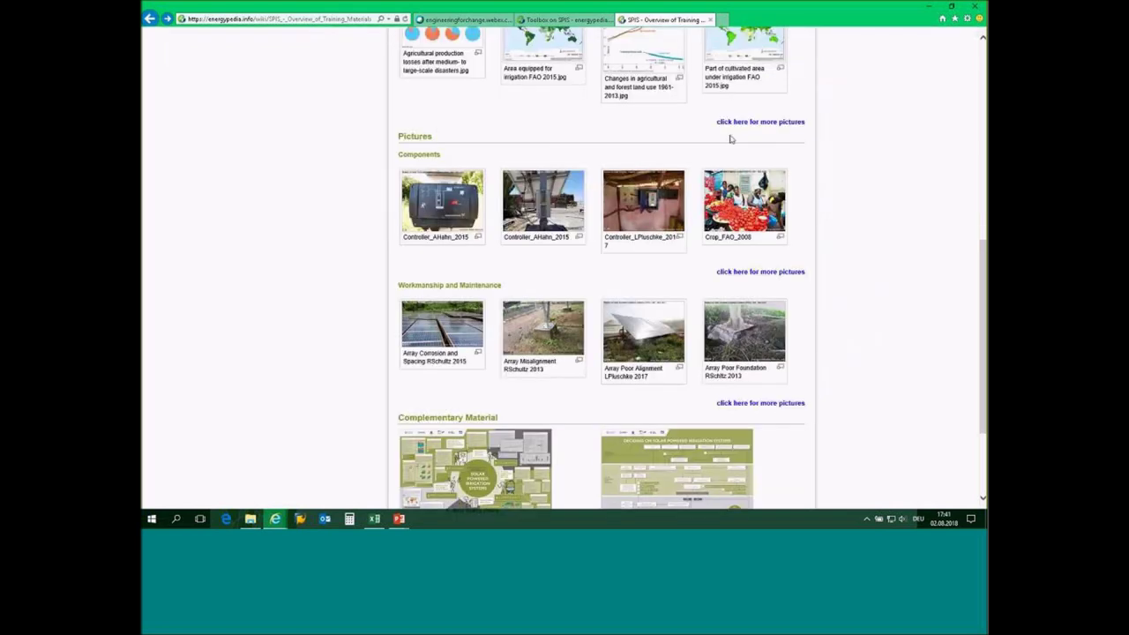
scroll(739, 123, up, 3)
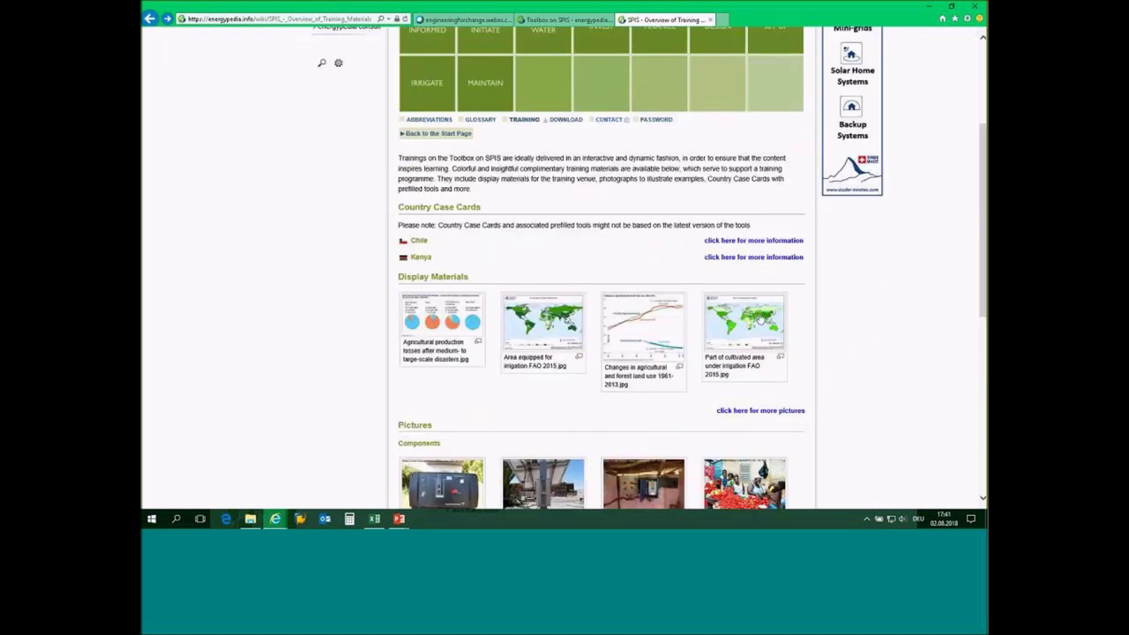
click(767, 411)
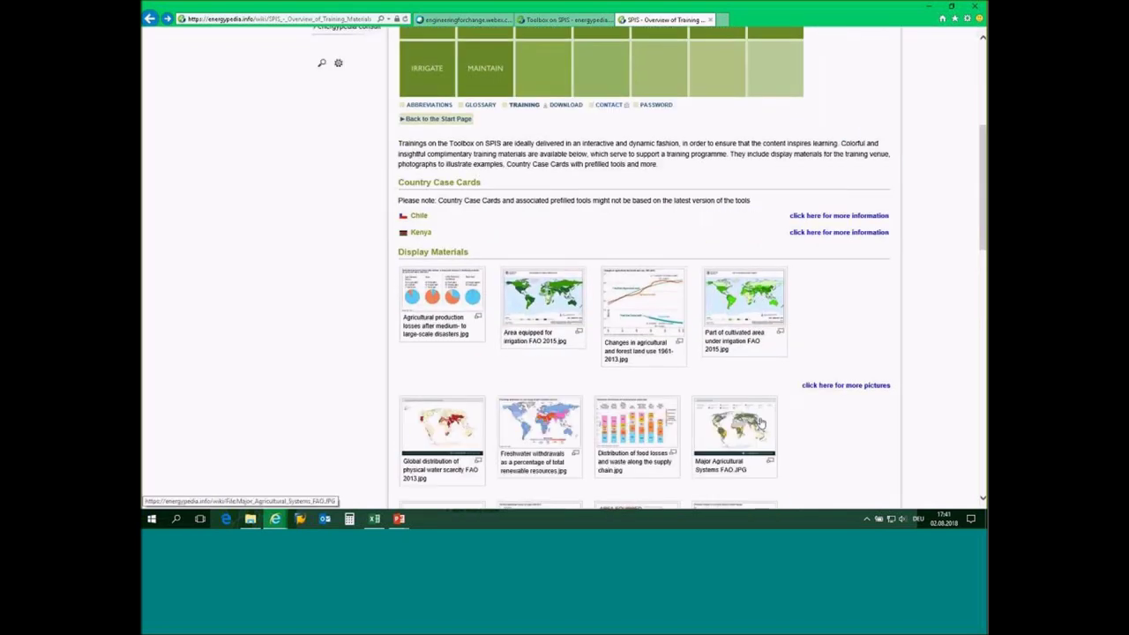
View the food losses and waste chart full size, then return to its file page
scroll(635, 365, down, 1)
click(635, 364)
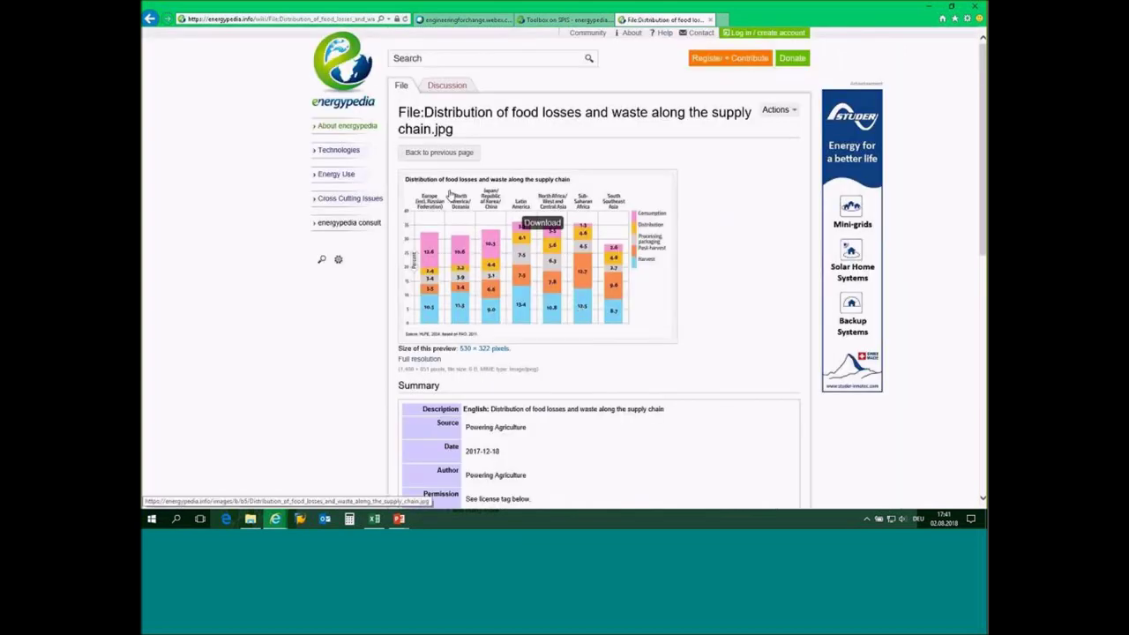
click(450, 195)
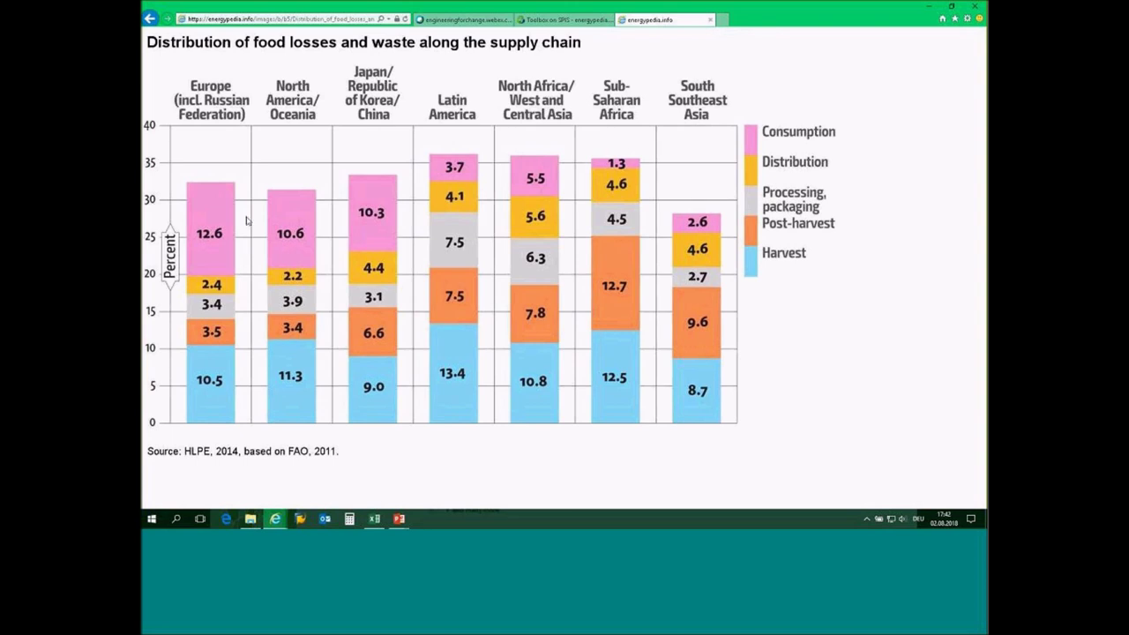
click(150, 18)
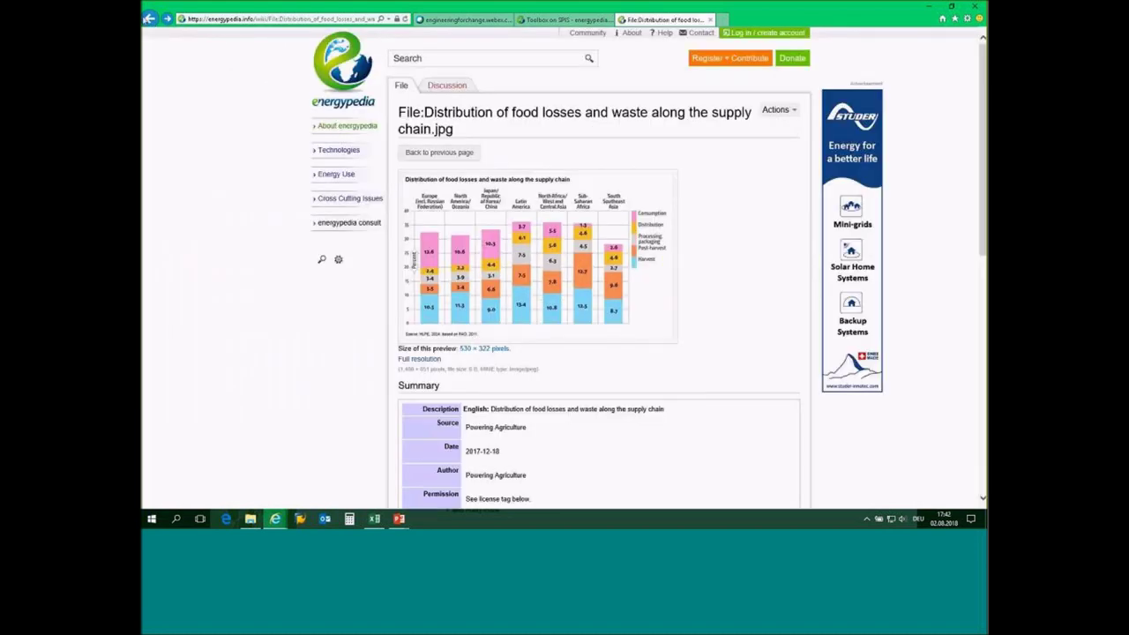
Expand the Chile and Kenya country case cards, then bring up the SPIS TB Tools folder
click(150, 19)
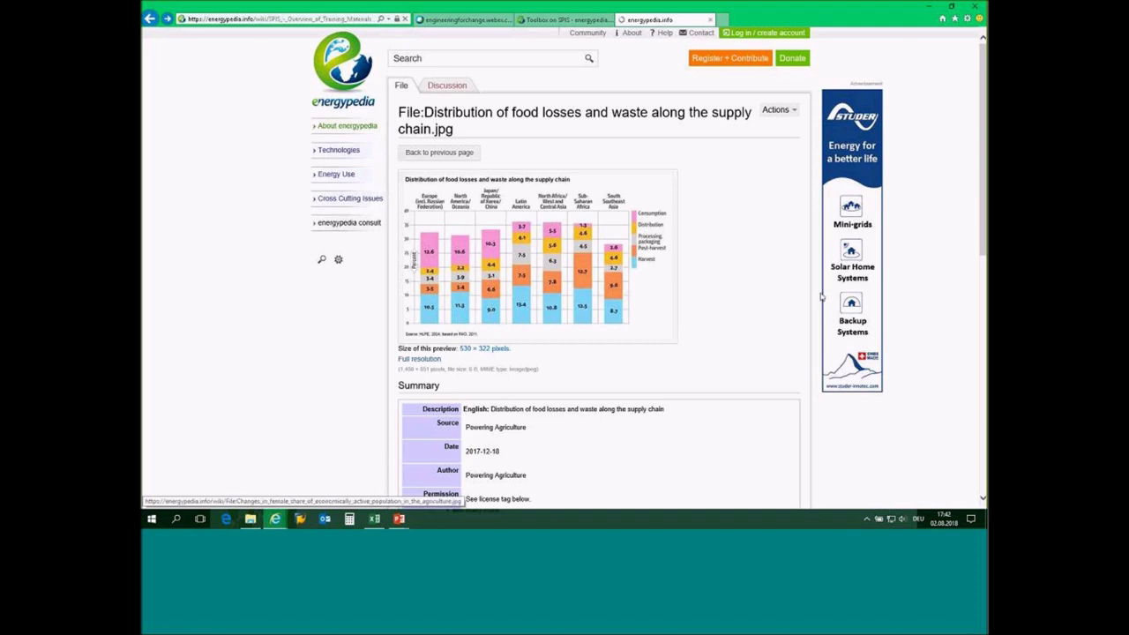
scroll(632, 322, up, 1)
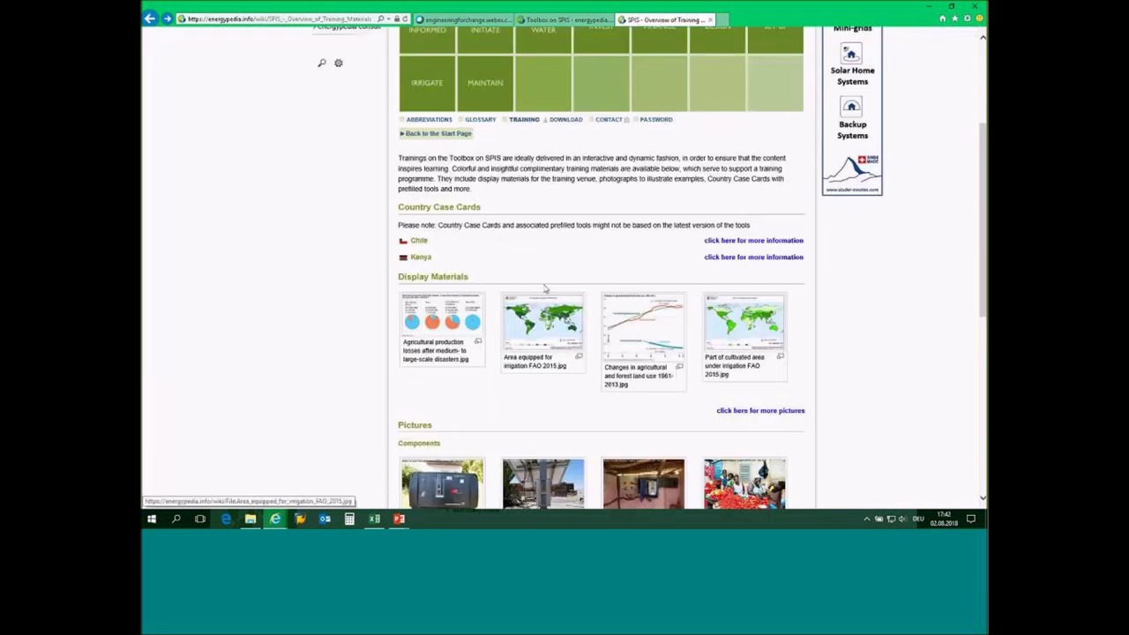
triple_click(404, 209)
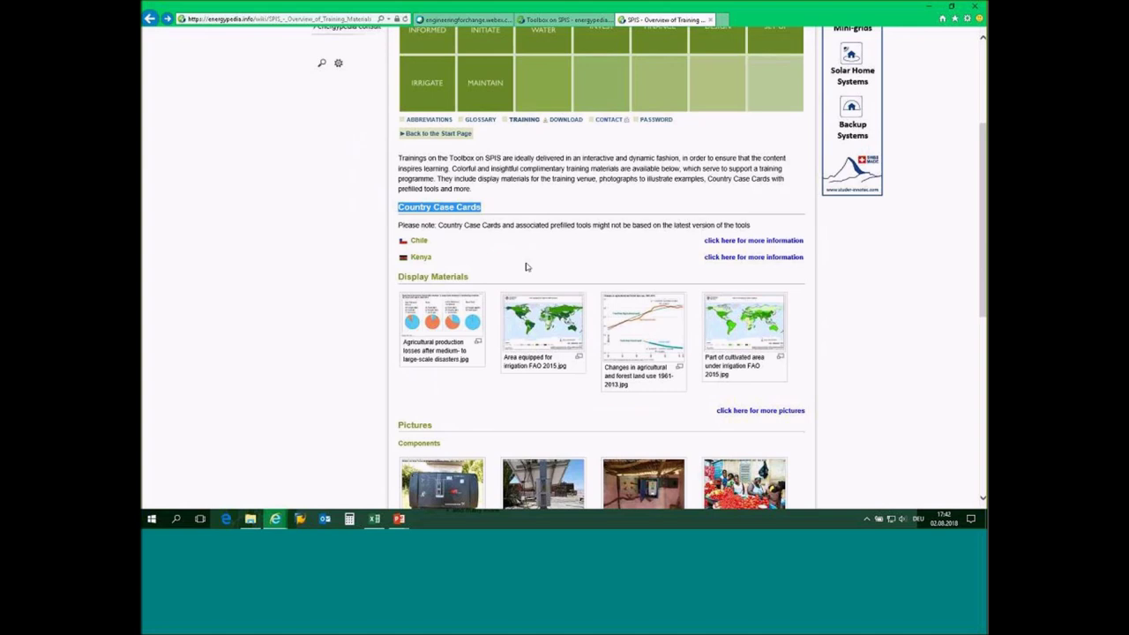
click(734, 243)
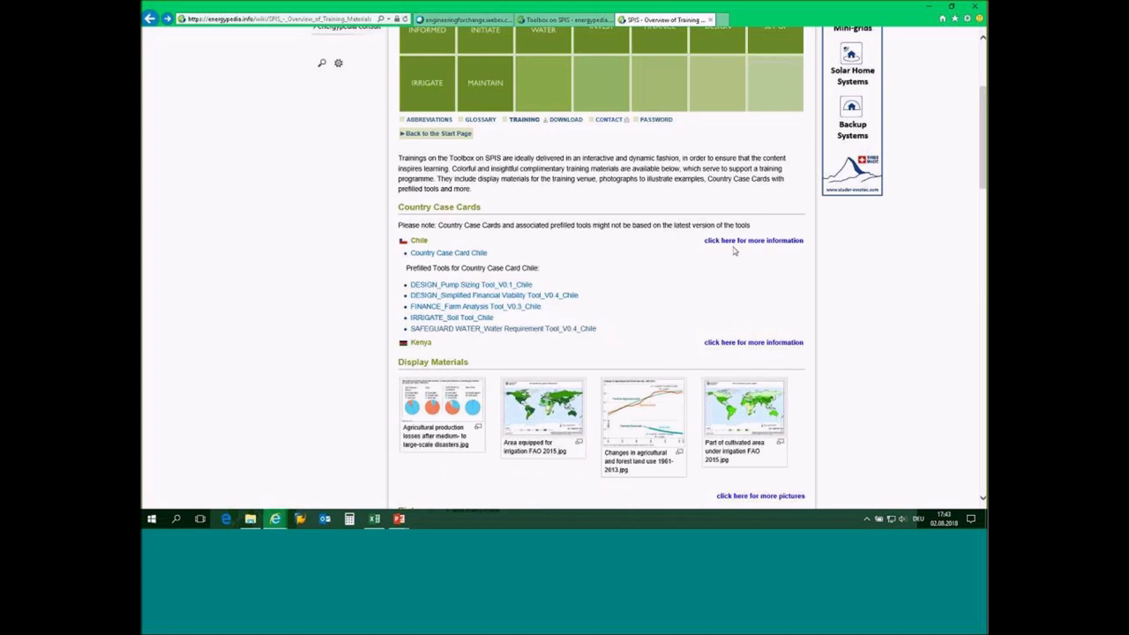
click(754, 342)
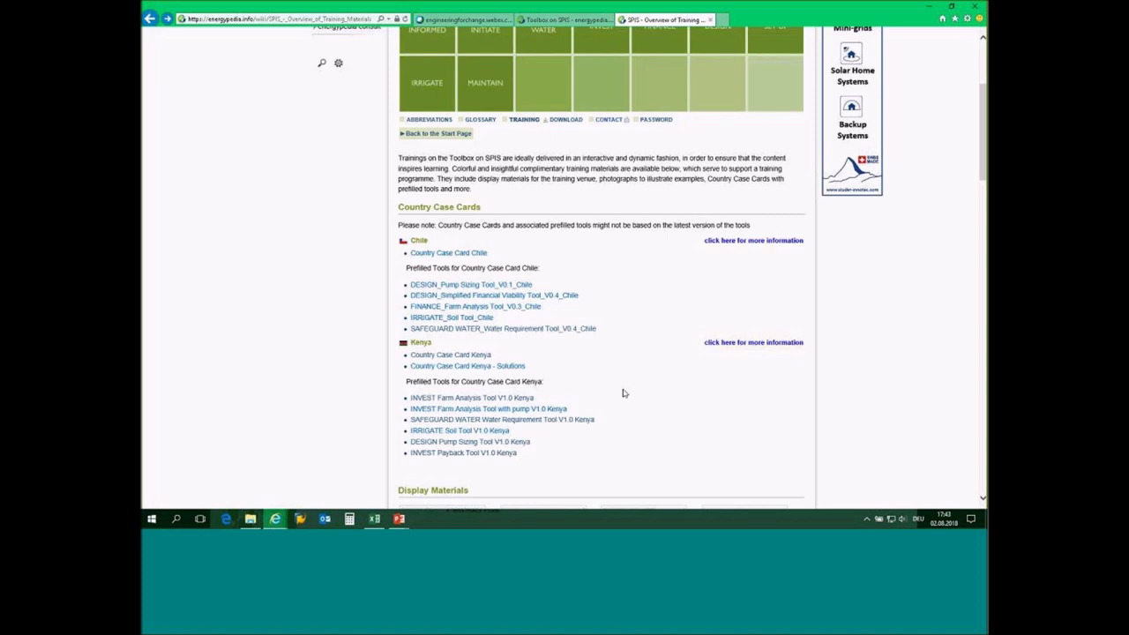
scroll(628, 398, down, 2)
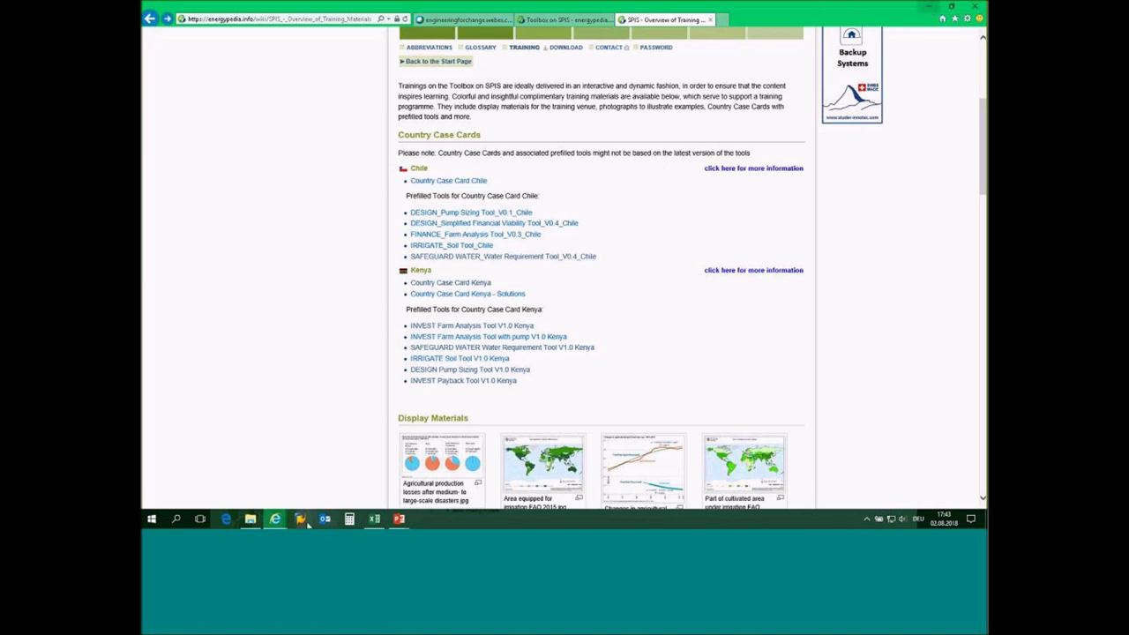
click(250, 519)
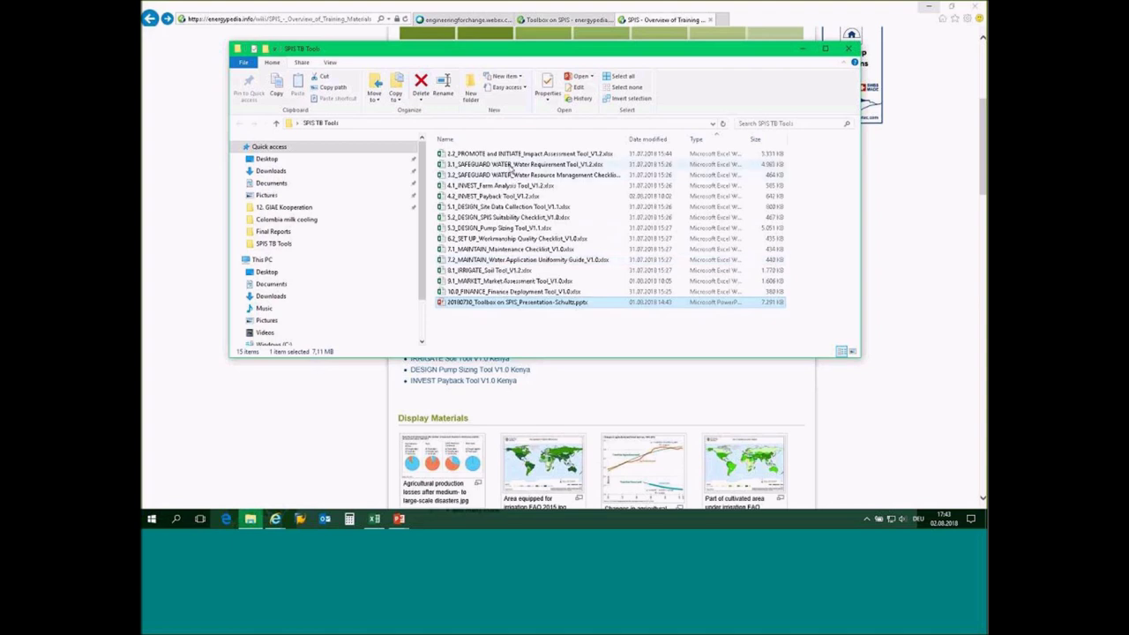
Open the 3.1_SAFEGUARD WATER_Water Requirement Tool workbook and maximize its window
double_click(512, 165)
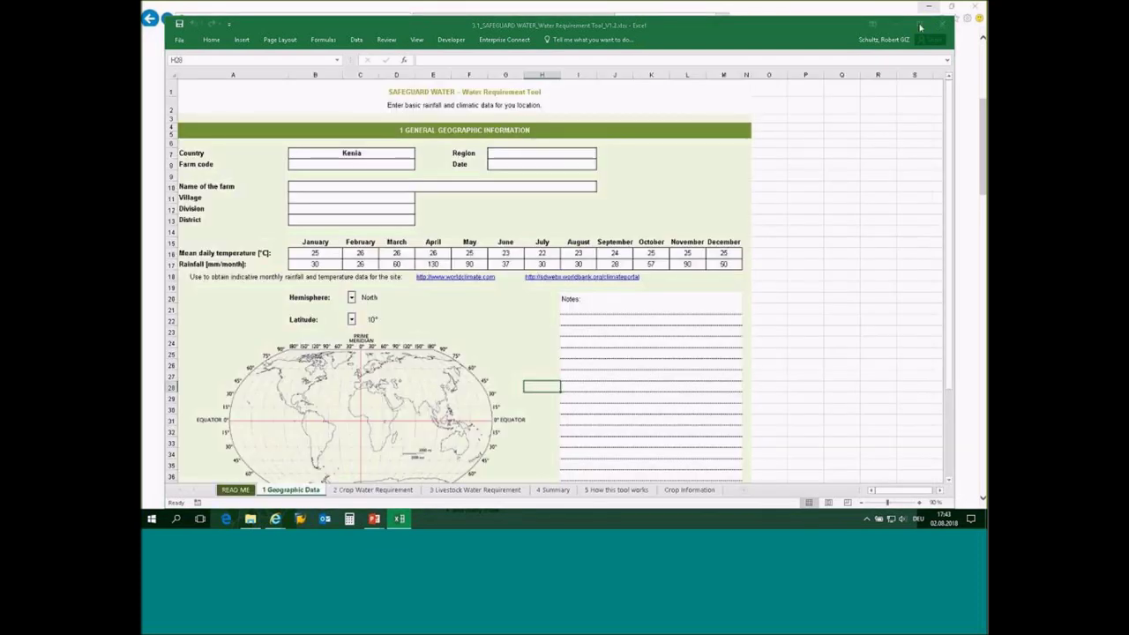
click(920, 26)
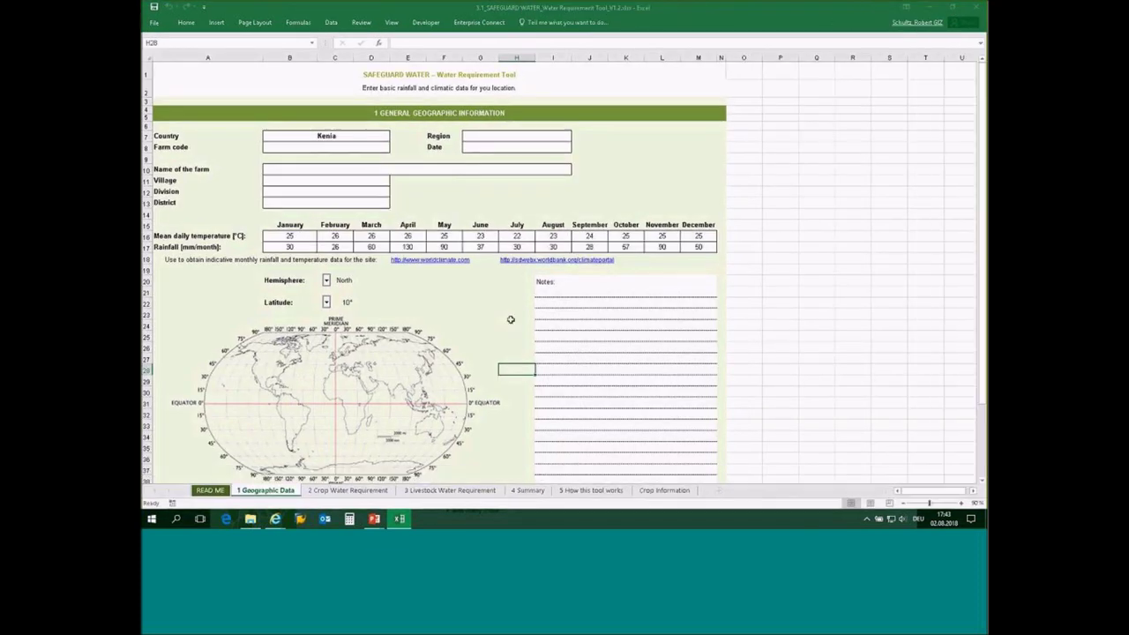
Show the READ ME sheet and scroll through its Introduction and Tips & Tricks
click(212, 490)
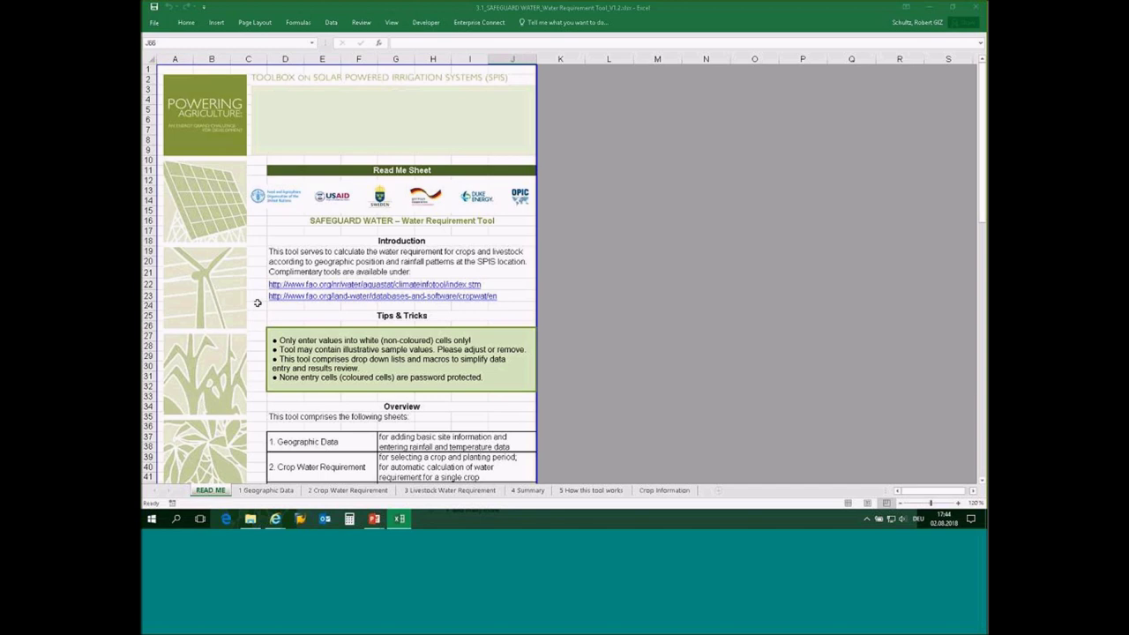
scroll(257, 303, down, 1)
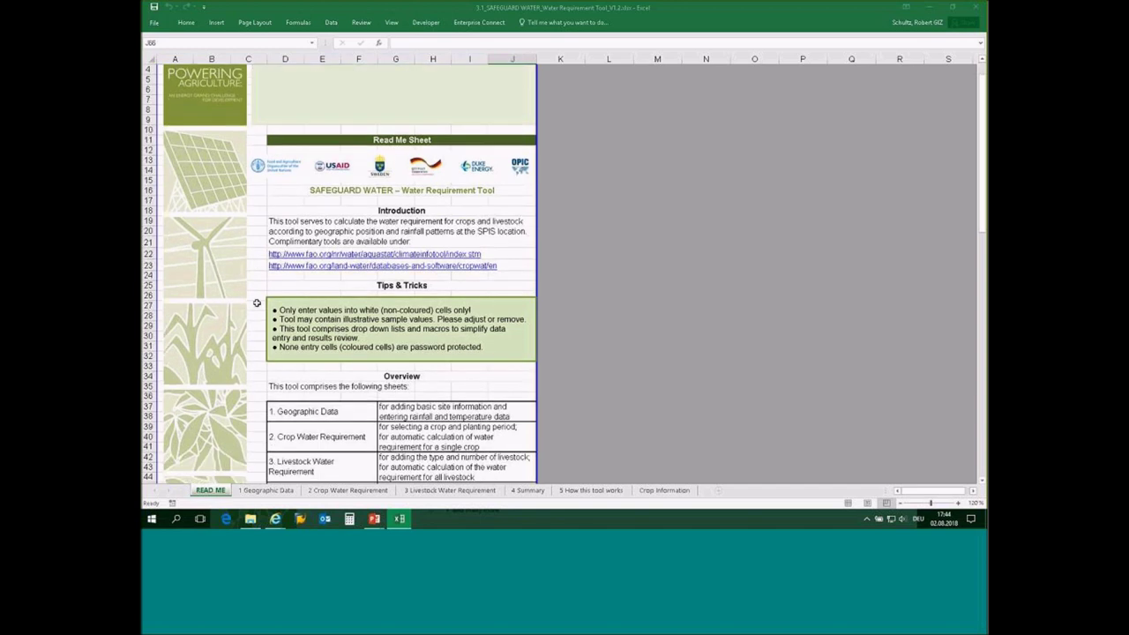
click(280, 492)
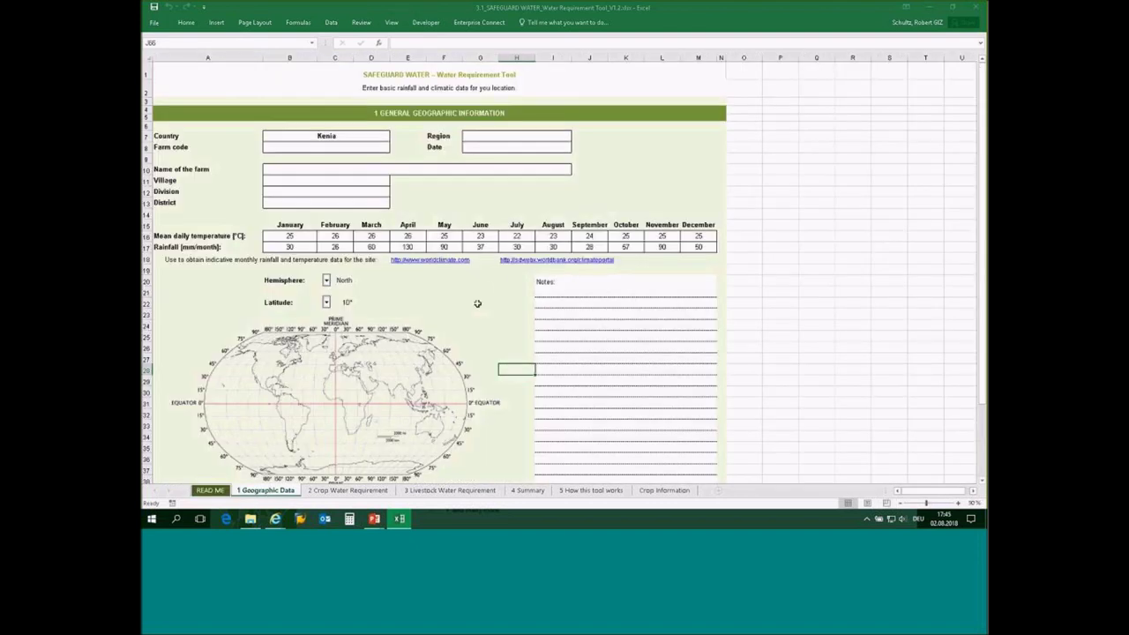
click(334, 139)
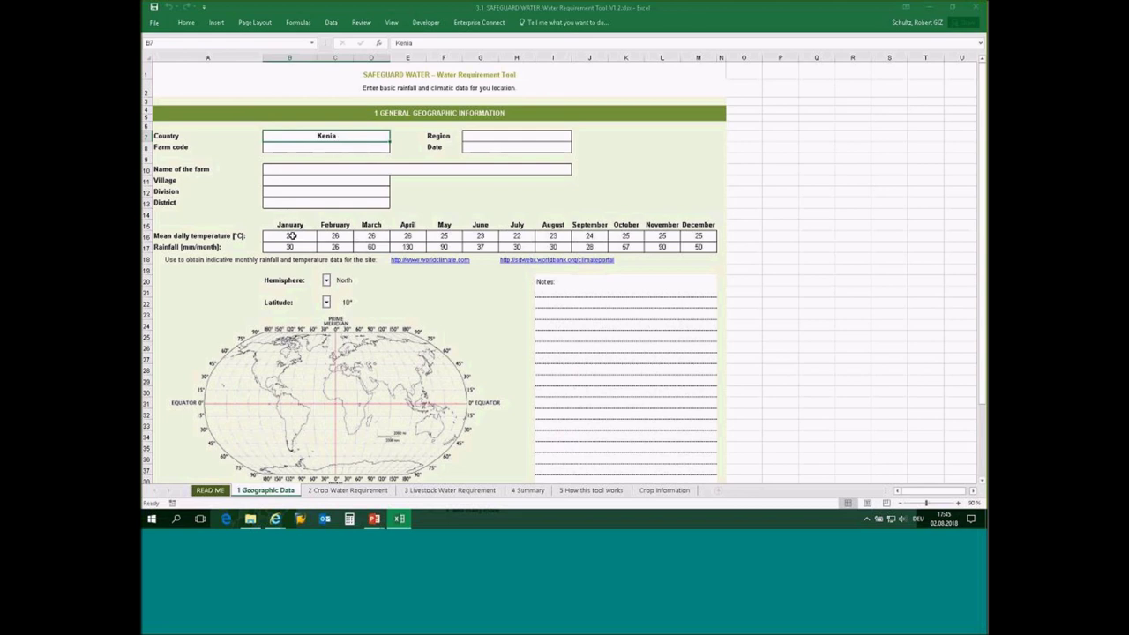
drag(291, 236, 472, 234)
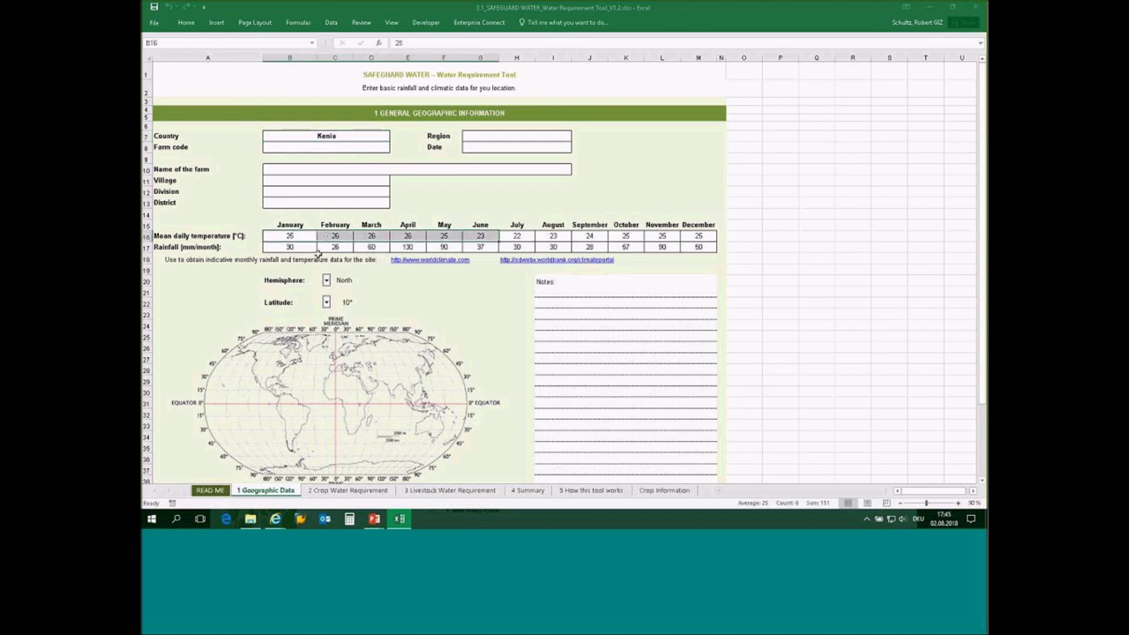
click(302, 249)
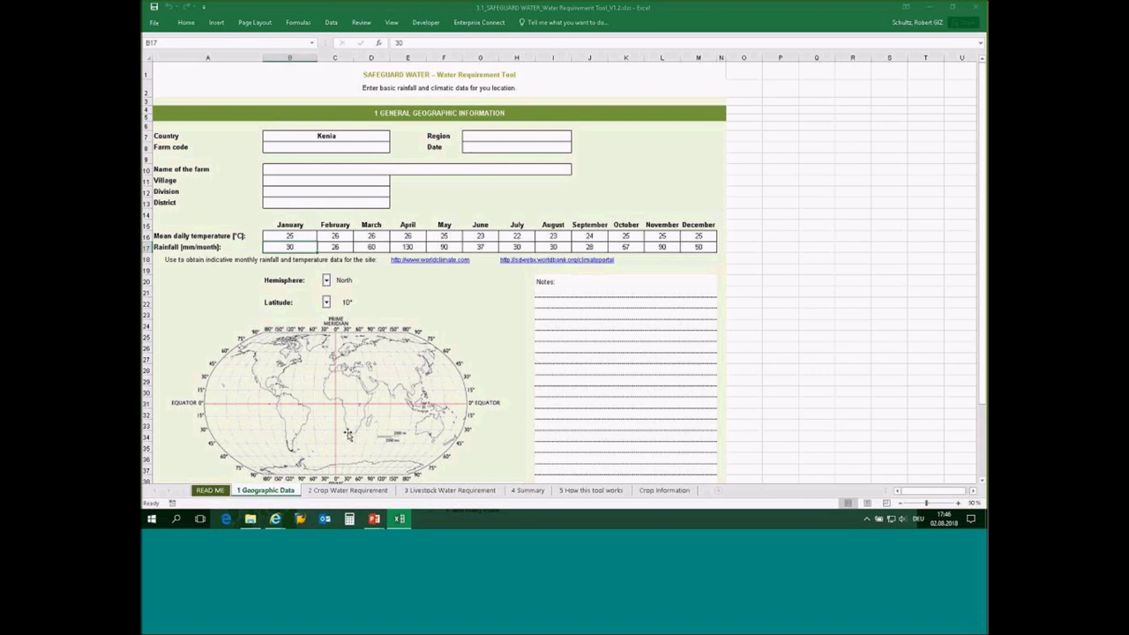
On the 2 Crop Water Requirement sheet, set the area unit to acre with factor 2,48
click(348, 492)
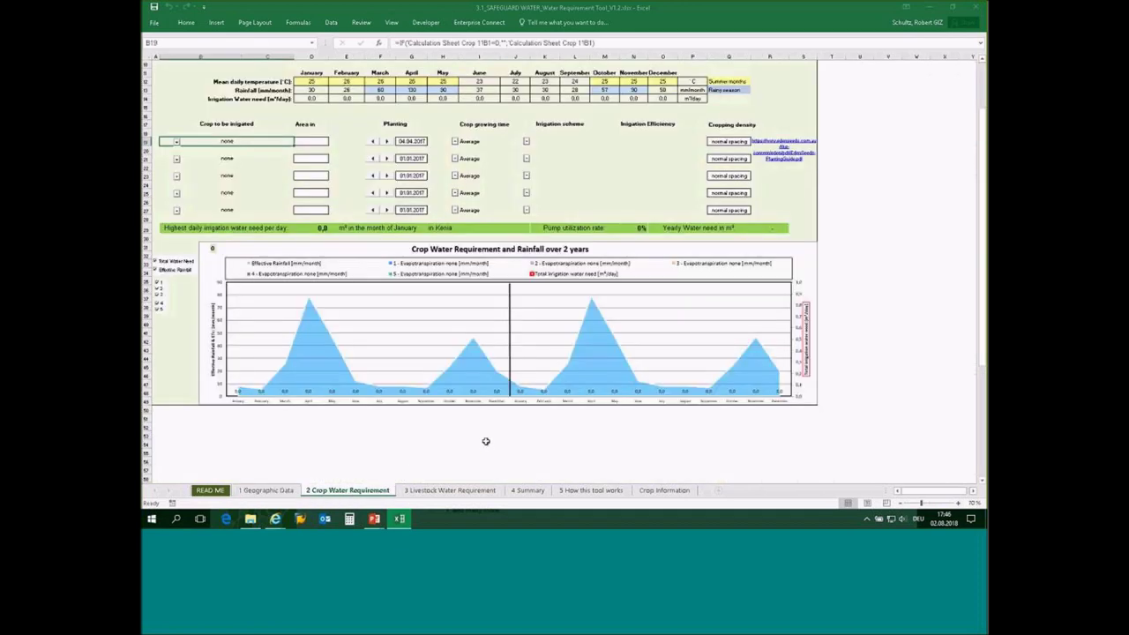
scroll(484, 441, up, 3)
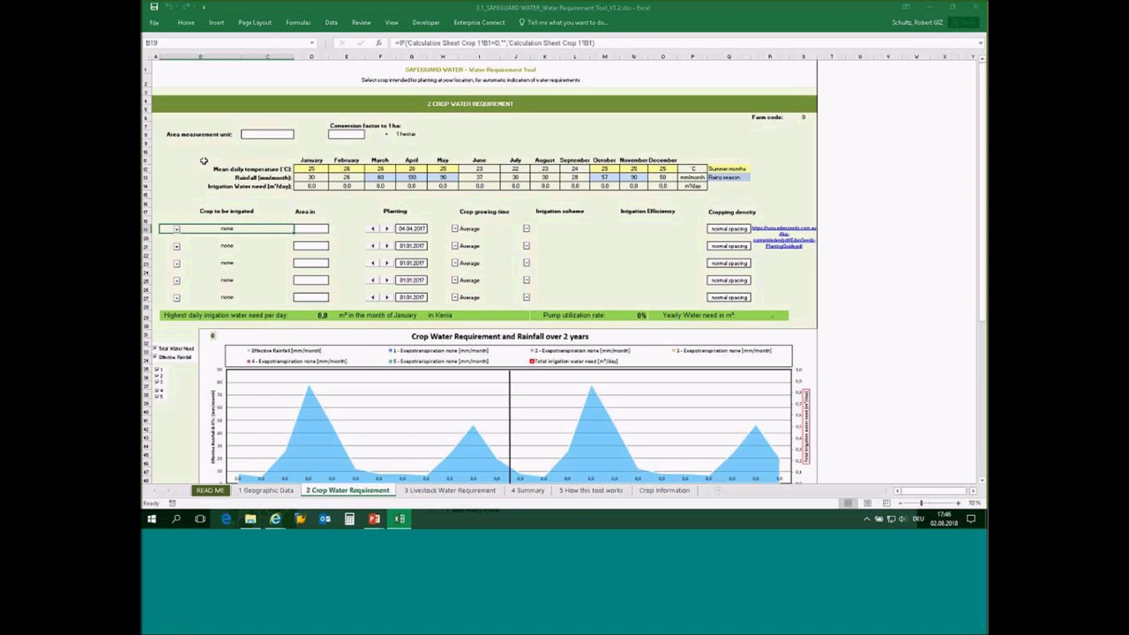
click(261, 133)
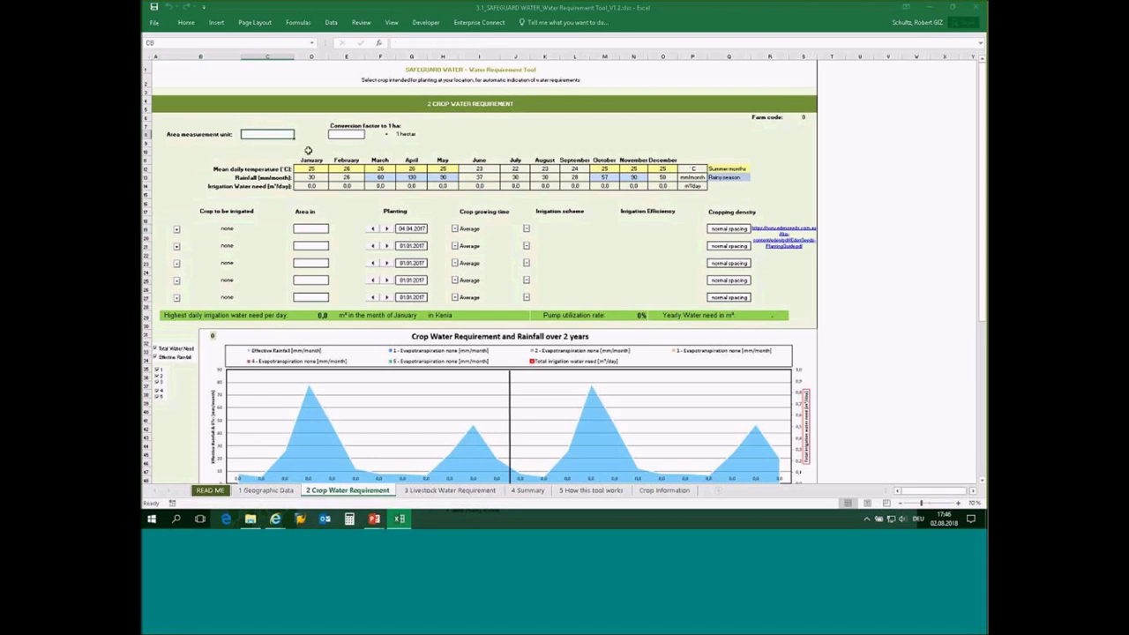
text(acre)
click(360, 135)
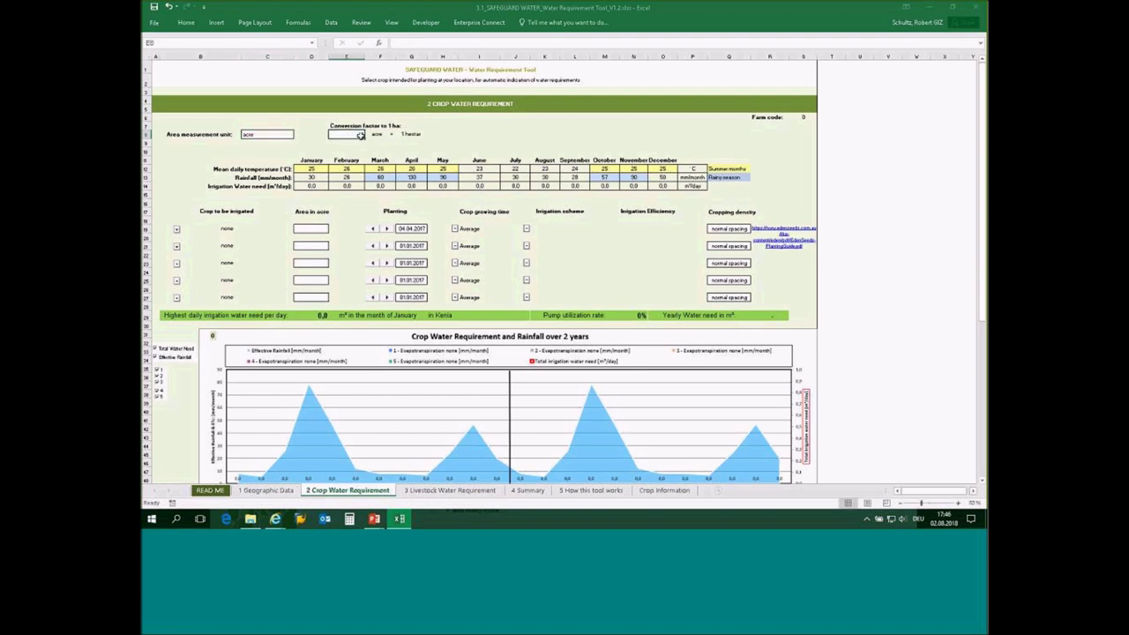
text(2,4)
key(Return)
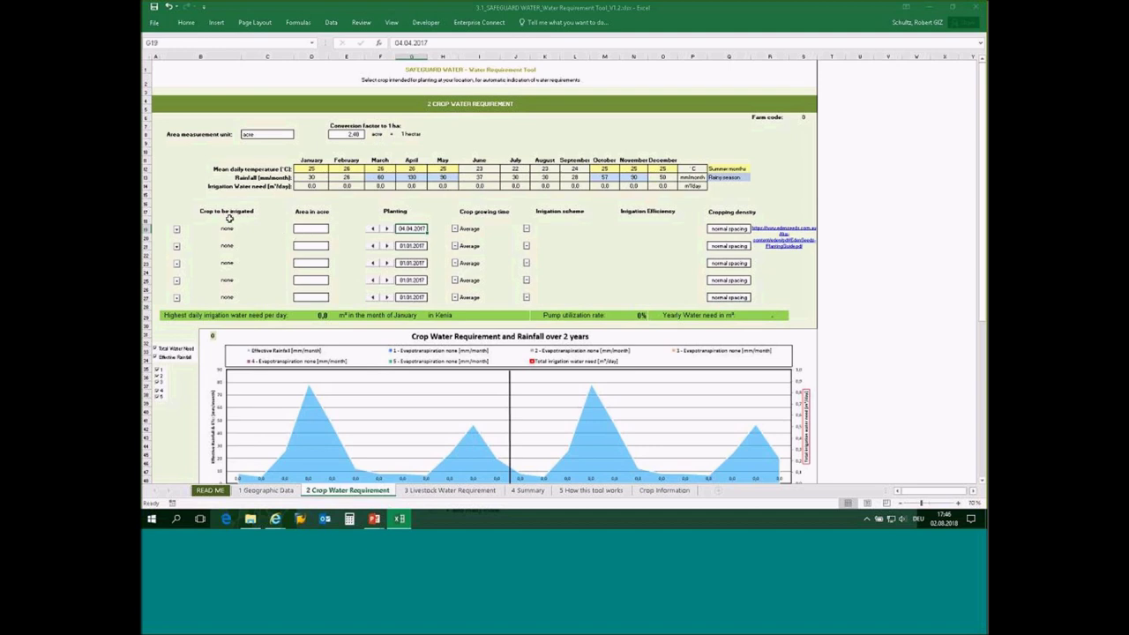
scroll(228, 217, down, 1)
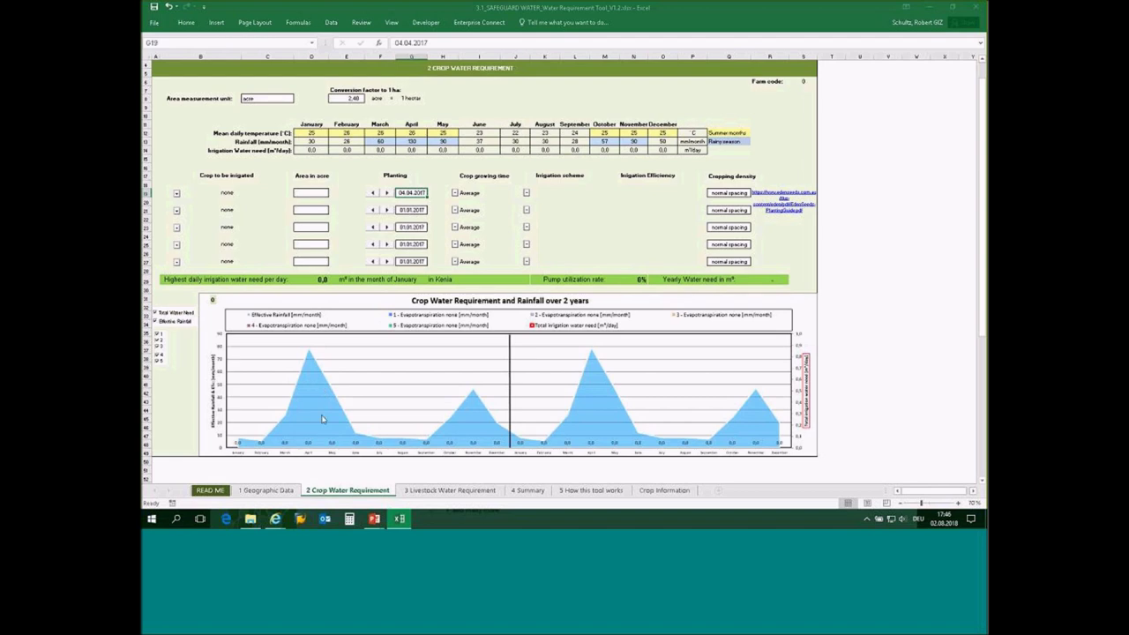
Choose Cabbage from the first row's crop list so its evapotranspiration bars appear
click(176, 195)
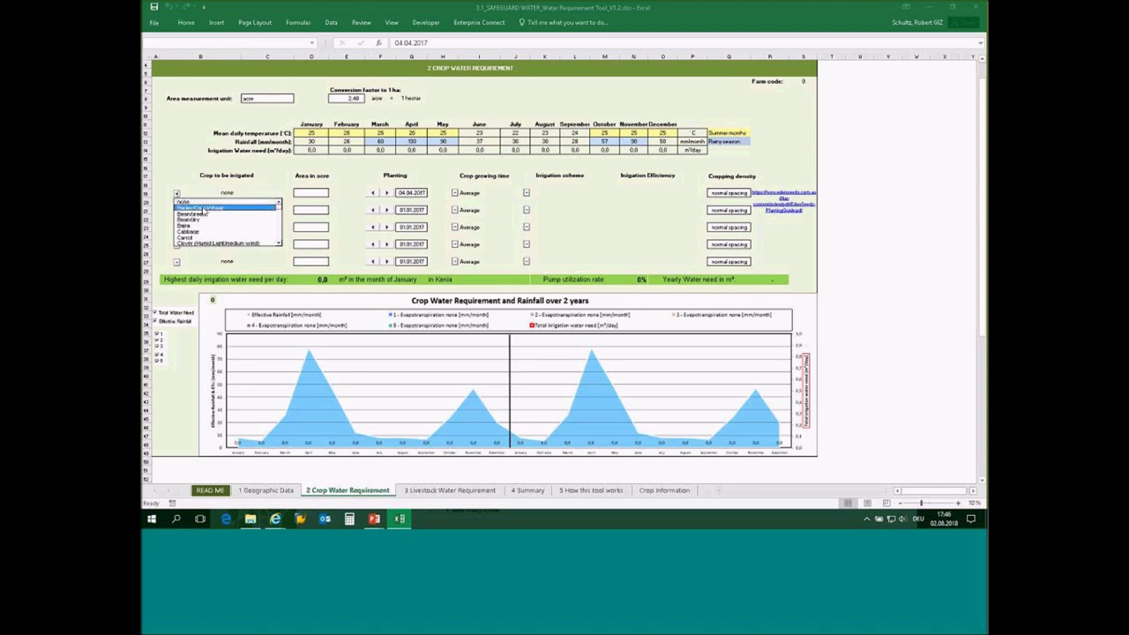
click(279, 244)
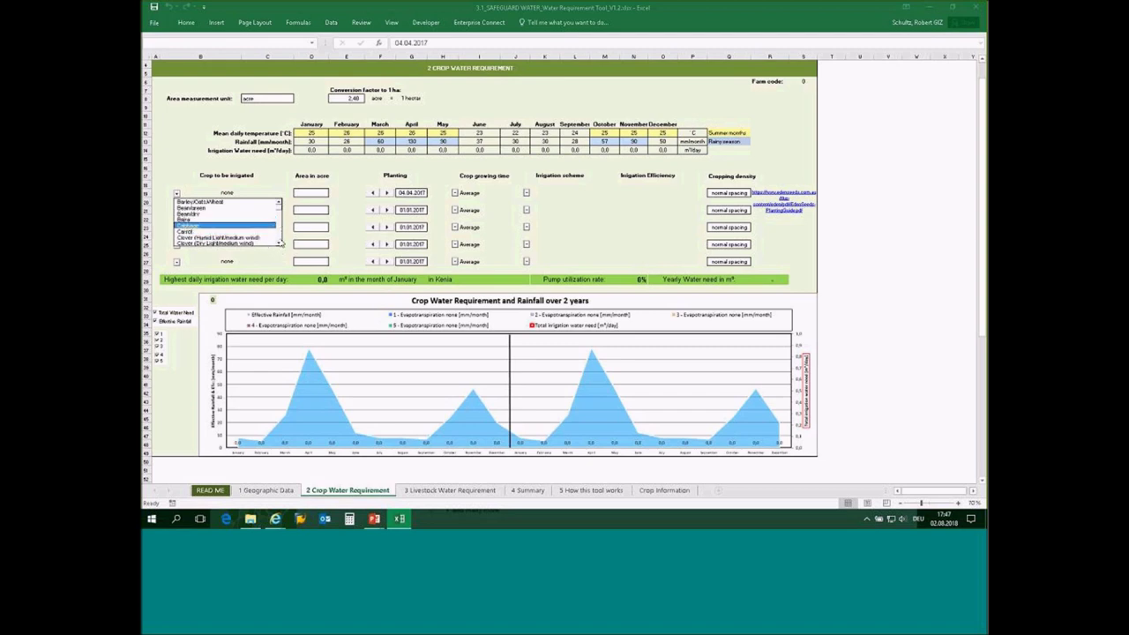
scroll(279, 245, down, 5)
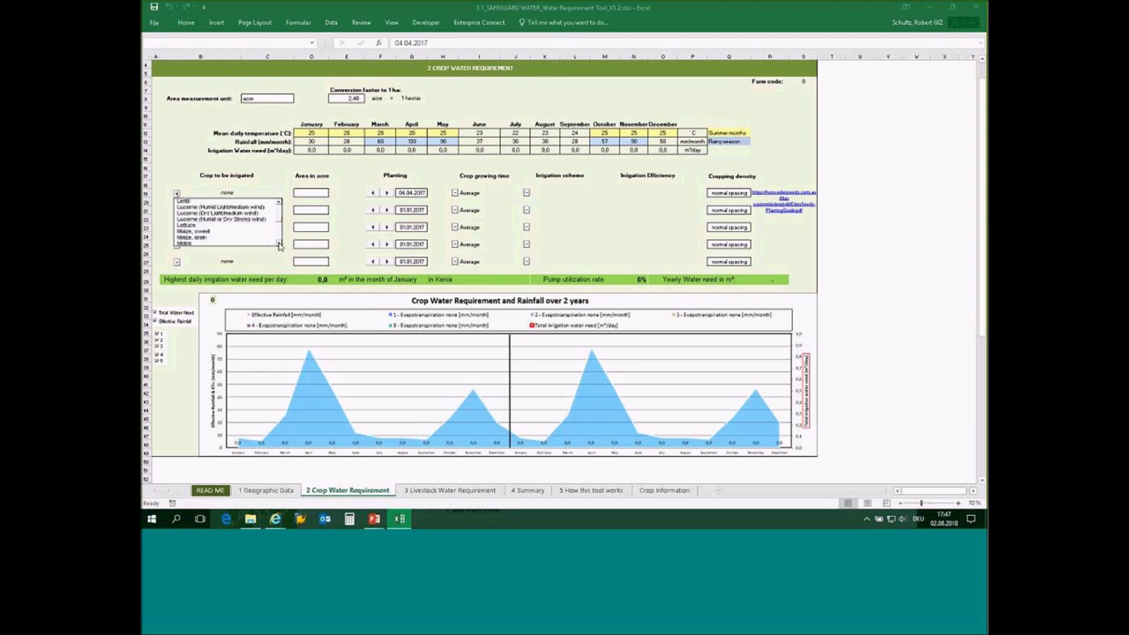
scroll(279, 245, down, 5)
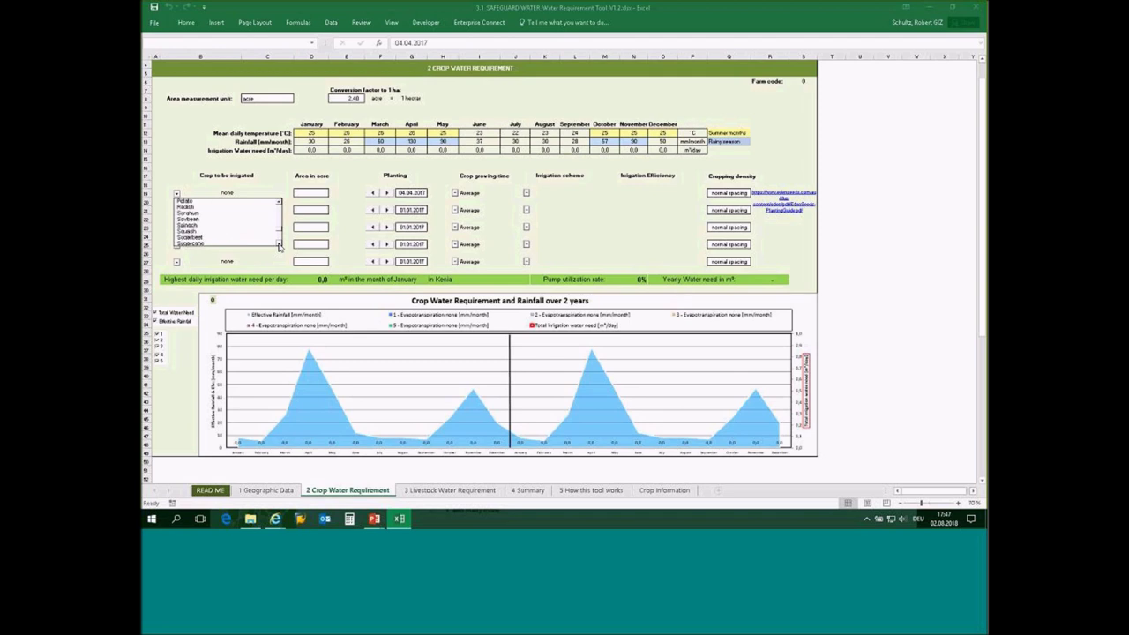
scroll(279, 245, down, 3)
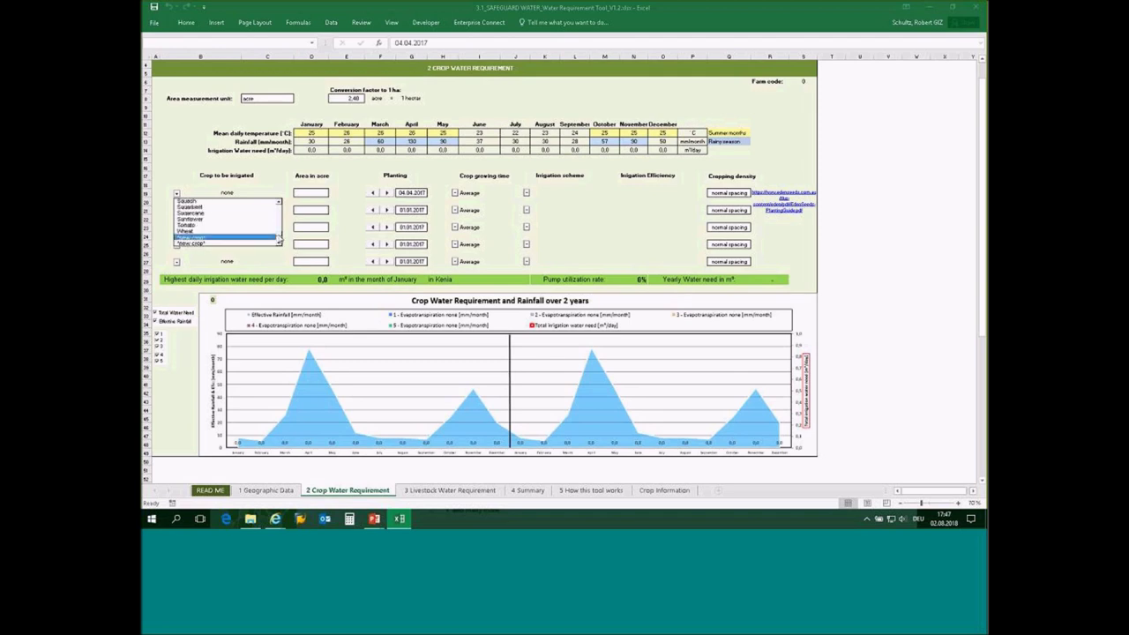
mouse_move(280, 240)
mouse_down()
mouse_move(280, 211)
mouse_move(274, 221)
mouse_up()
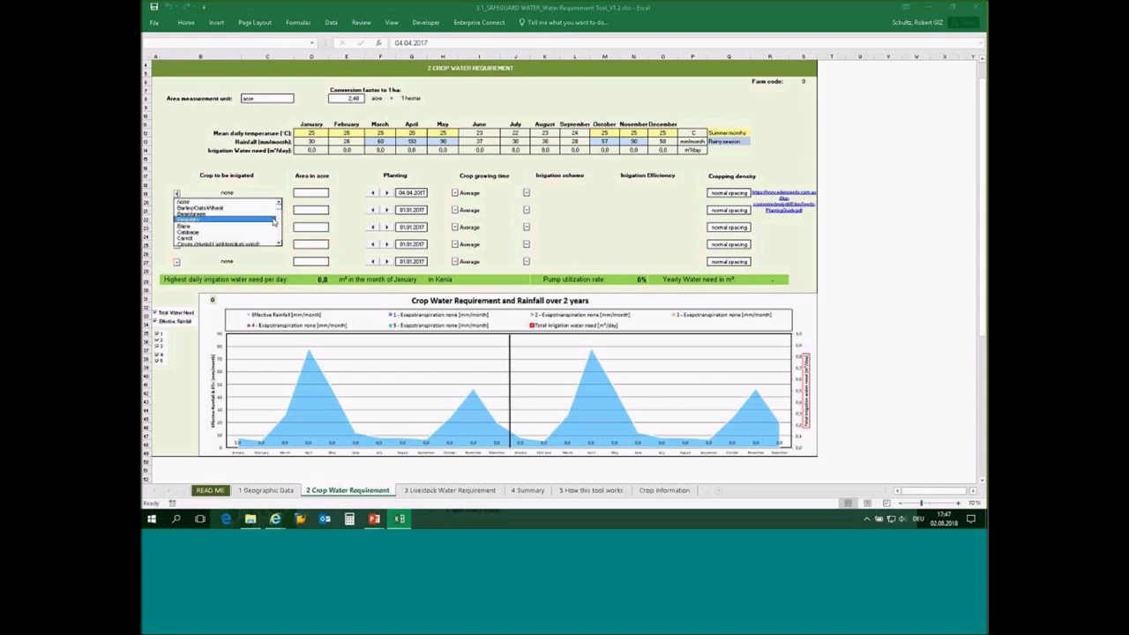
scroll(279, 245, down, 2)
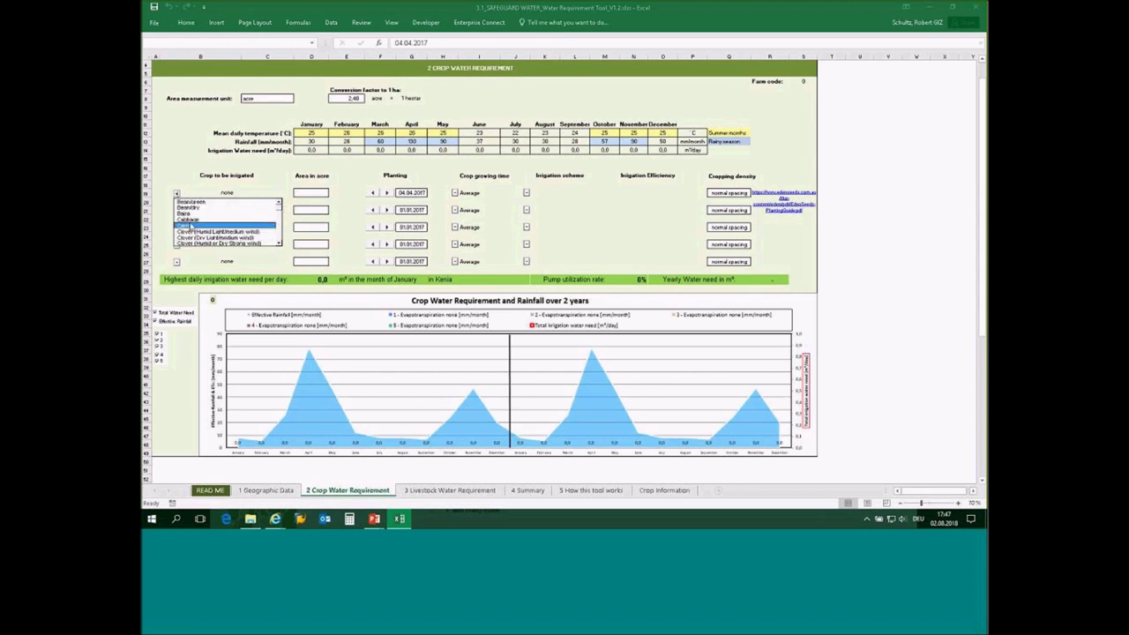
click(188, 220)
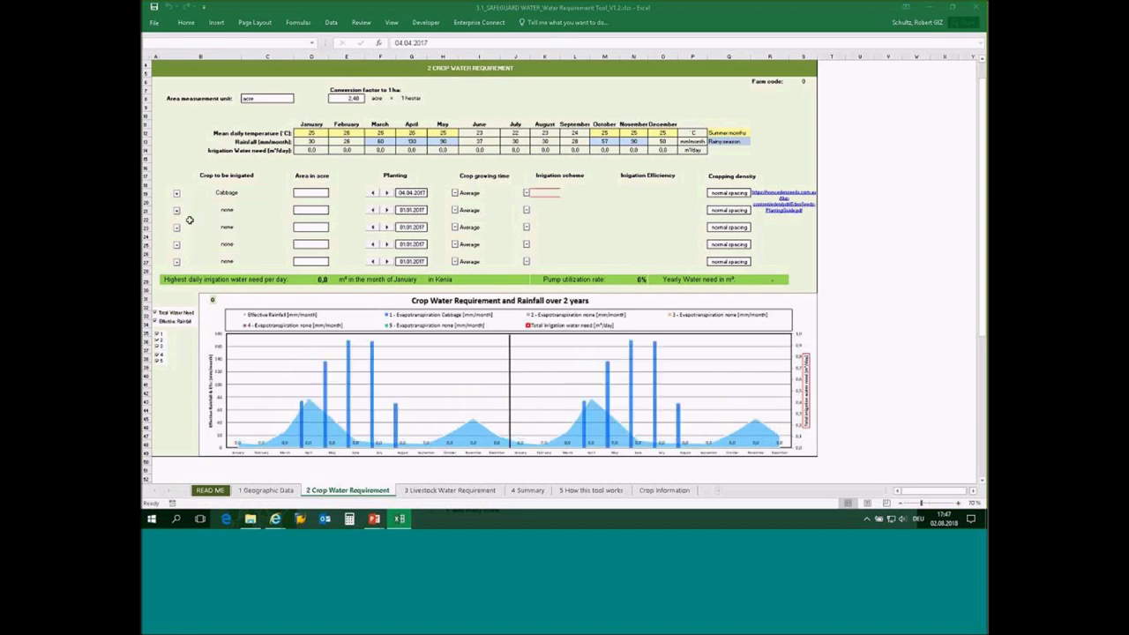
click(316, 192)
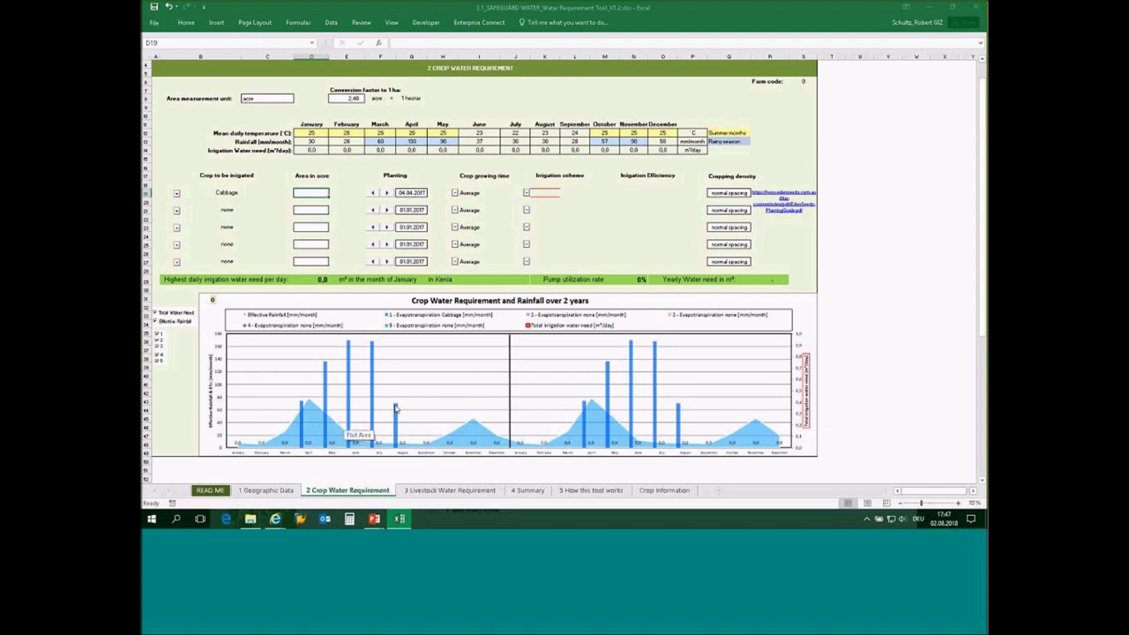
Enter an area of 1 acre for the Cabbage row
mouse_move(395, 434)
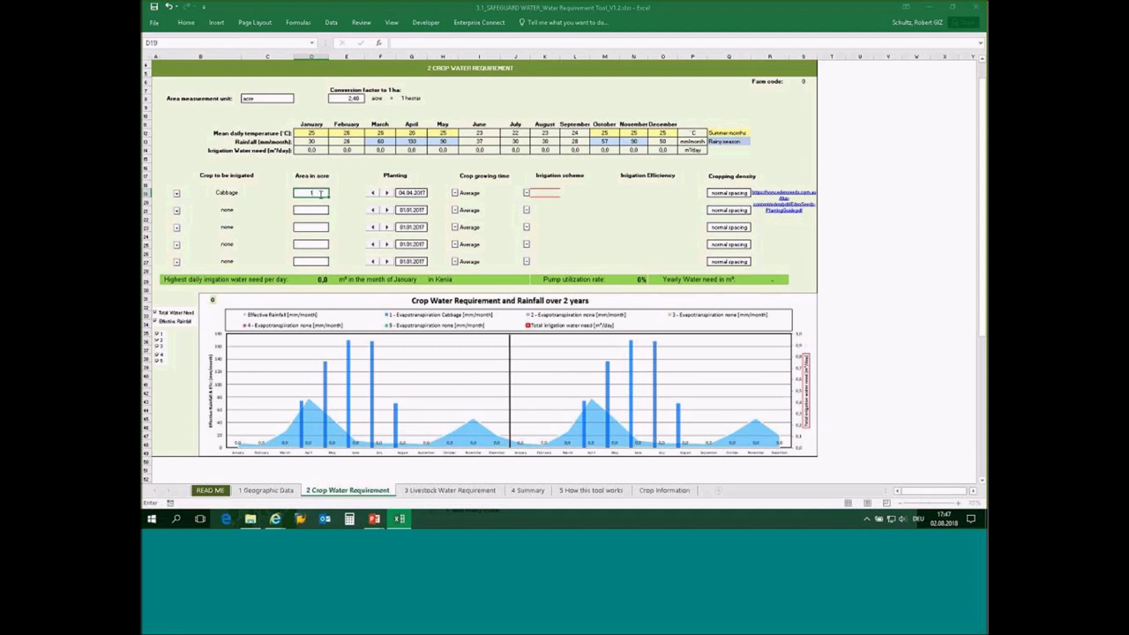
key(Tab)
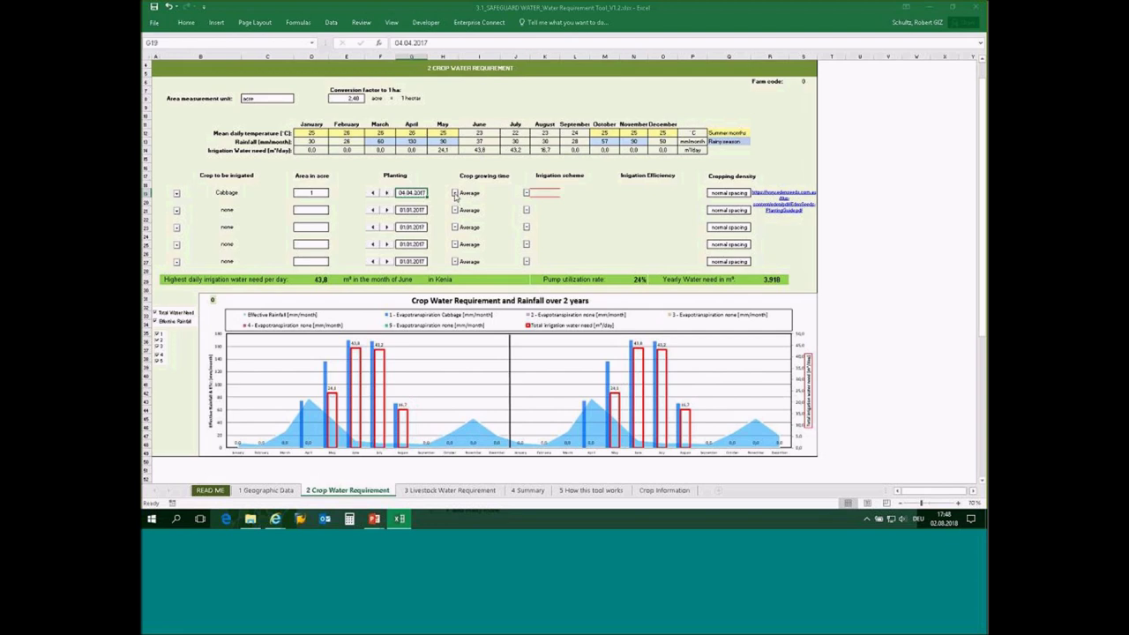
click(456, 193)
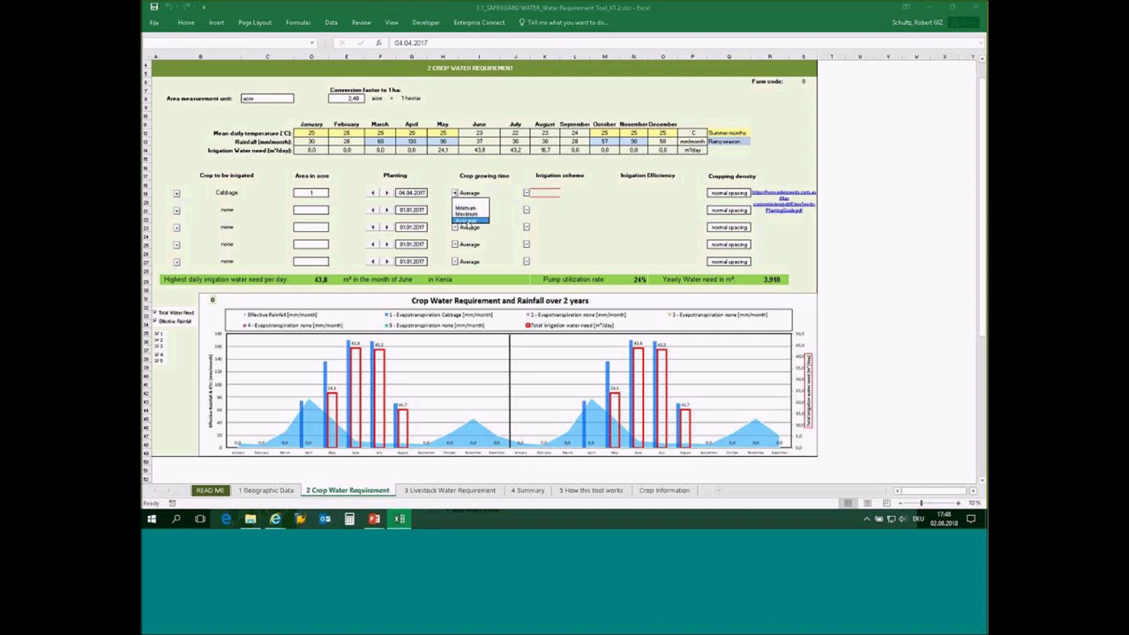
click(467, 206)
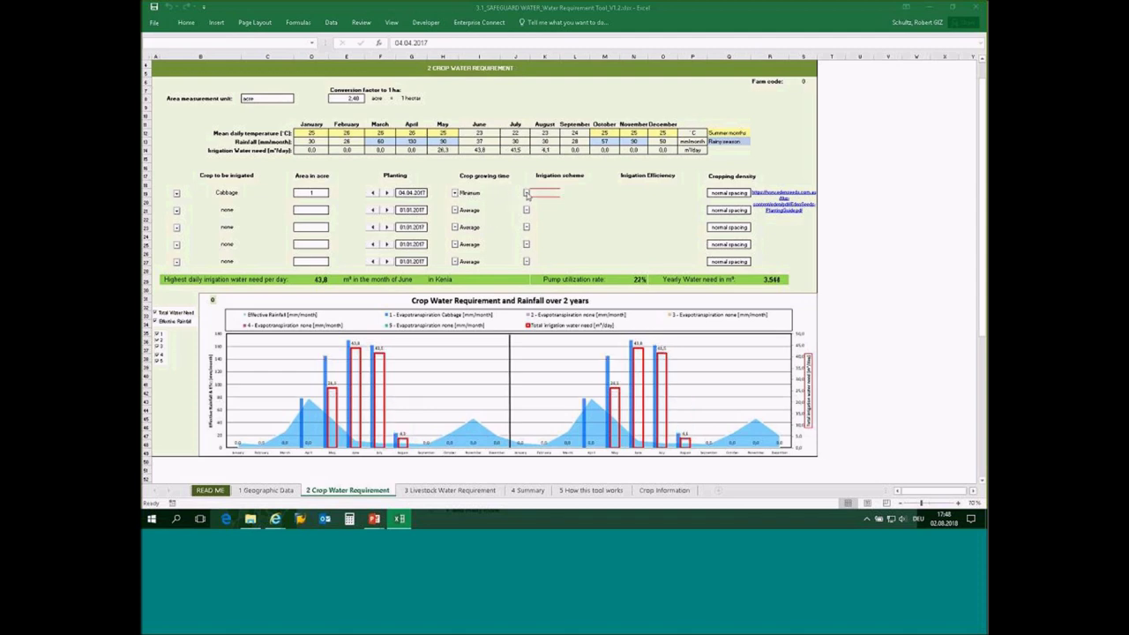
click(527, 193)
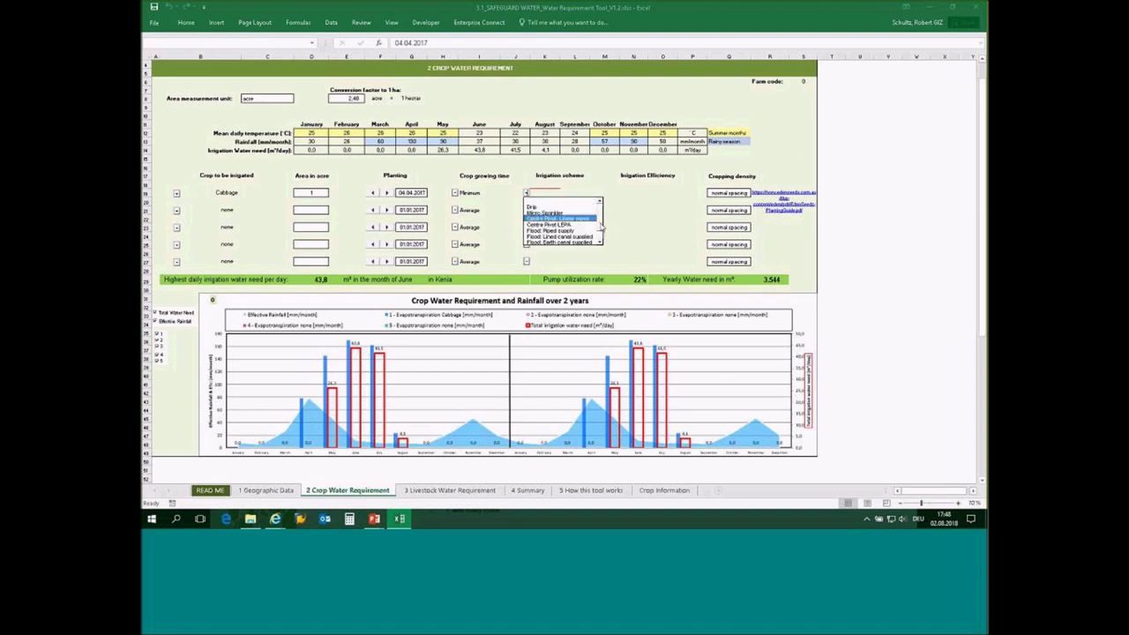
click(601, 236)
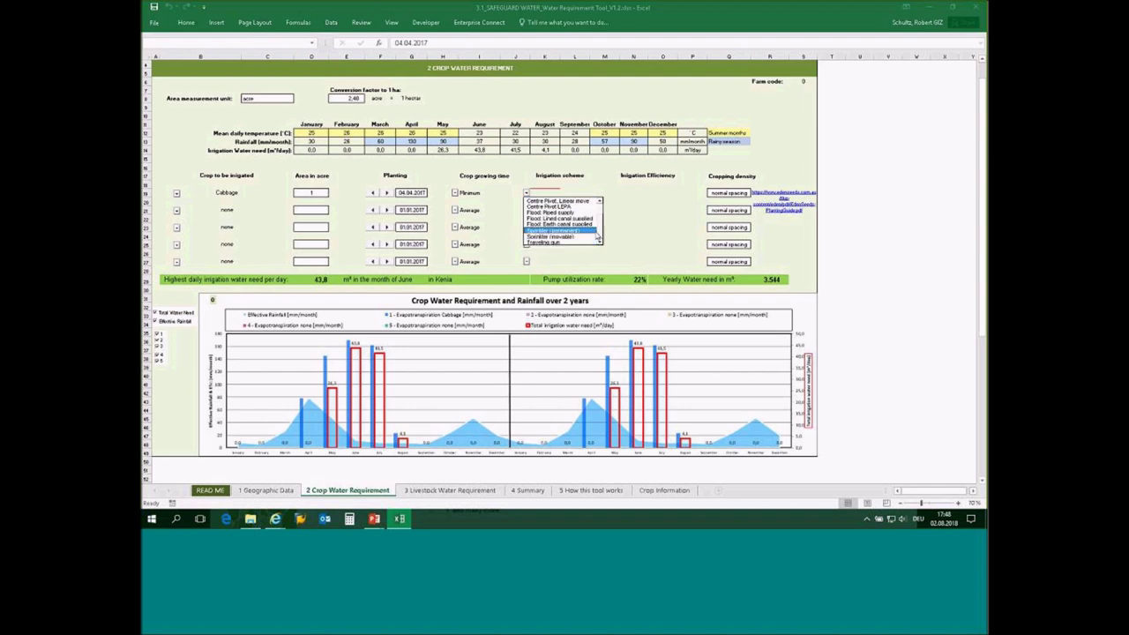
click(601, 210)
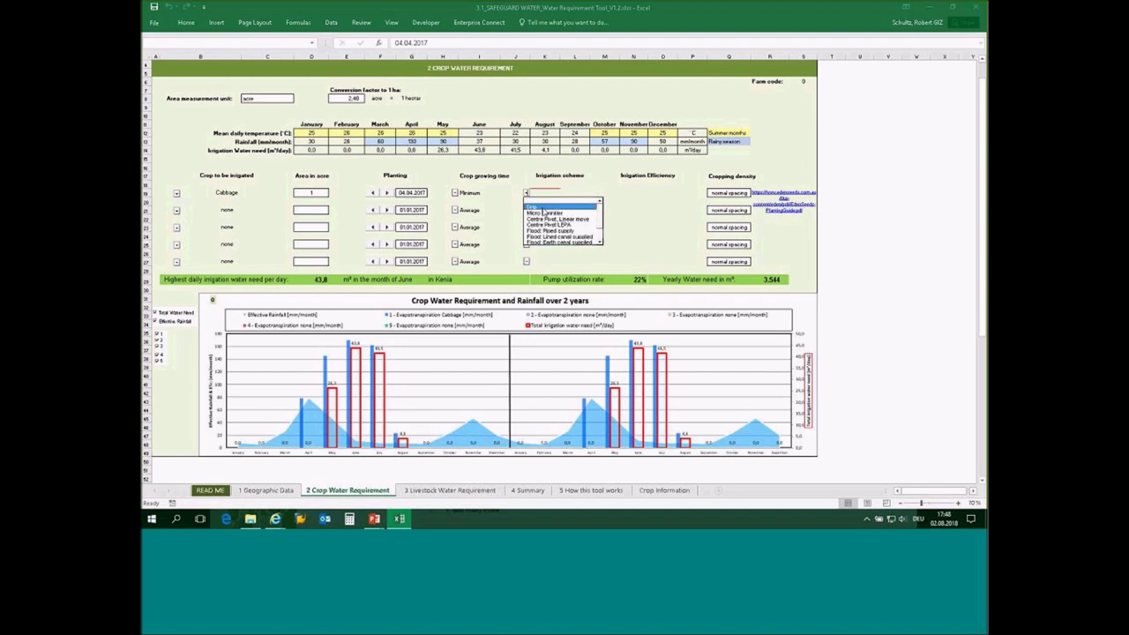
click(533, 207)
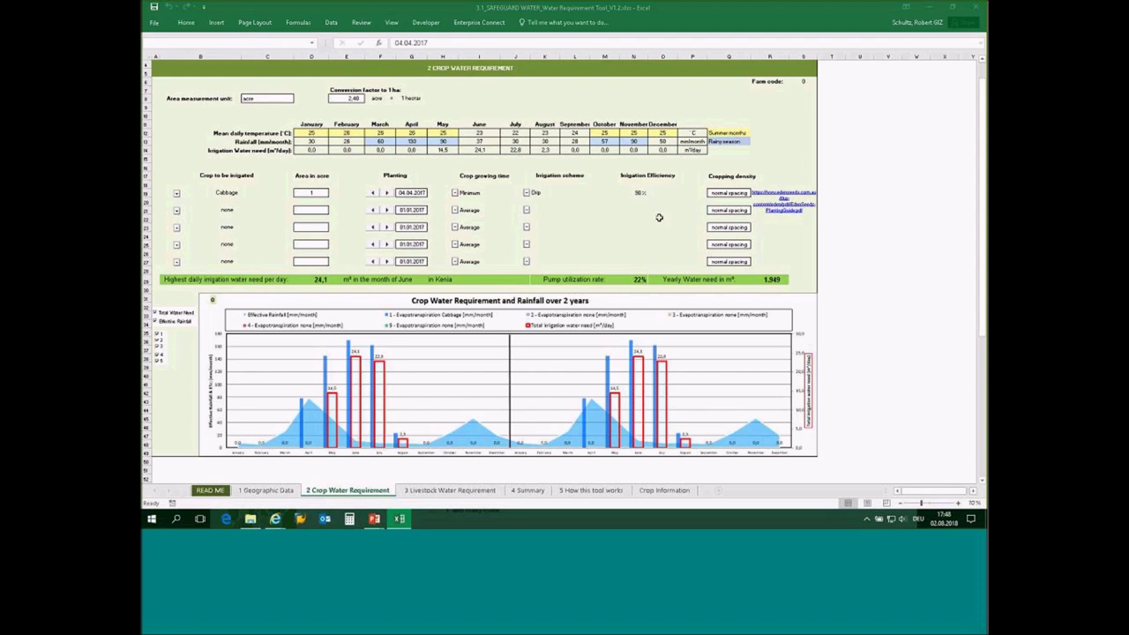
click(729, 194)
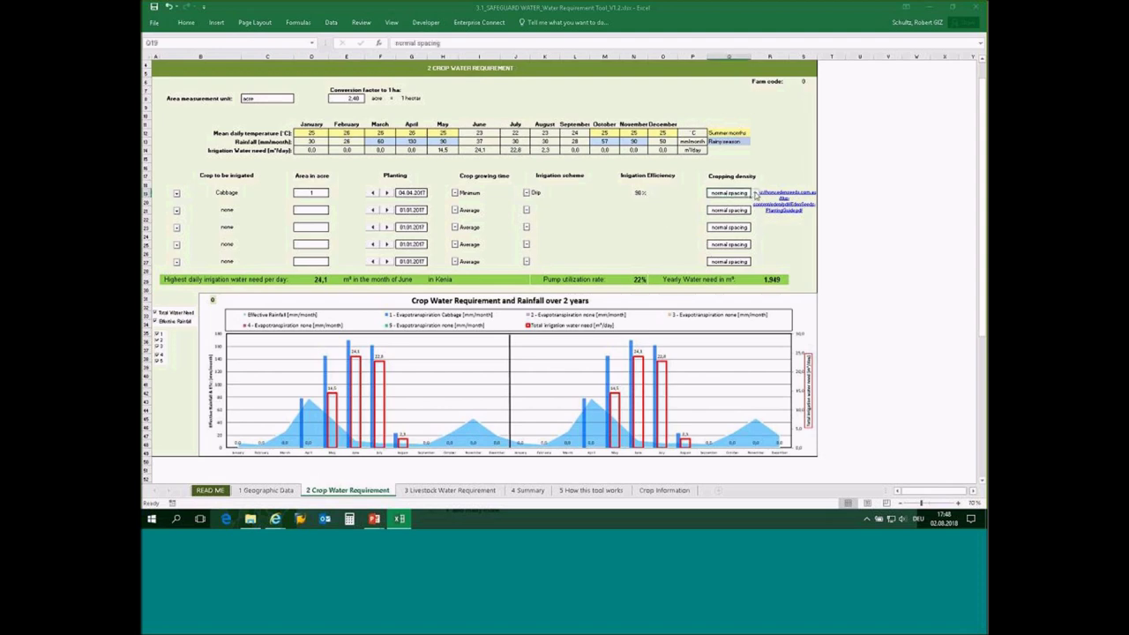
Zoom the sheet to 90% and review the cropping density options, keeping normal spacing
click(755, 194)
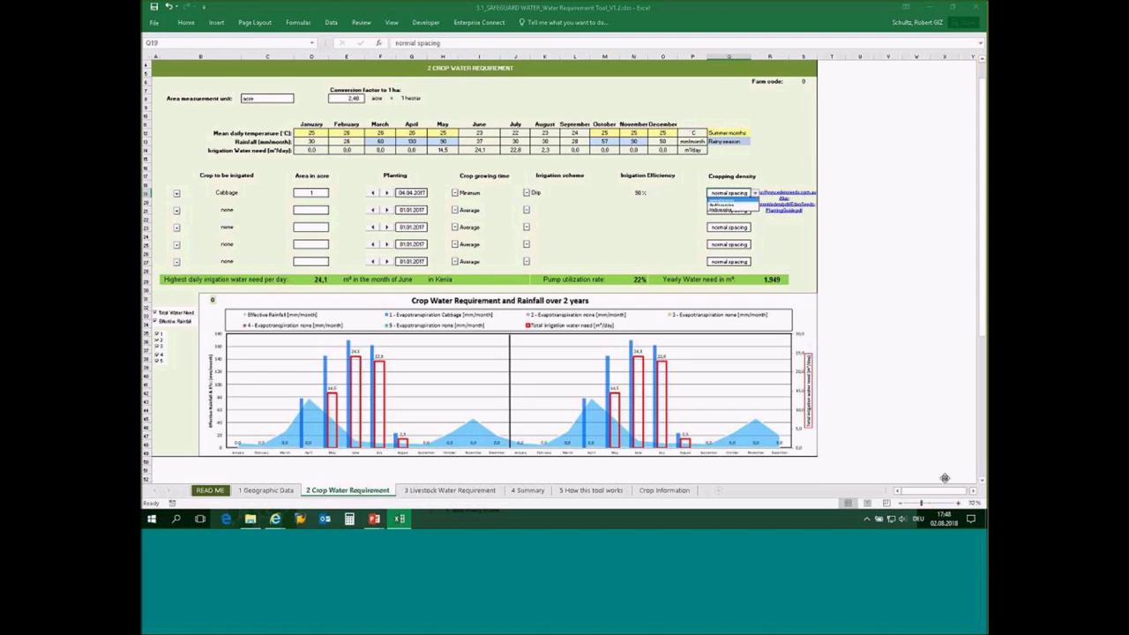
click(959, 503)
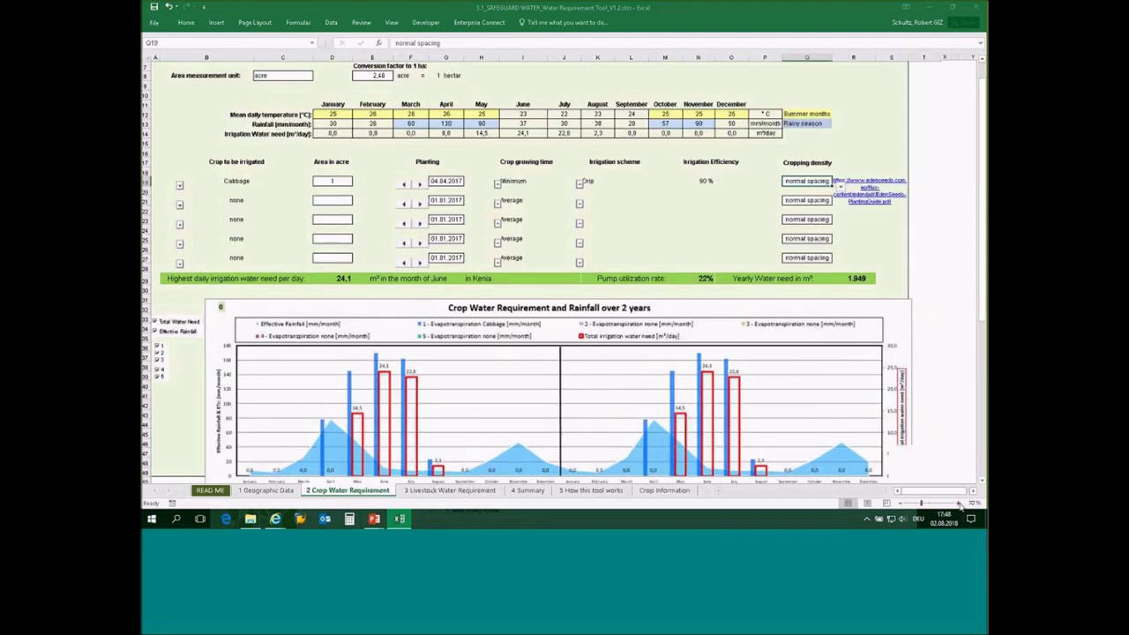
click(959, 503)
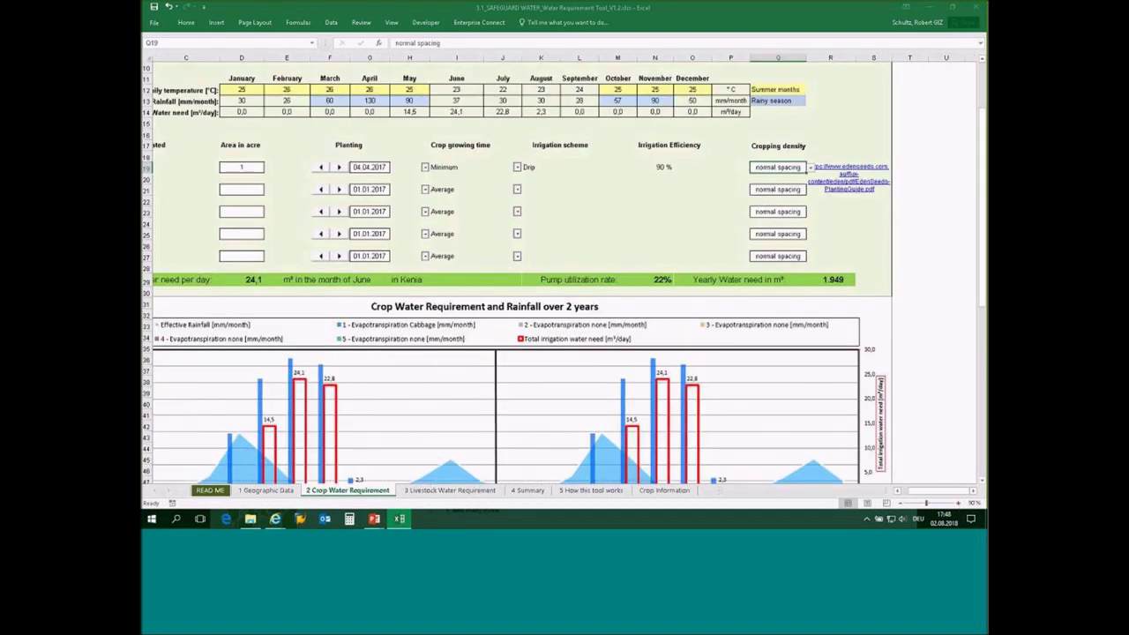
click(810, 168)
click(813, 175)
click(913, 497)
drag(902, 496, 900, 496)
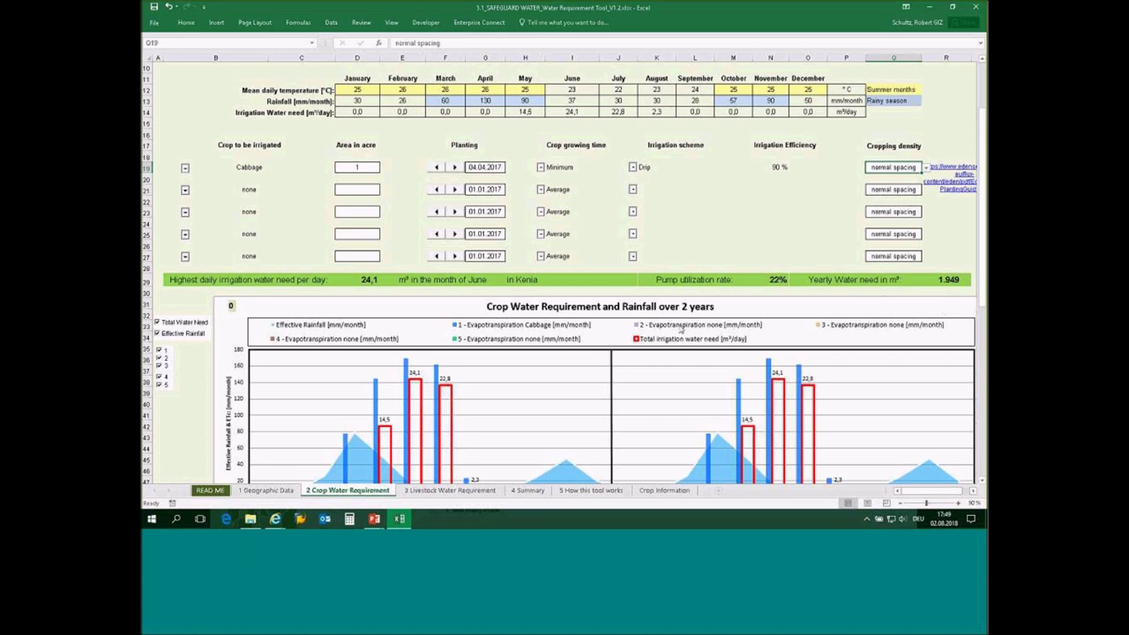
scroll(653, 328, down, 1)
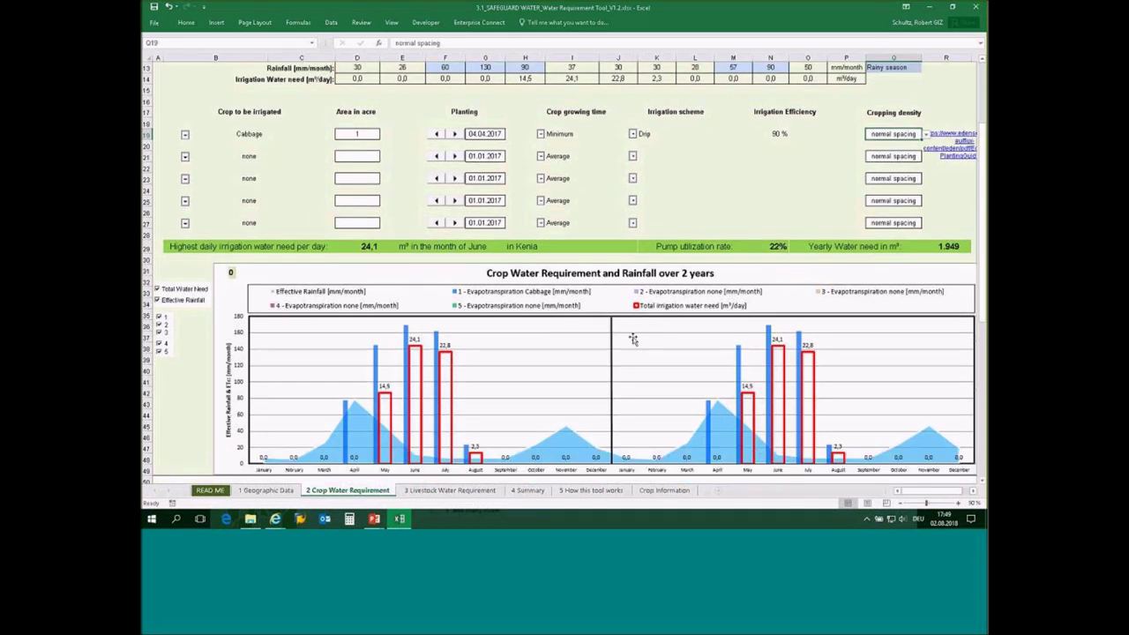
click(437, 134)
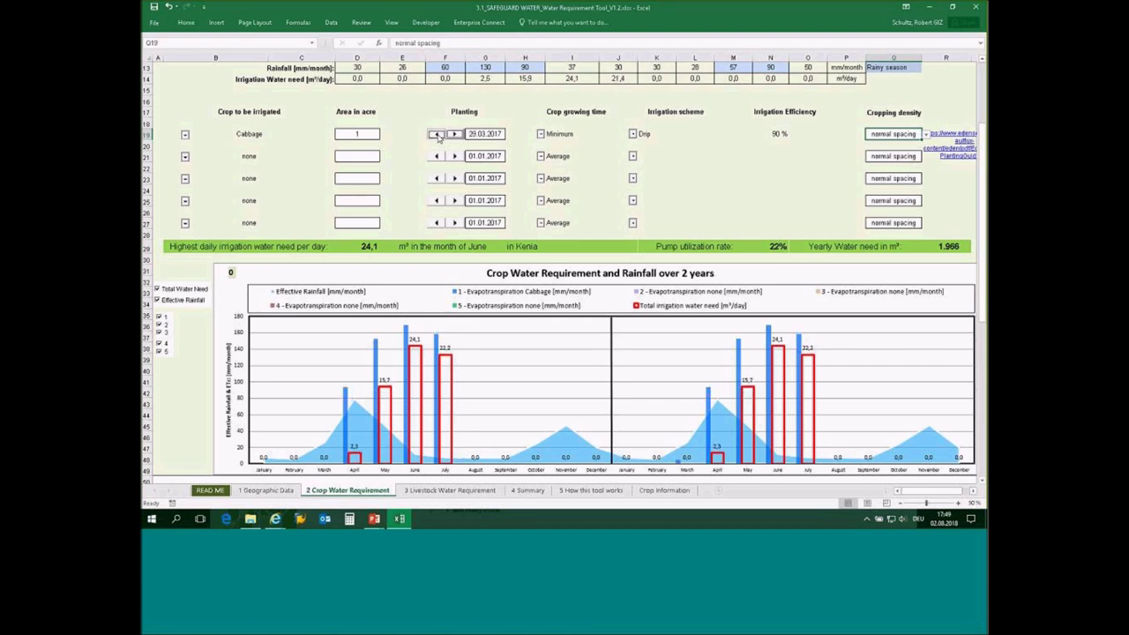
Step the cabbage planting date back from 04.04.2017 to 16.02.2017
click(437, 134)
click(436, 134)
click(437, 134)
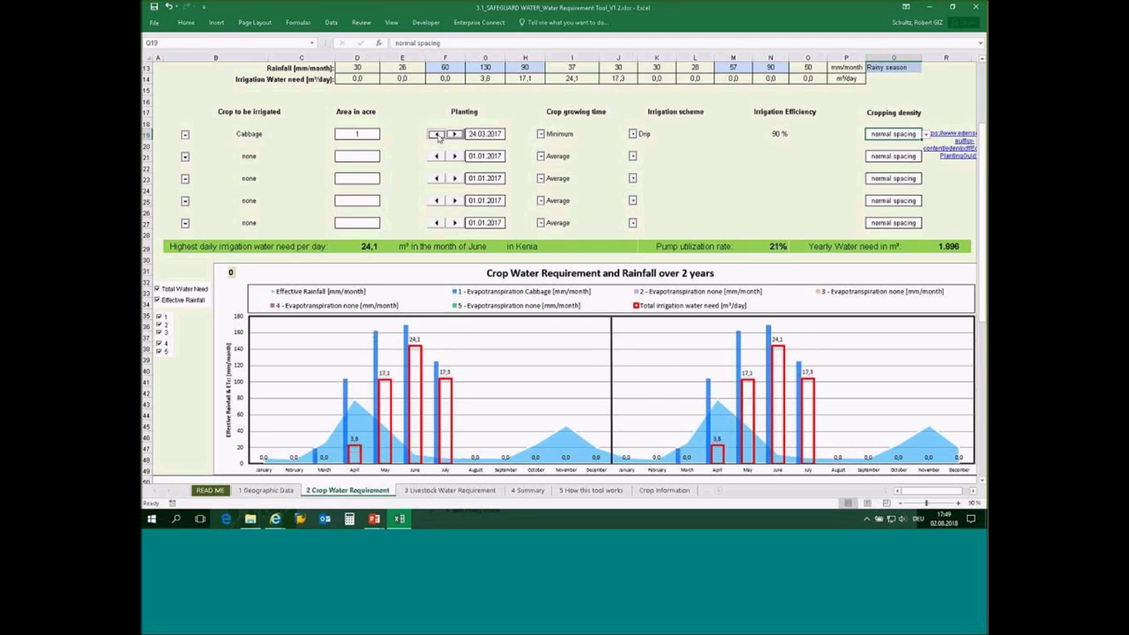
click(436, 134)
click(436, 135)
click(437, 134)
click(437, 134)
click(437, 134)
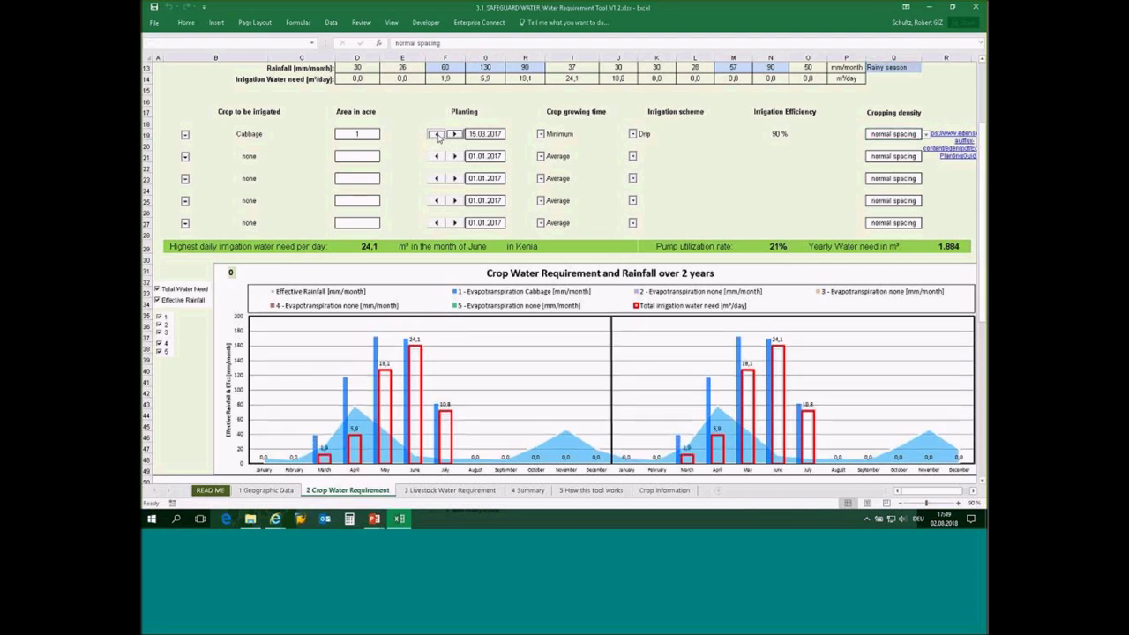
click(437, 134)
click(437, 135)
click(436, 134)
click(437, 134)
click(436, 134)
click(436, 134)
click(437, 134)
click(437, 134)
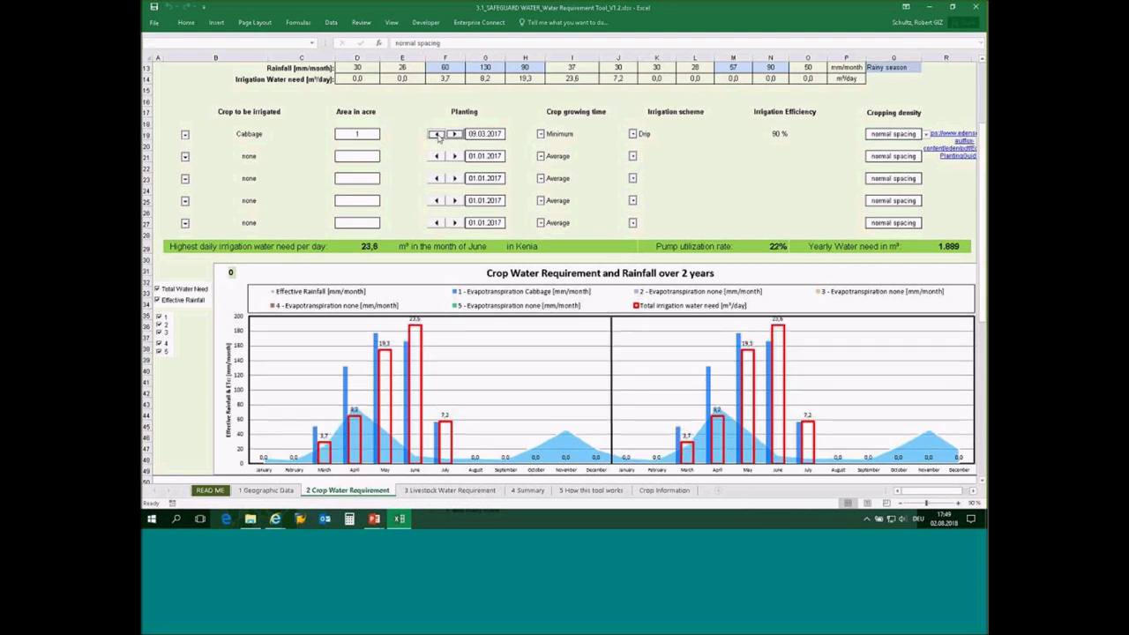
click(437, 135)
click(436, 134)
click(437, 135)
click(437, 134)
click(437, 134)
click(437, 134)
click(437, 134)
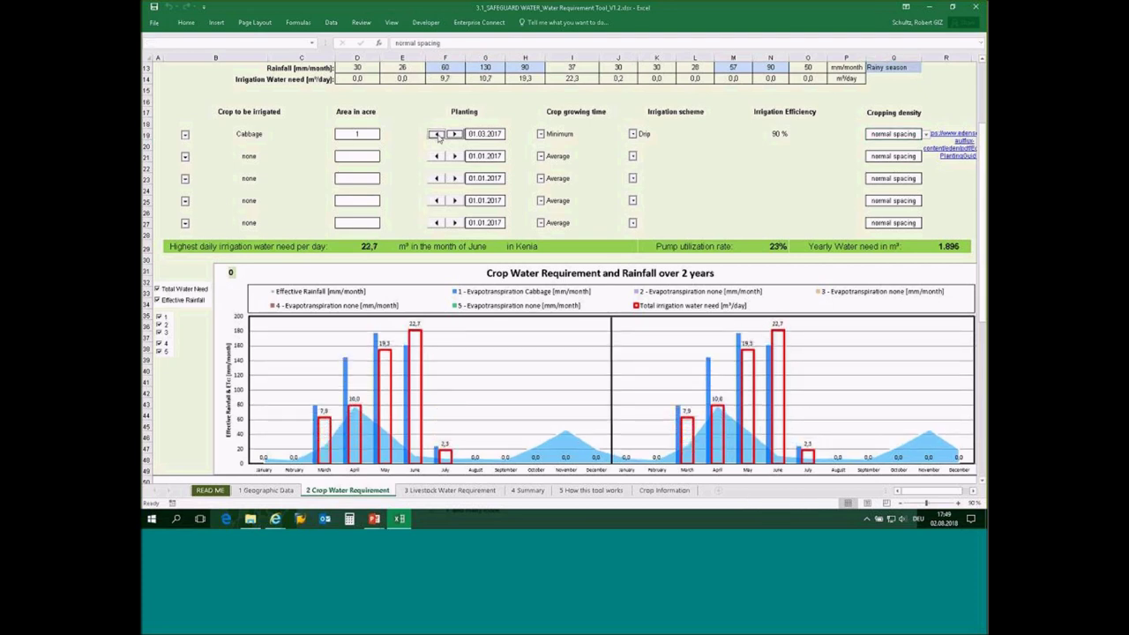
click(437, 134)
click(436, 134)
click(437, 134)
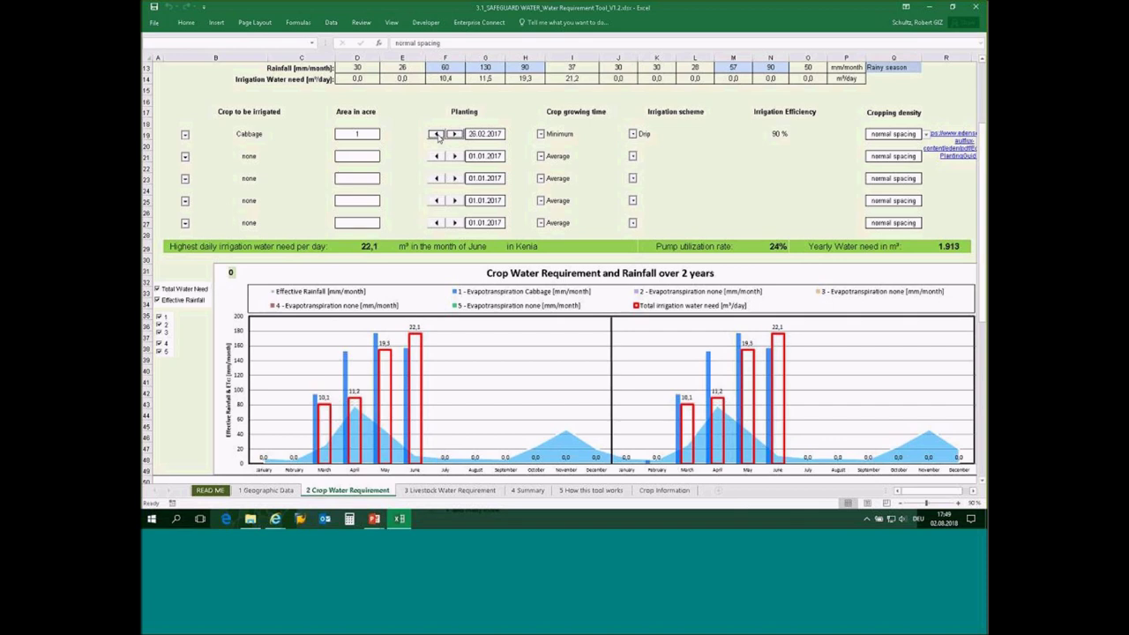
click(437, 134)
click(437, 134)
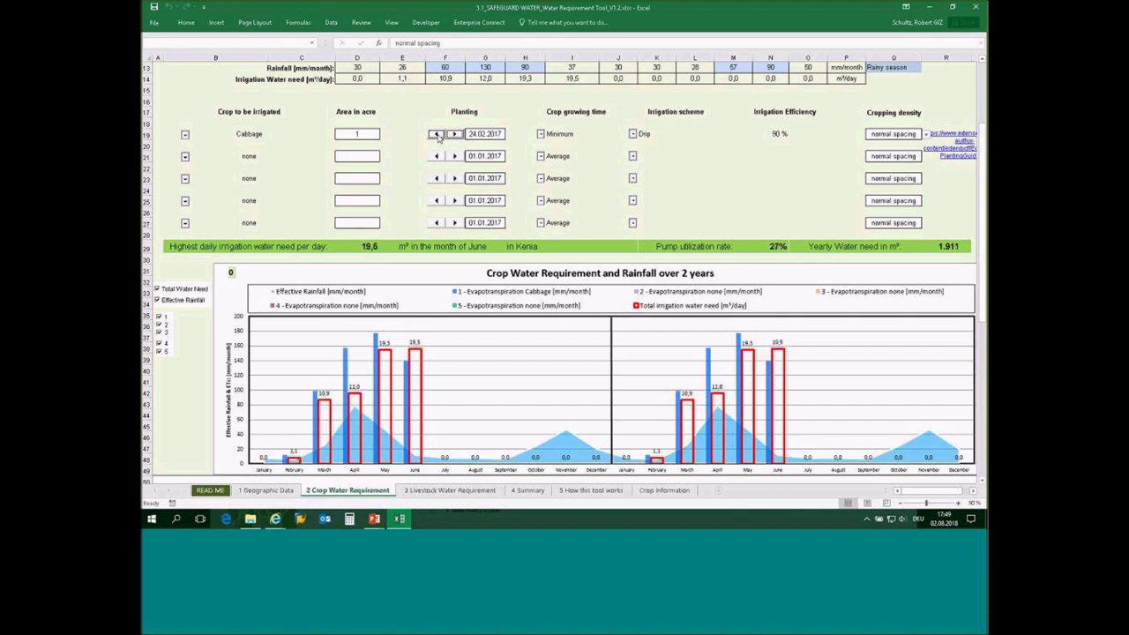
click(437, 134)
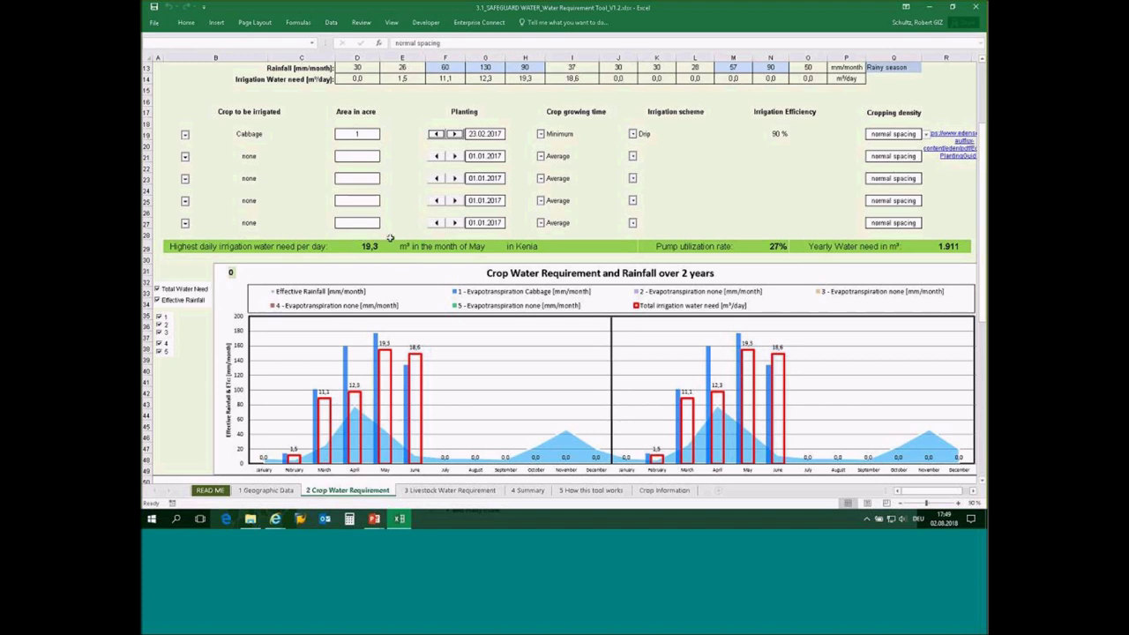
click(436, 134)
click(436, 134)
click(436, 134)
click(436, 134)
click(435, 134)
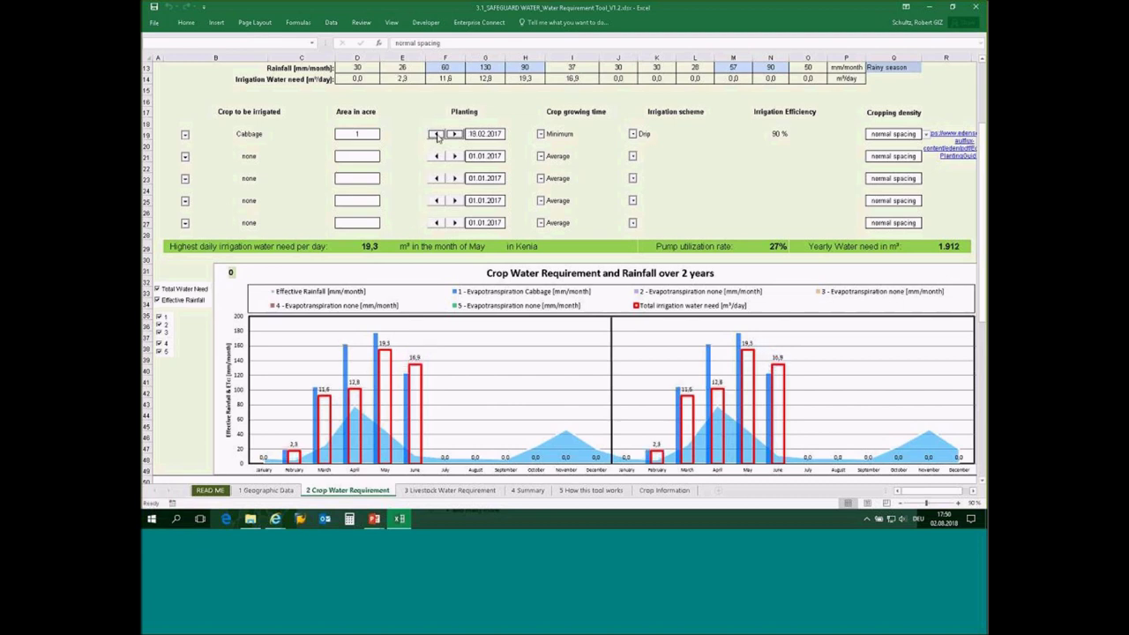
click(436, 134)
click(436, 134)
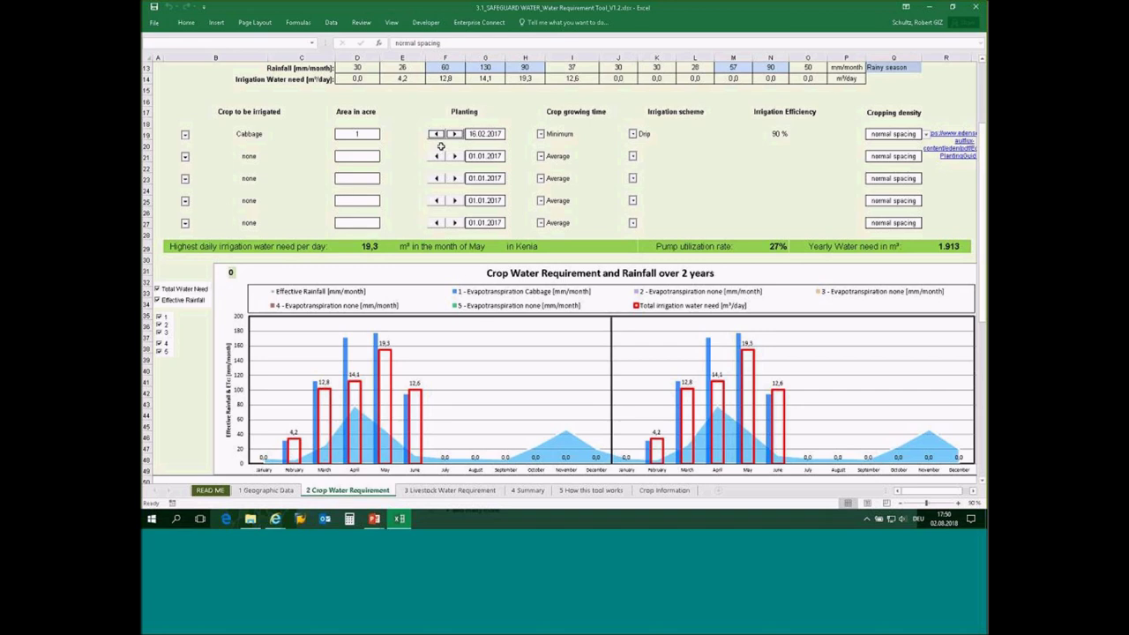
Set the cabbage irrigation scheme to Micro Sprinkler at 80 % efficiency
click(632, 134)
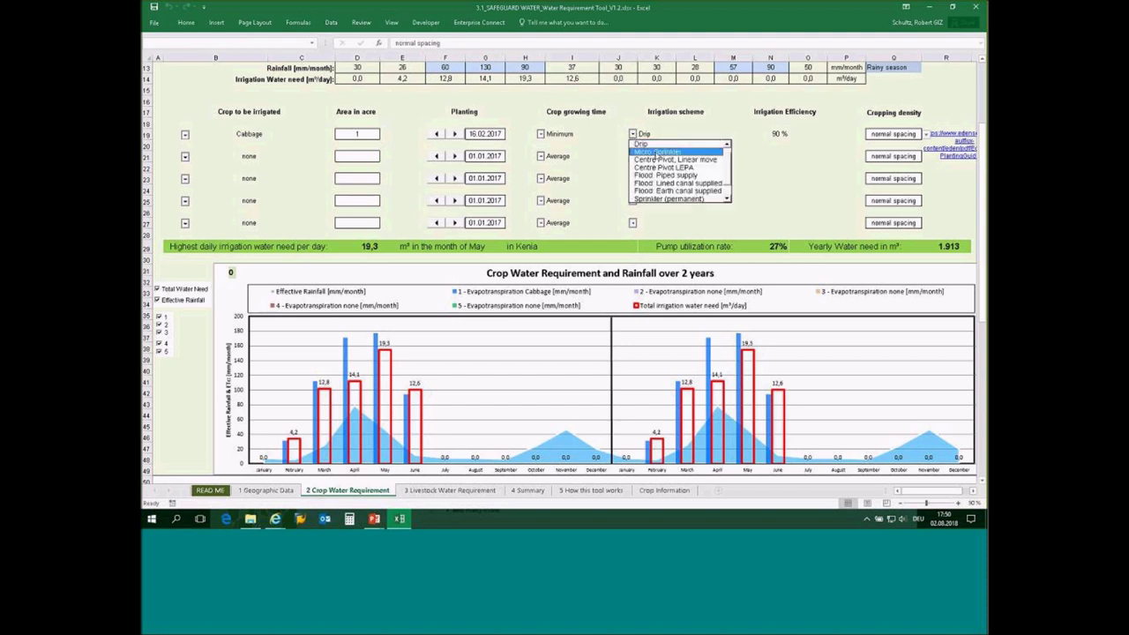
click(658, 152)
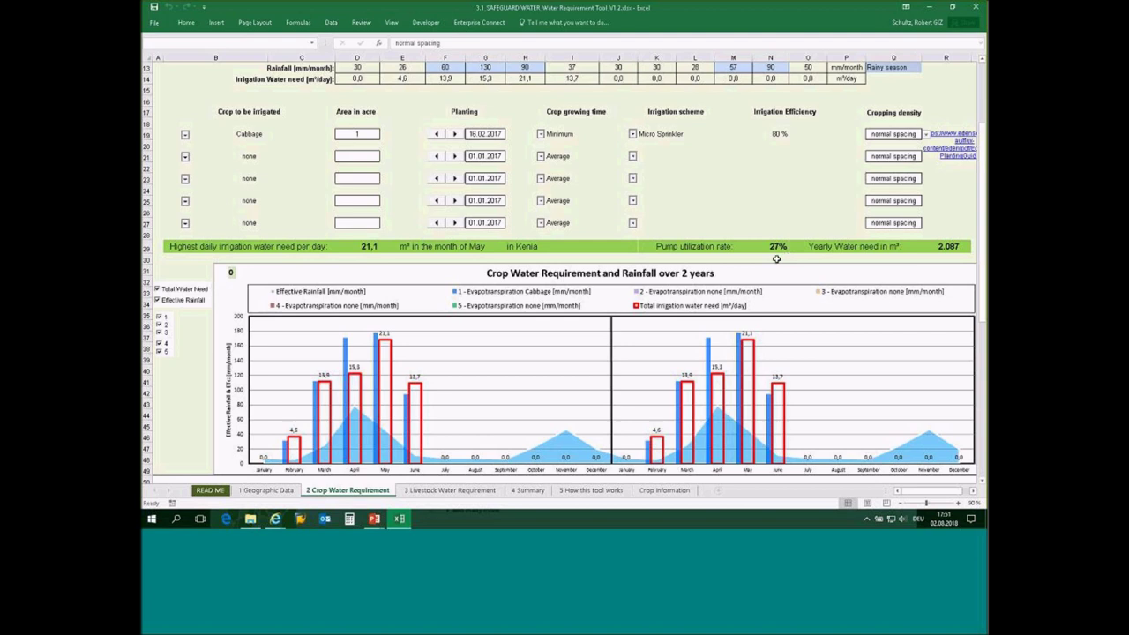
Add Bean/green as the second irrigated crop with an area of 1 acre
click(185, 156)
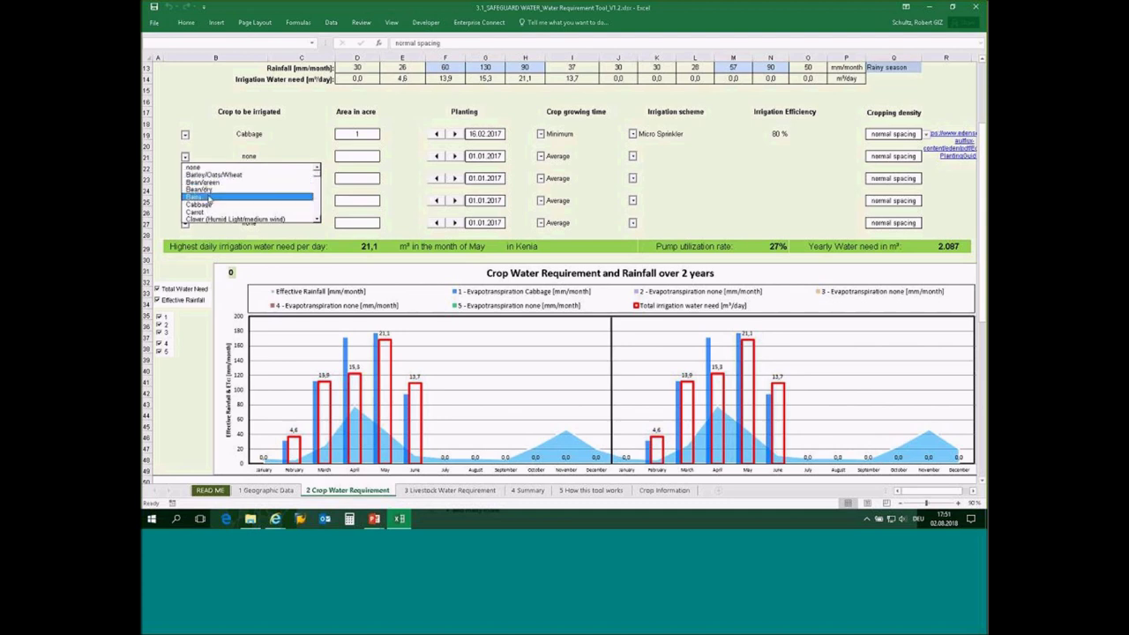
click(211, 183)
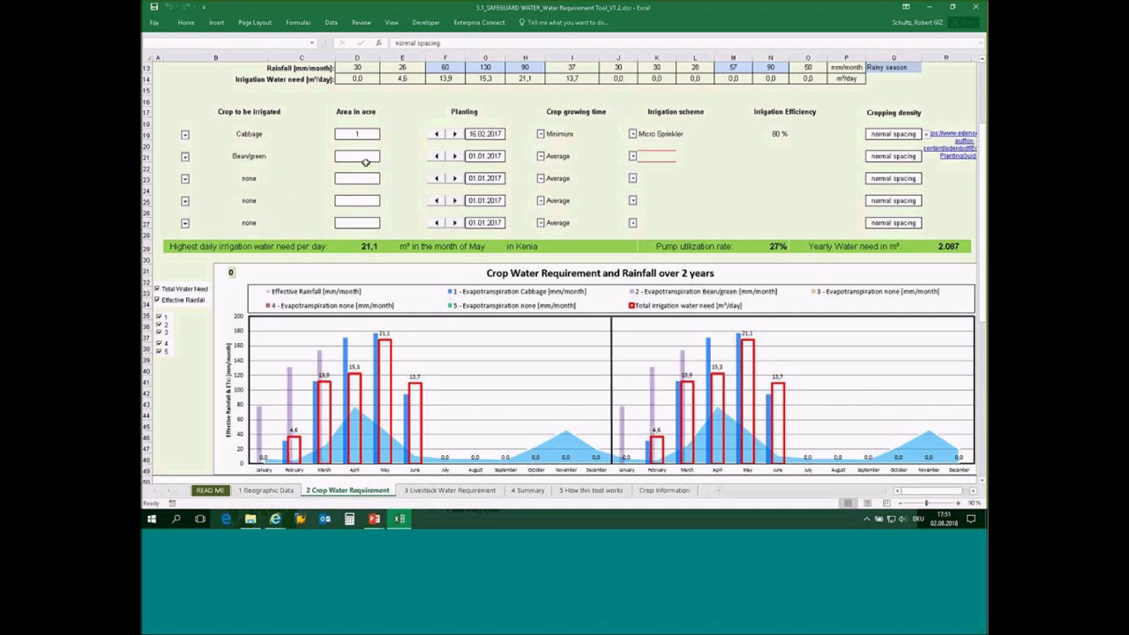
click(368, 157)
text(1)
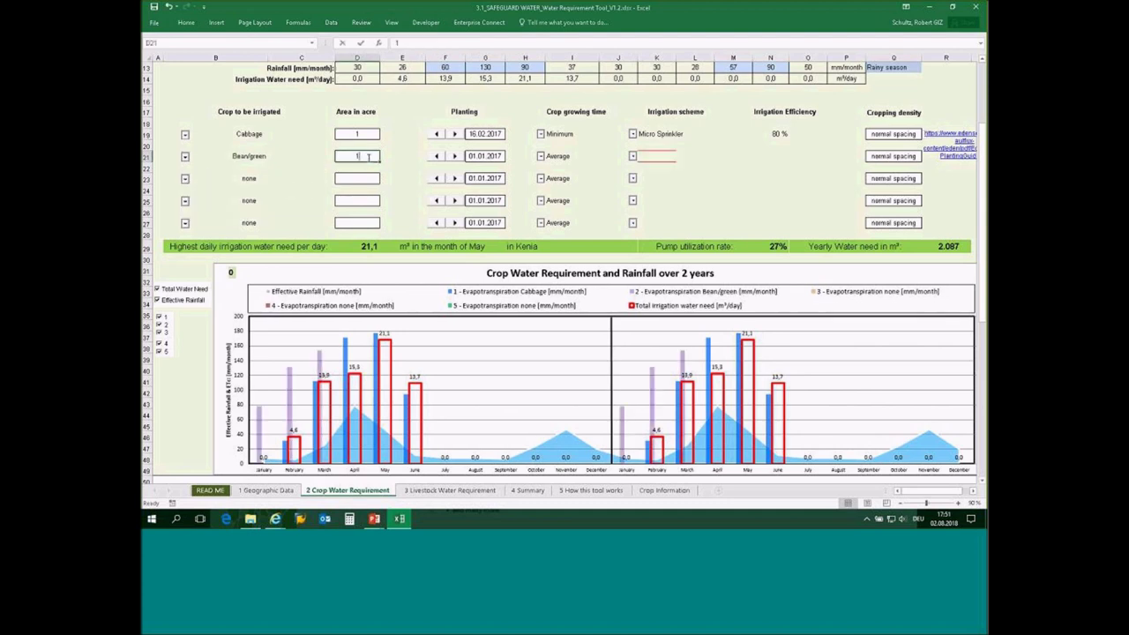
key(Return)
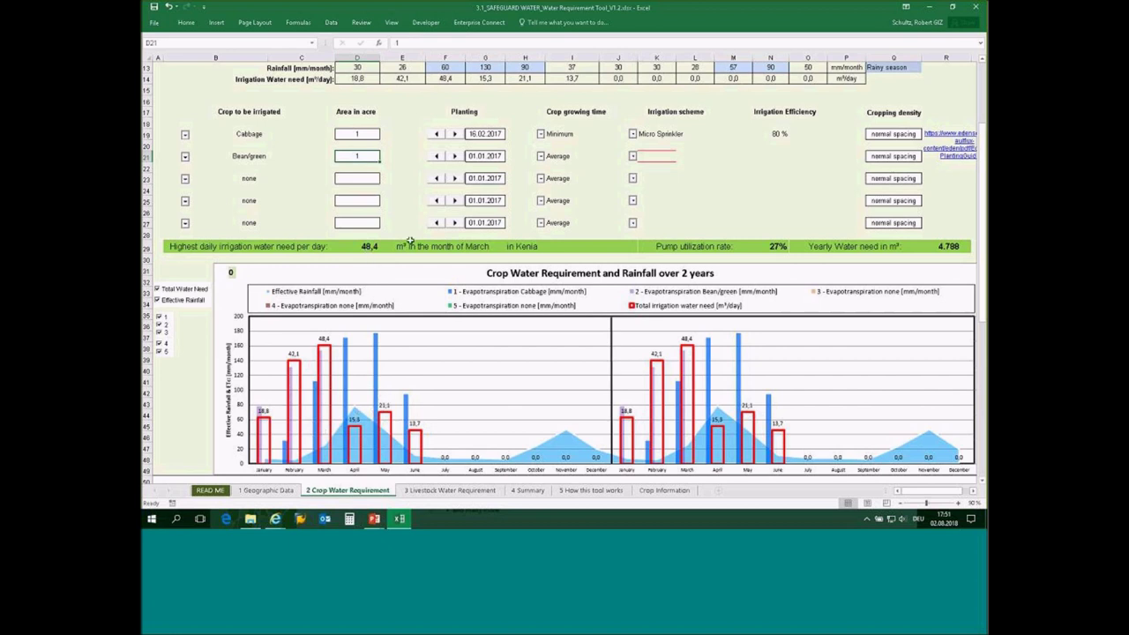
Change the Bean/green planting date to June, then advance it to 09.06.2017
click(477, 157)
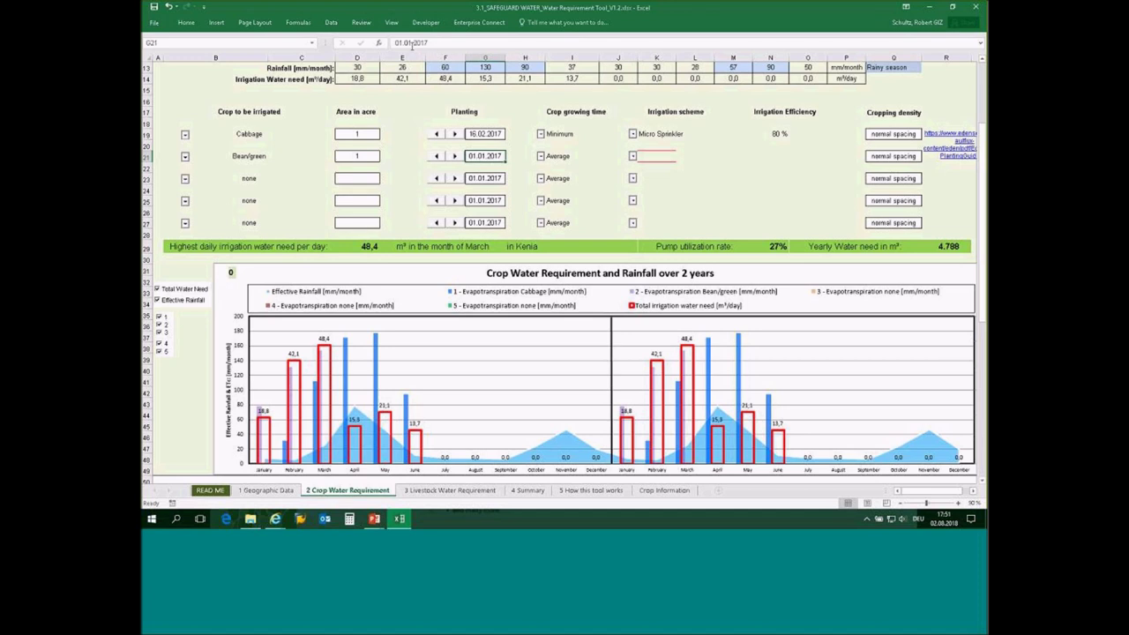
double_click(476, 156)
key(BackSpace)
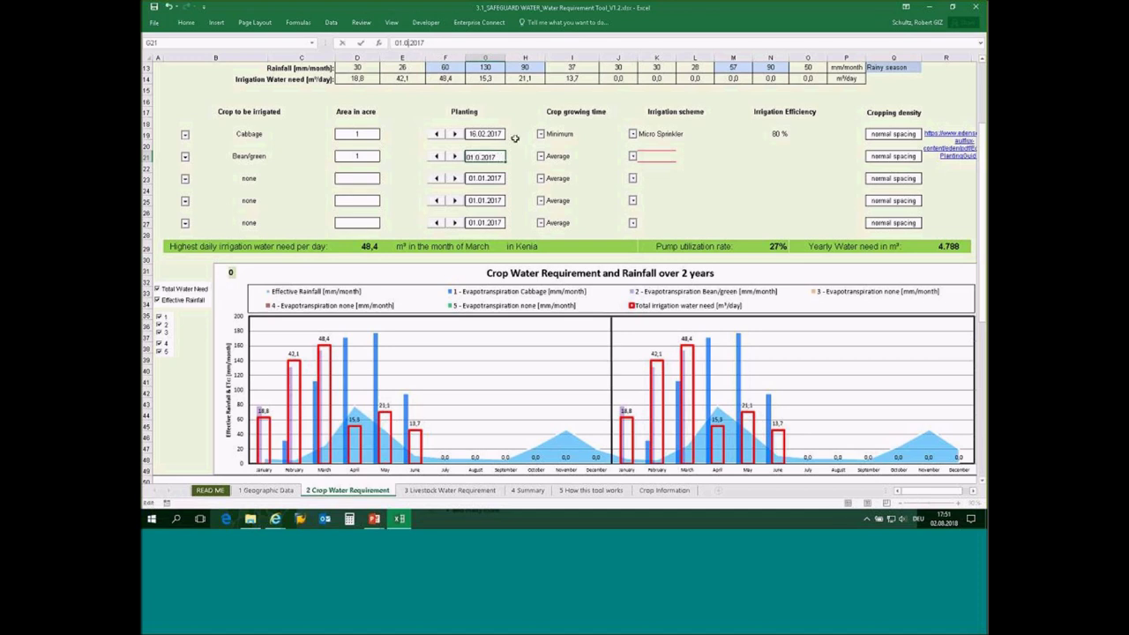
text(6)
key(Return)
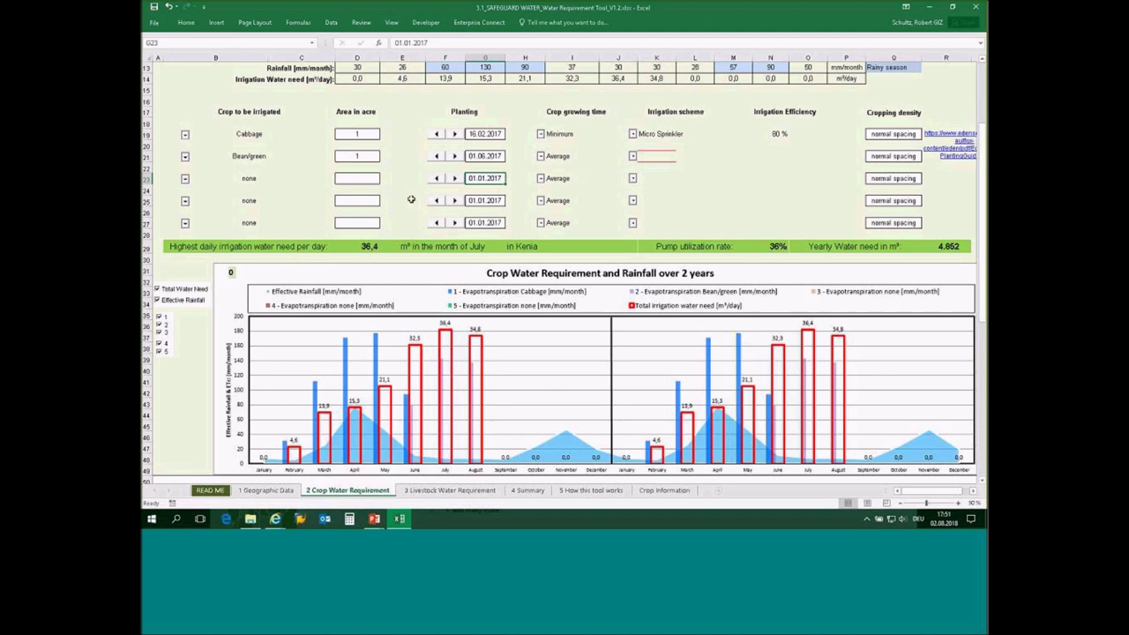
click(456, 157)
click(456, 156)
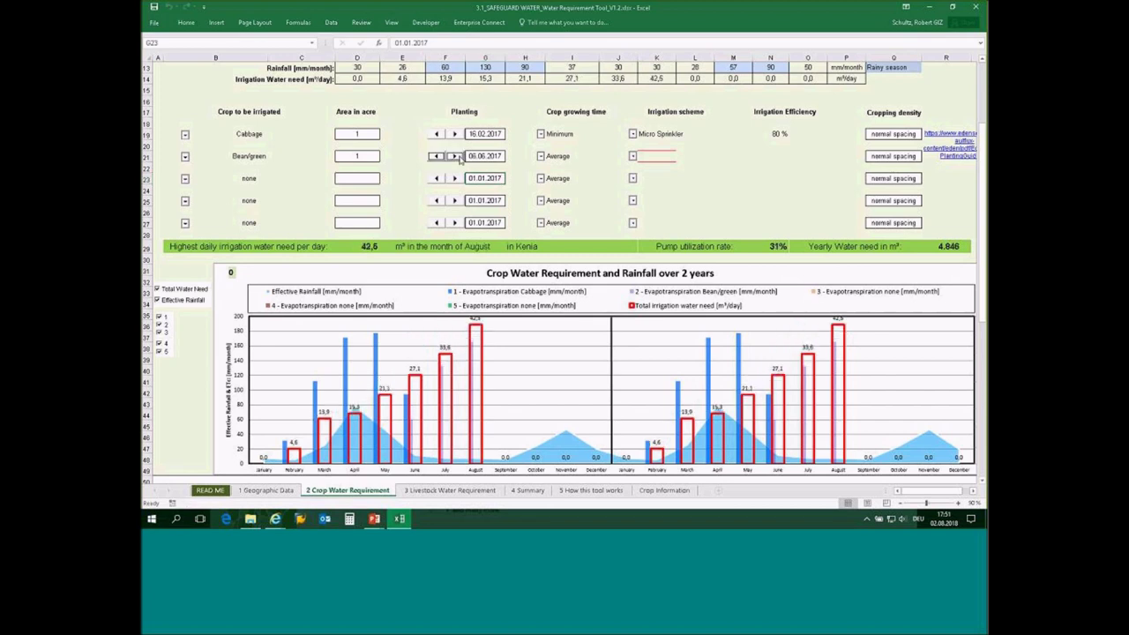
click(455, 156)
click(456, 134)
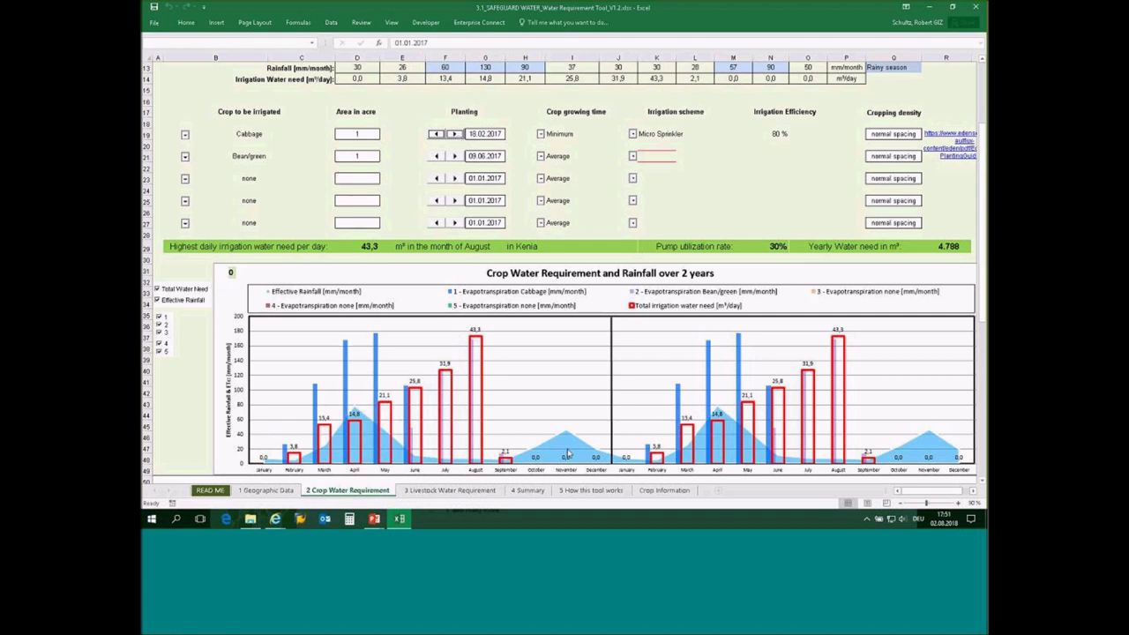
Show the 3 Livestock Water Requirement sheet zoomed out to its monthly table and chart
click(459, 492)
scroll(472, 422, down, 2)
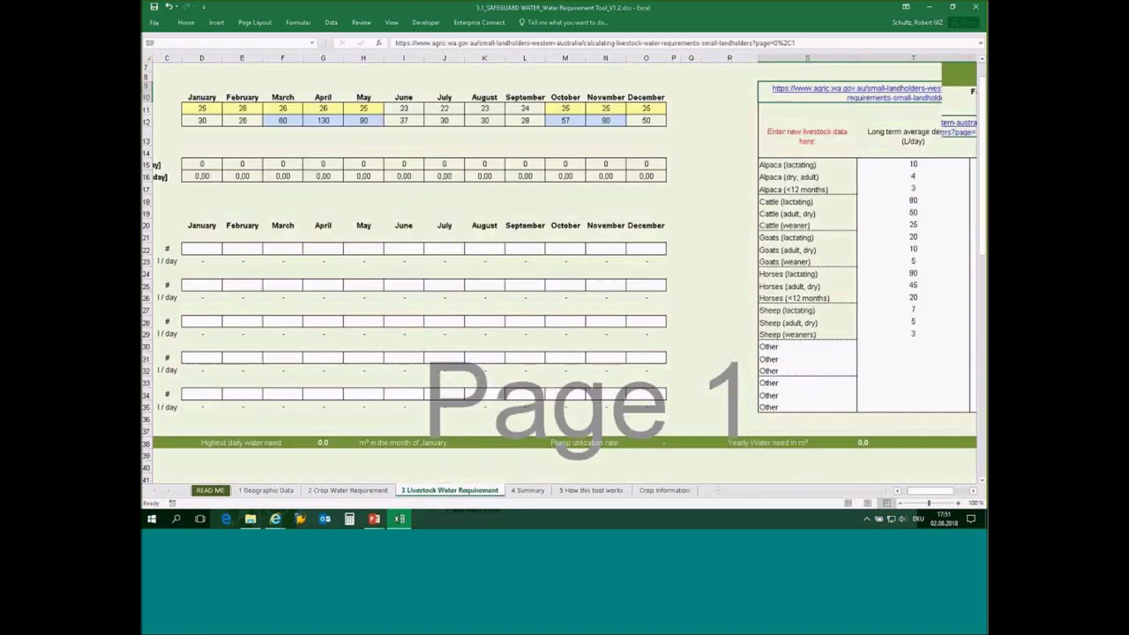
scroll(472, 425, down, 2)
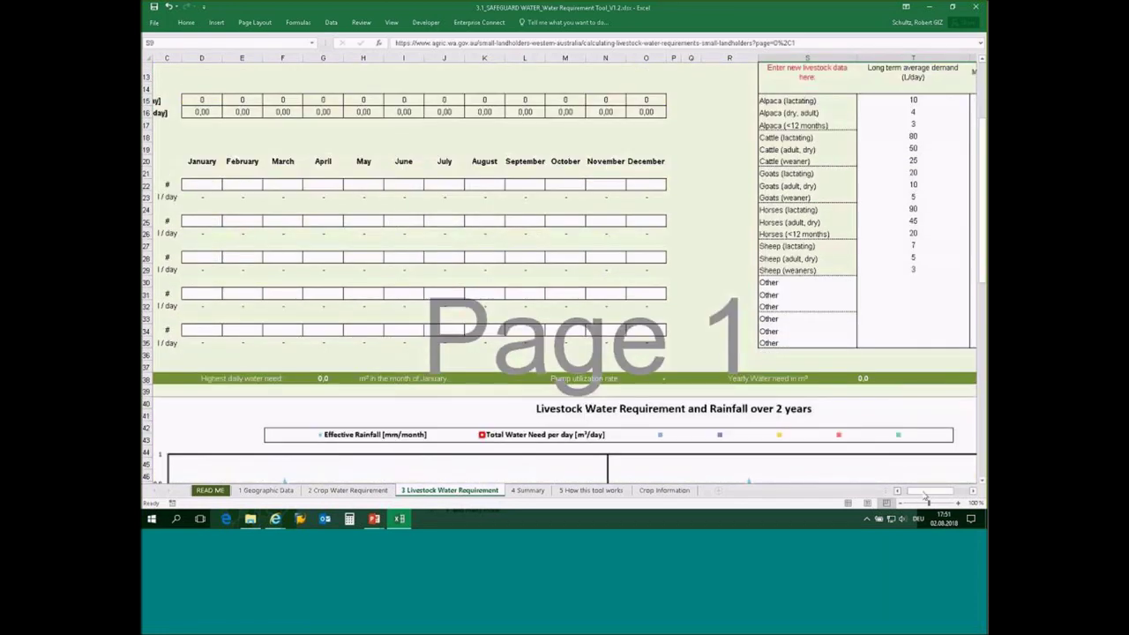
drag(927, 498, 913, 498)
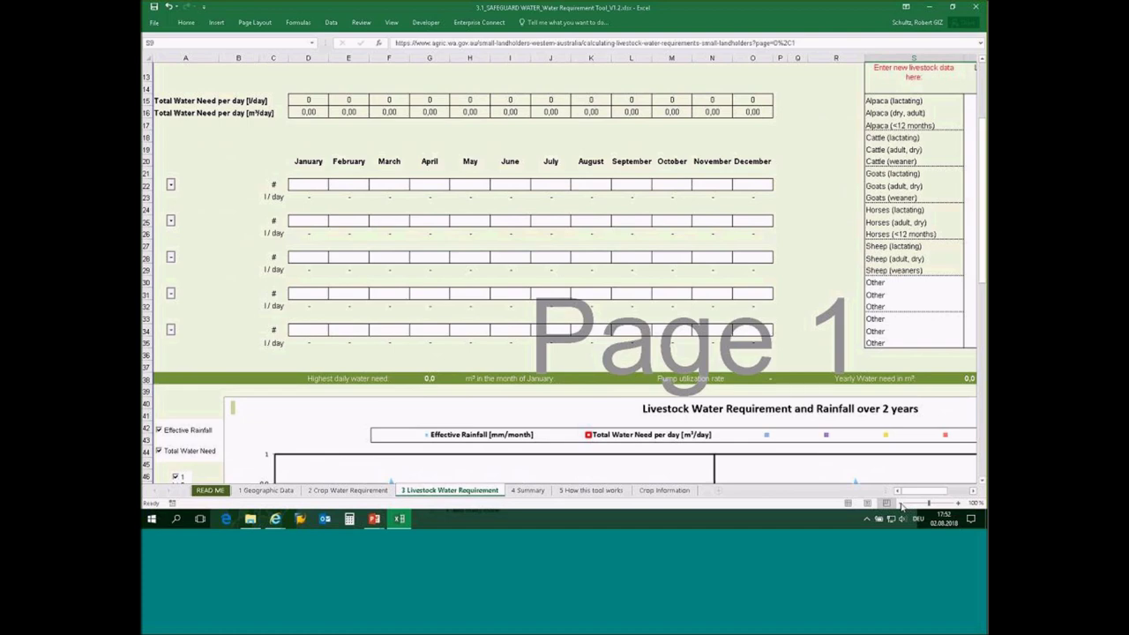
click(900, 503)
scroll(715, 459, down, 5)
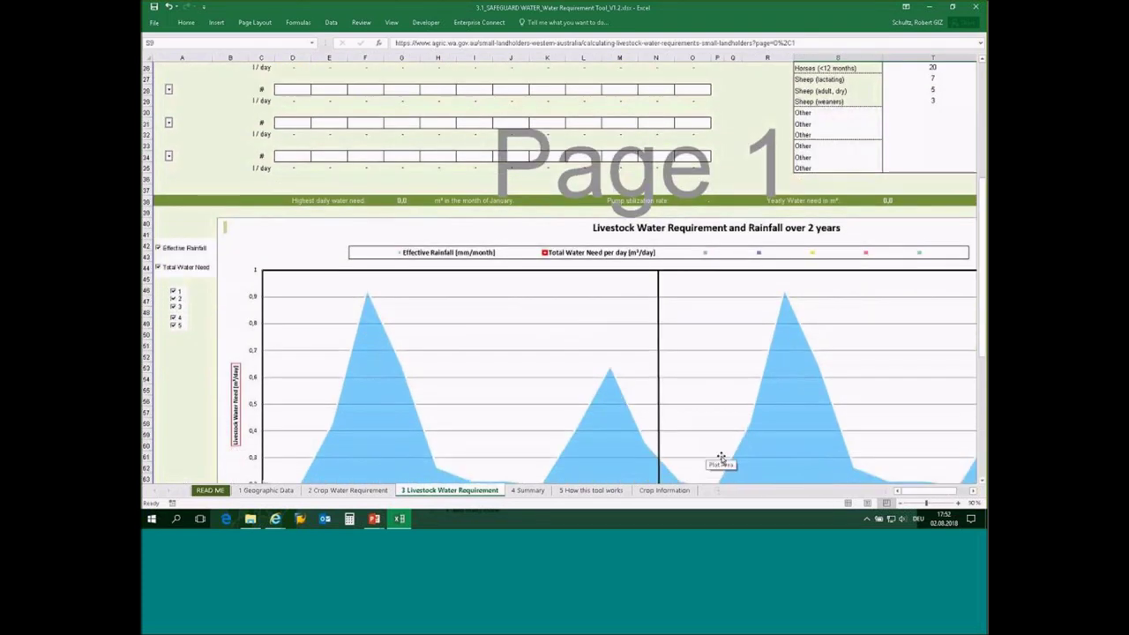
click(900, 503)
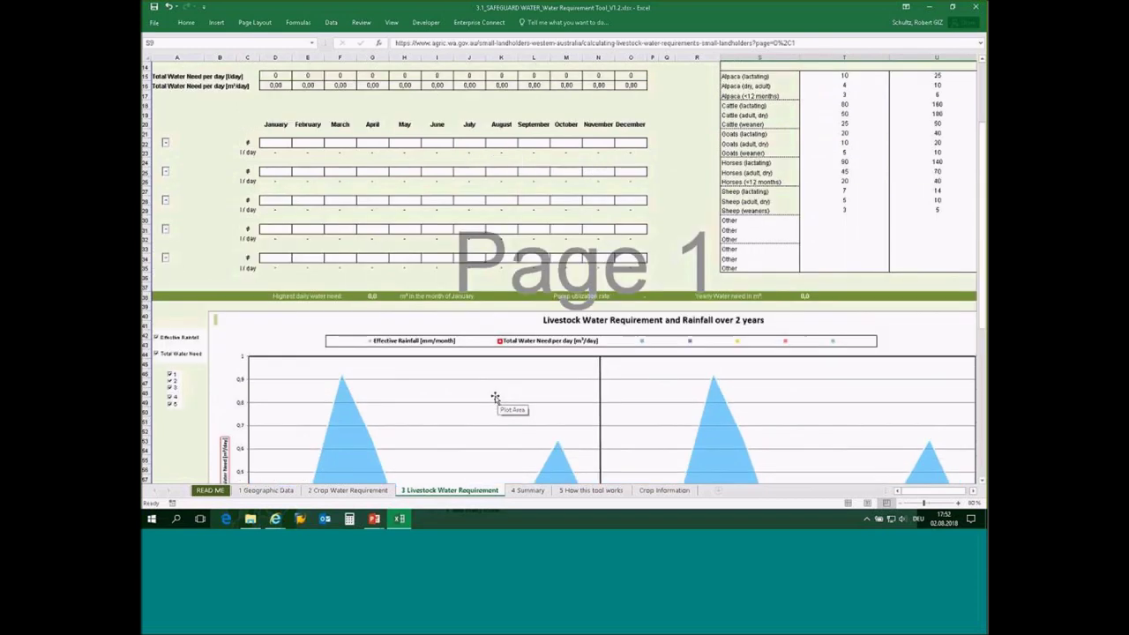
scroll(494, 397, up, 3)
Scroll the 4 Summary sheet down to the Total Annual Water Requirements bar chart
click(528, 490)
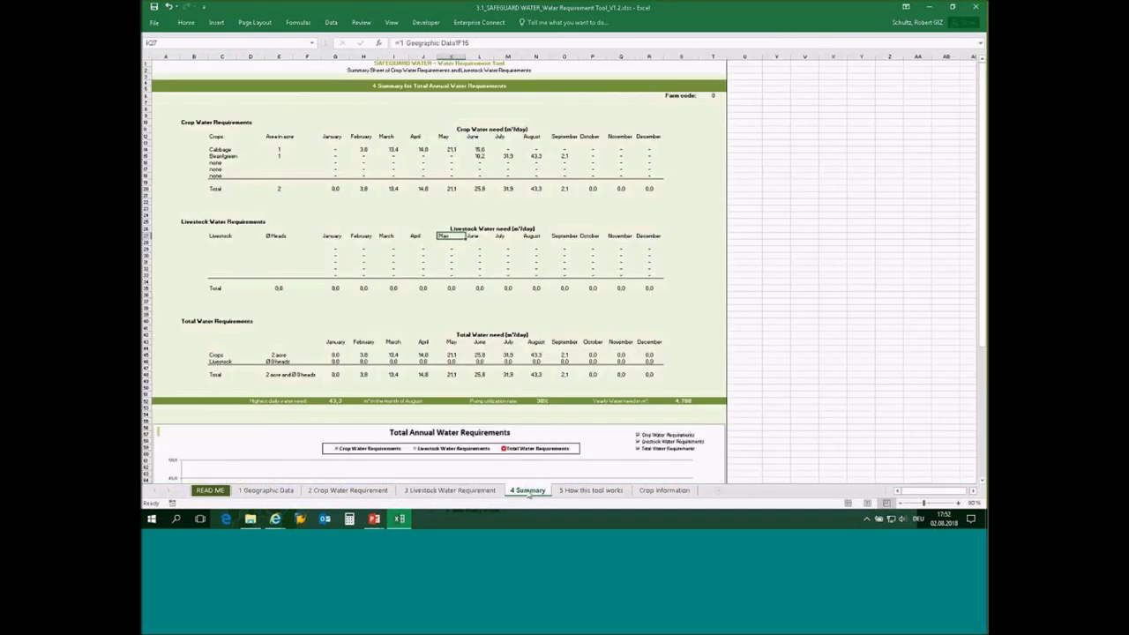
scroll(532, 438, down, 2)
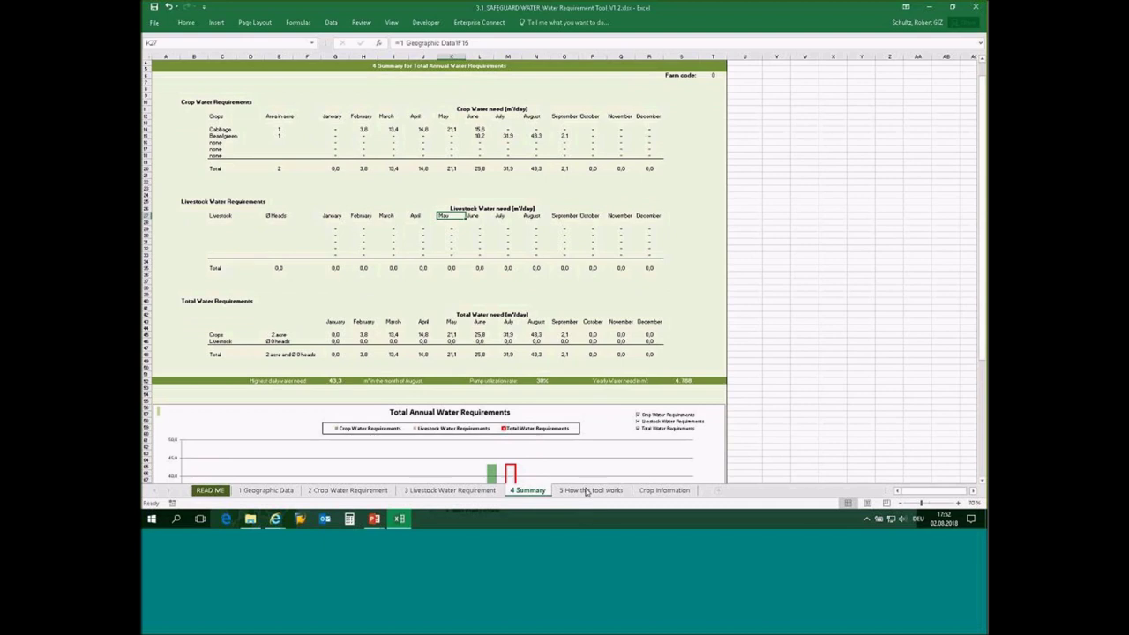
scroll(582, 452, down, 2)
scroll(582, 452, down, 3)
scroll(583, 456, down, 3)
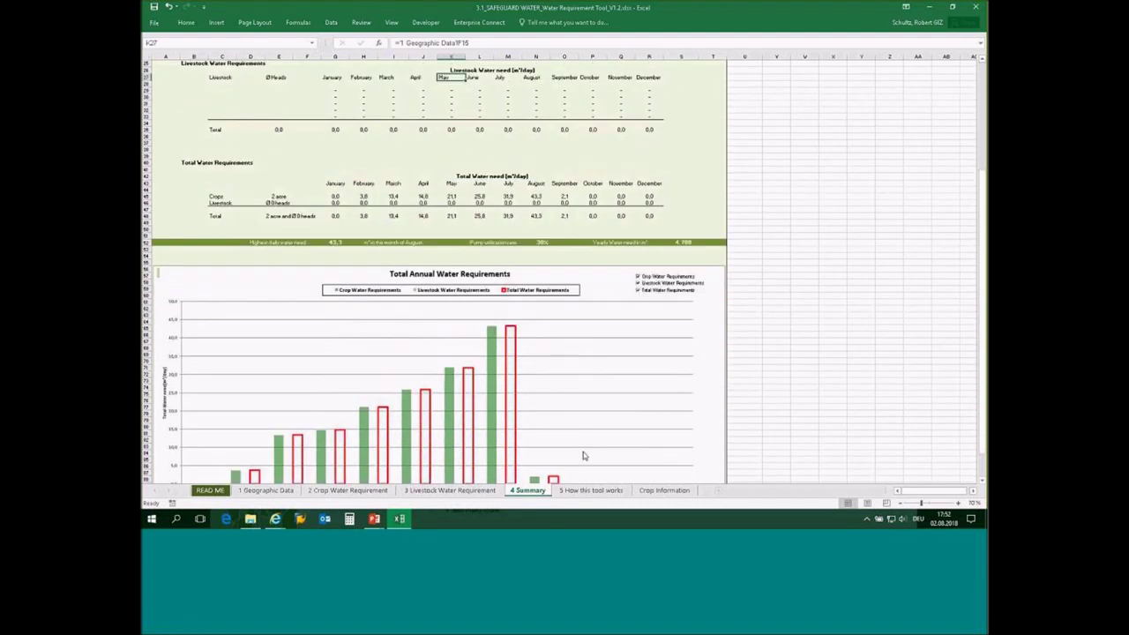
scroll(583, 456, down, 1)
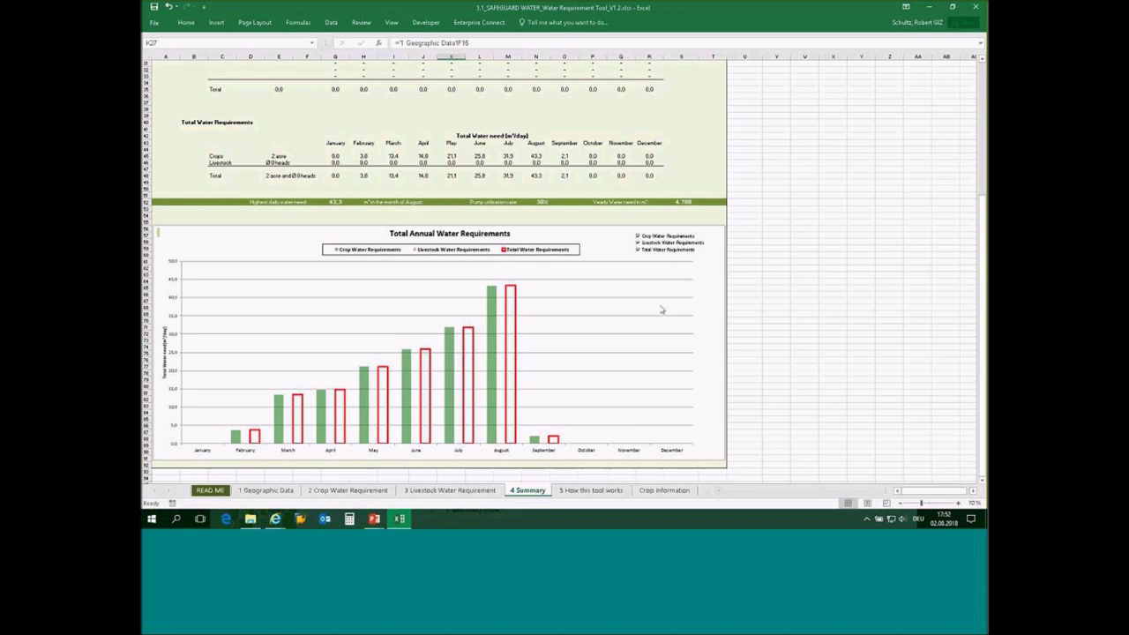
click(593, 490)
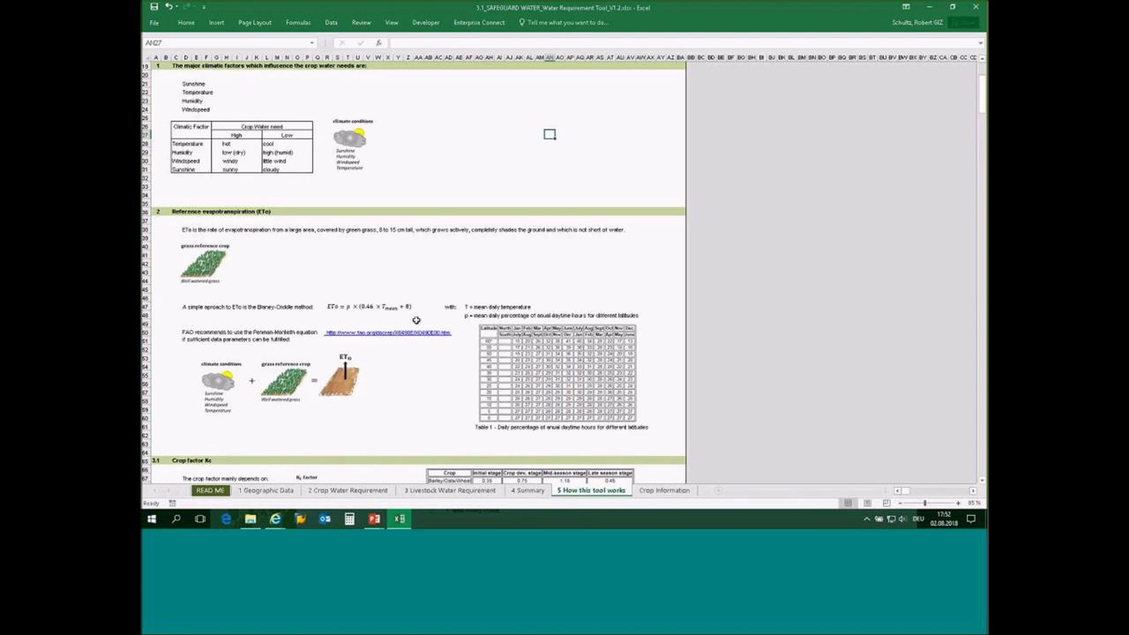
Scroll through the explanation of climatic factors, ETo and crop factor Kc
scroll(367, 273, up, 1)
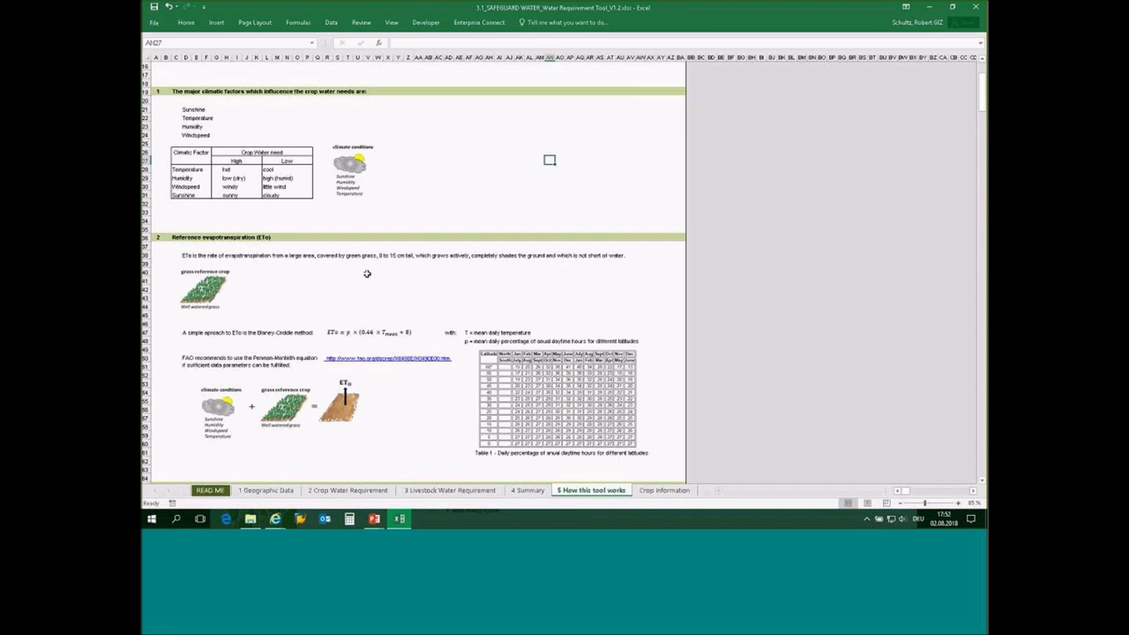
scroll(317, 284, down, 1)
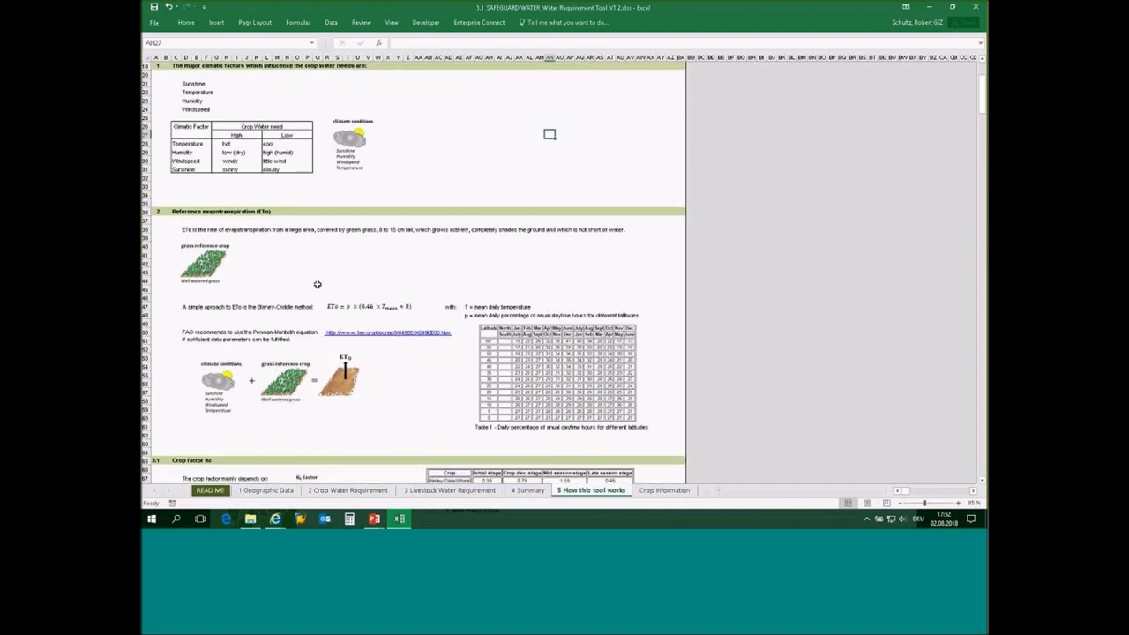
scroll(264, 311, down, 1)
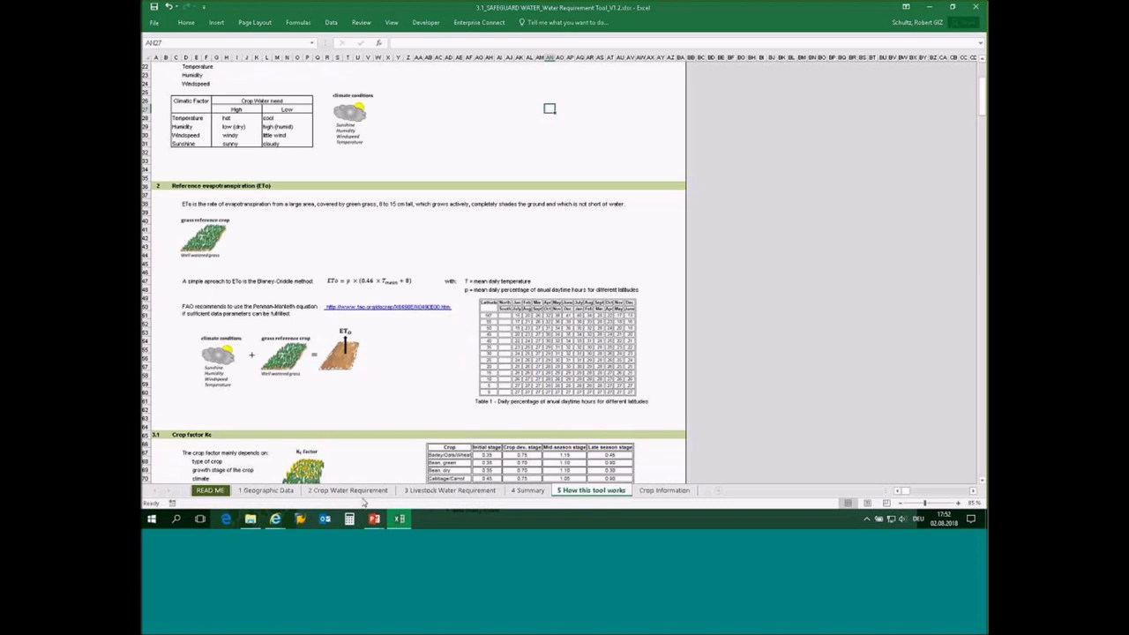
Review the zoomed-out 2 Crop Water Requirement sheet, then minimize the Excel workbook
click(363, 490)
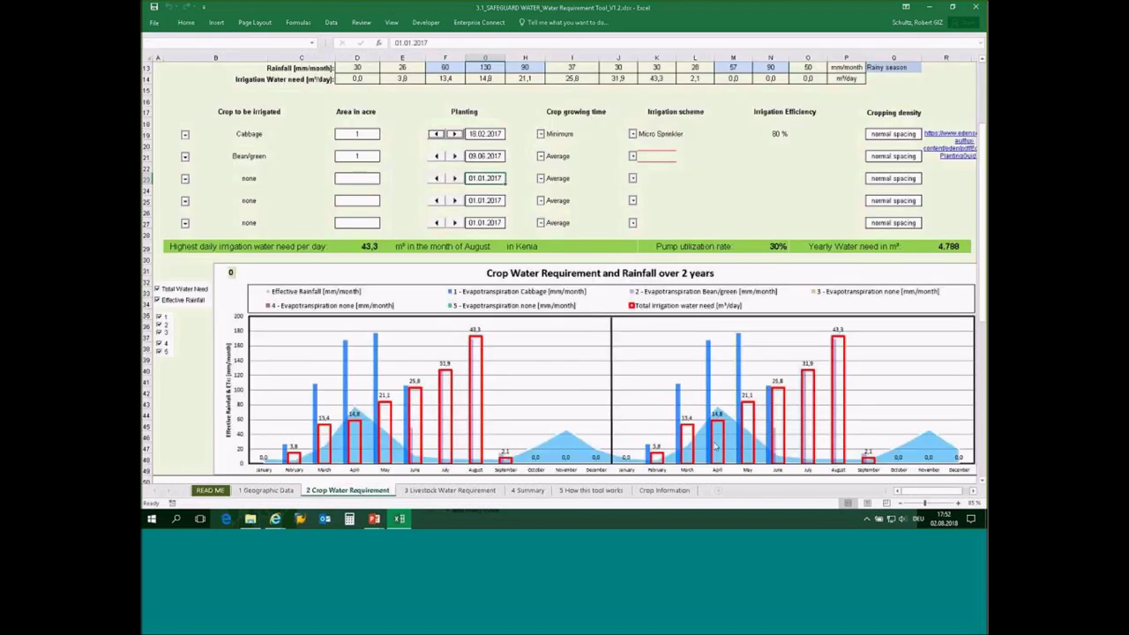
click(901, 503)
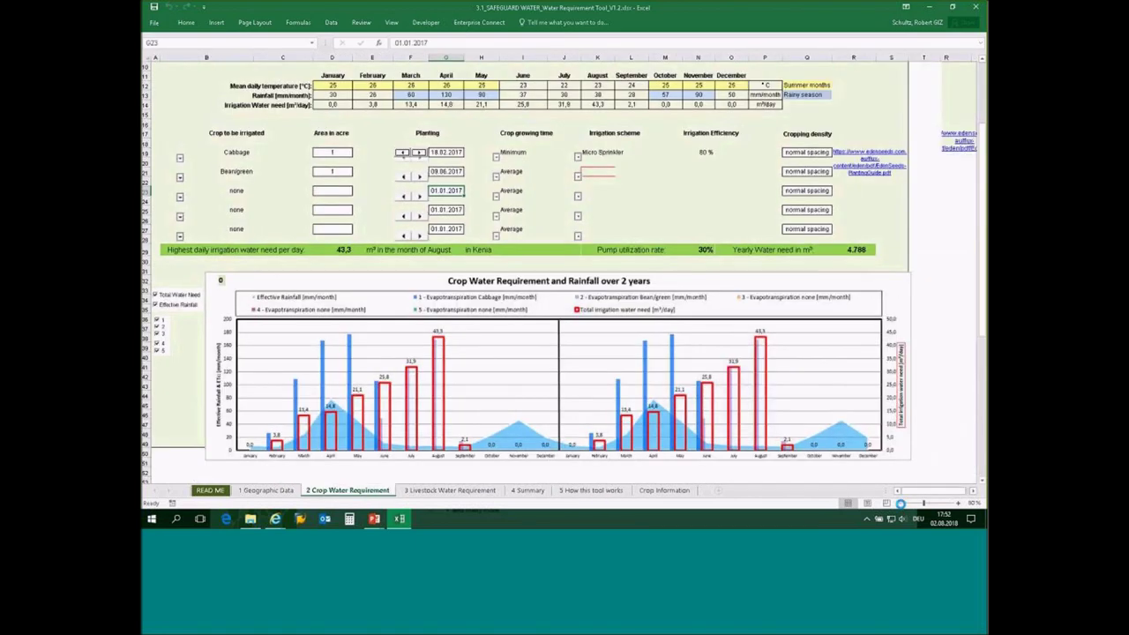
scroll(938, 446, up, 1)
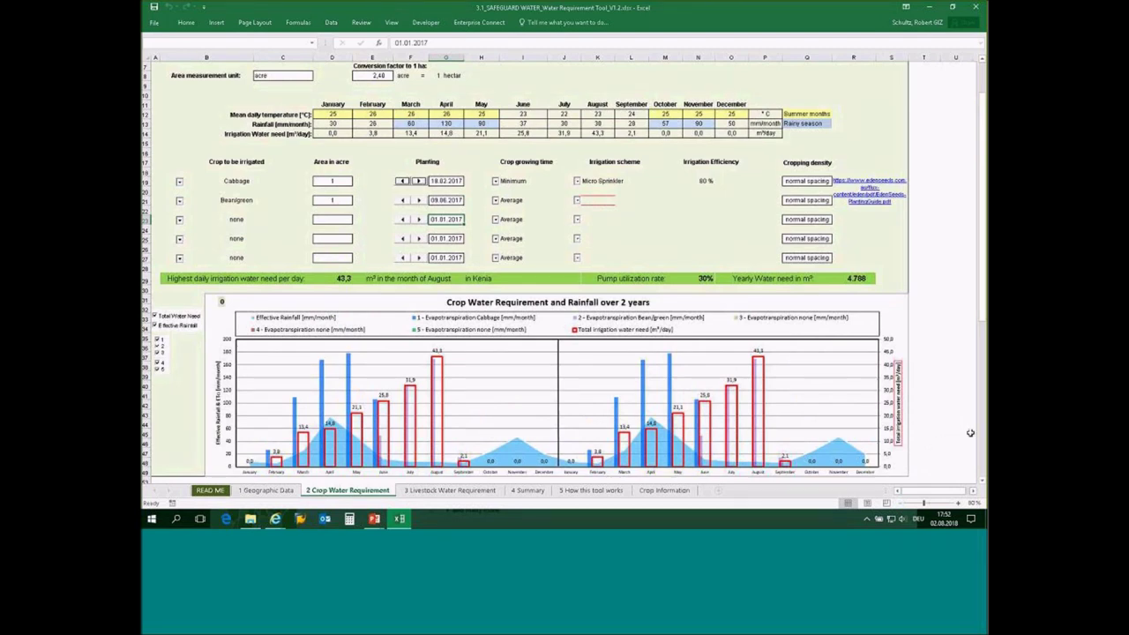
scroll(970, 432, down, 1)
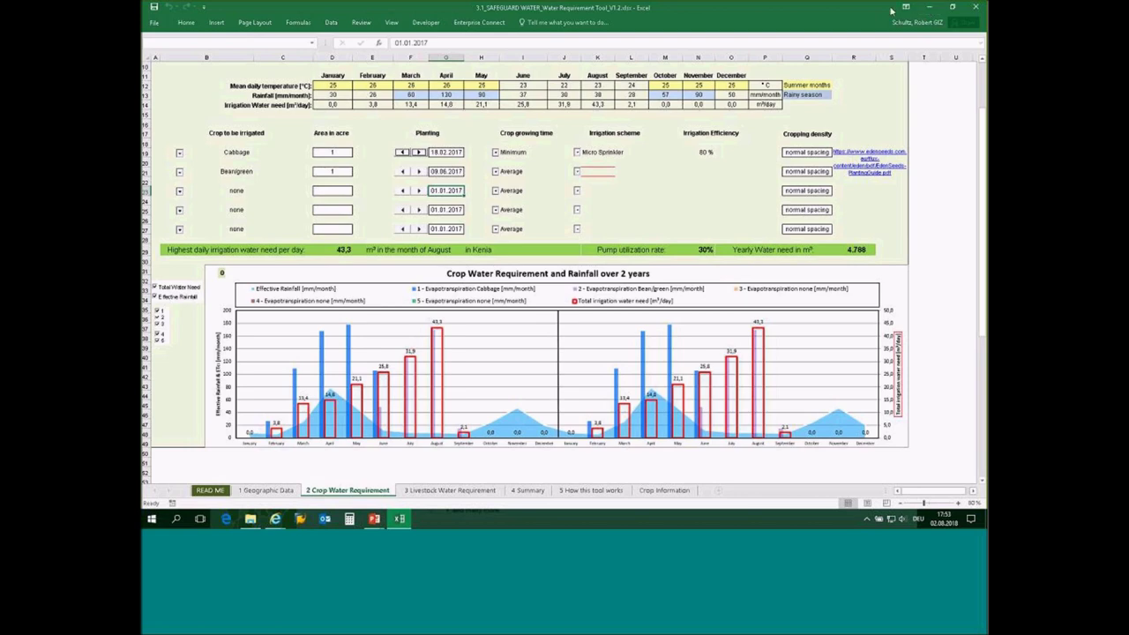
click(929, 8)
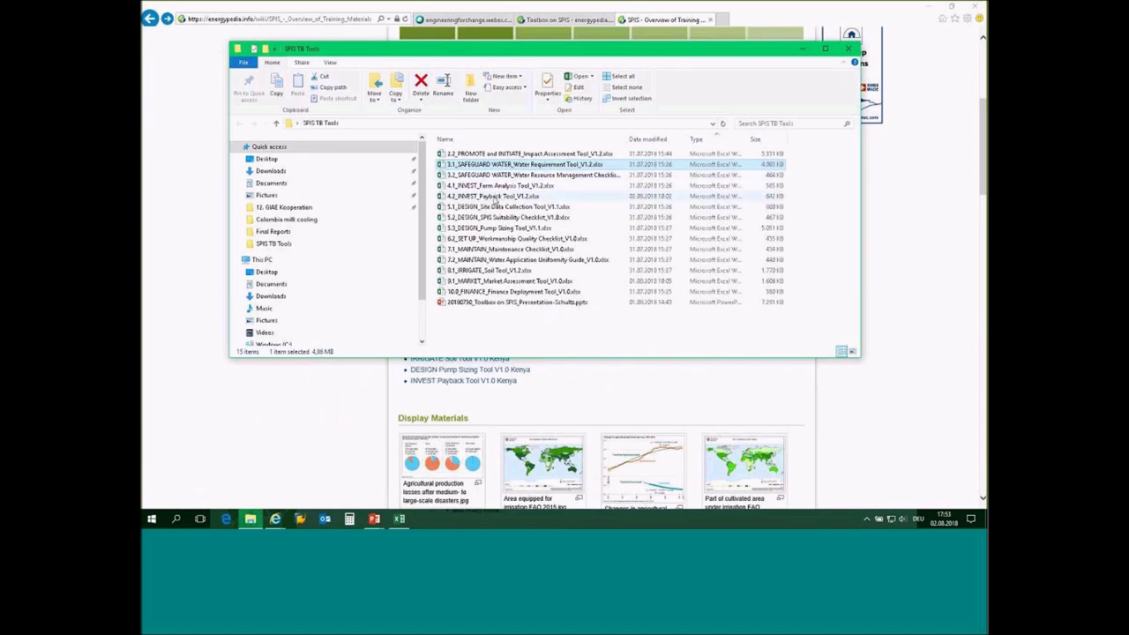
Bring up 4.2_INVEST_Payback Tool_V1.2.xlsx in Excel on its READ ME sheet
key(alt+Tab)
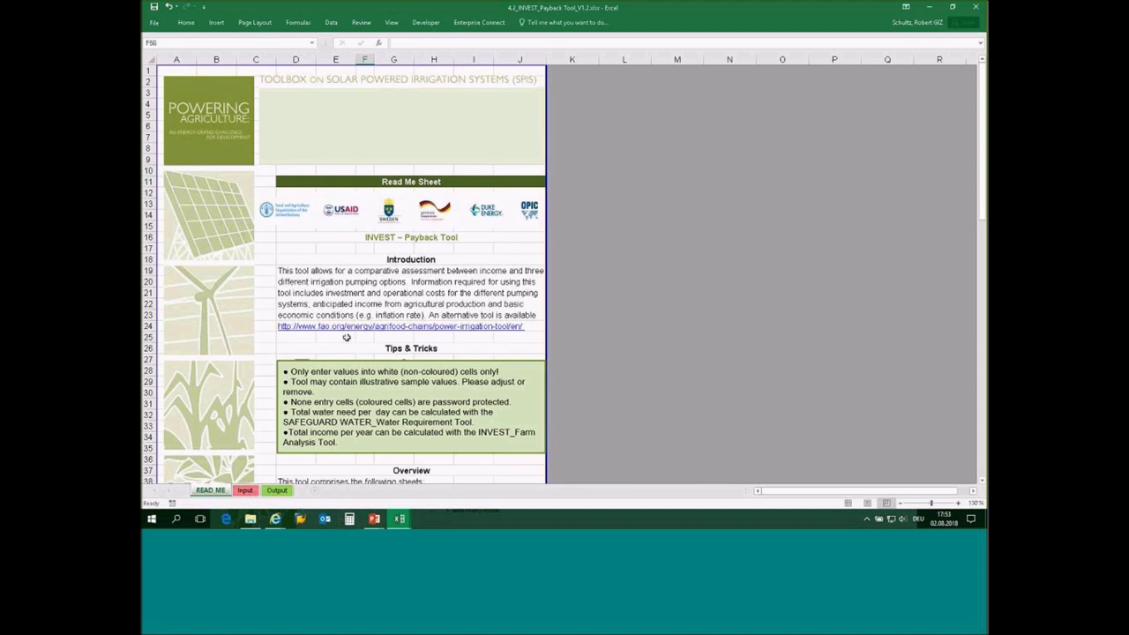
Open the Payback Tool's Input sheet at 100% zoom
scroll(349, 339, down, 2)
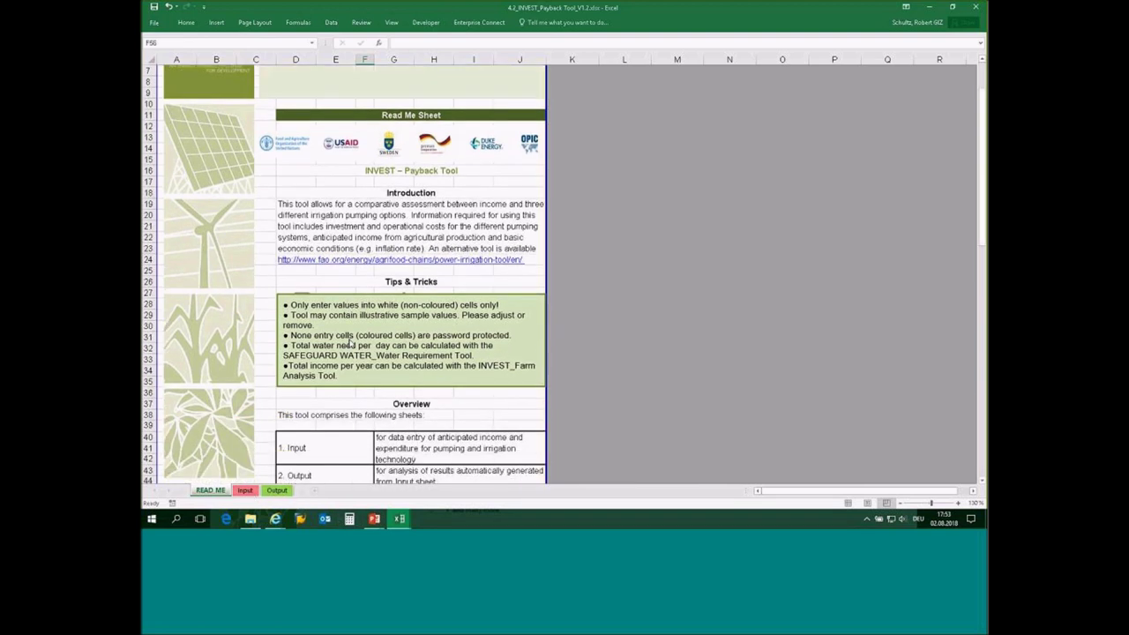
click(245, 491)
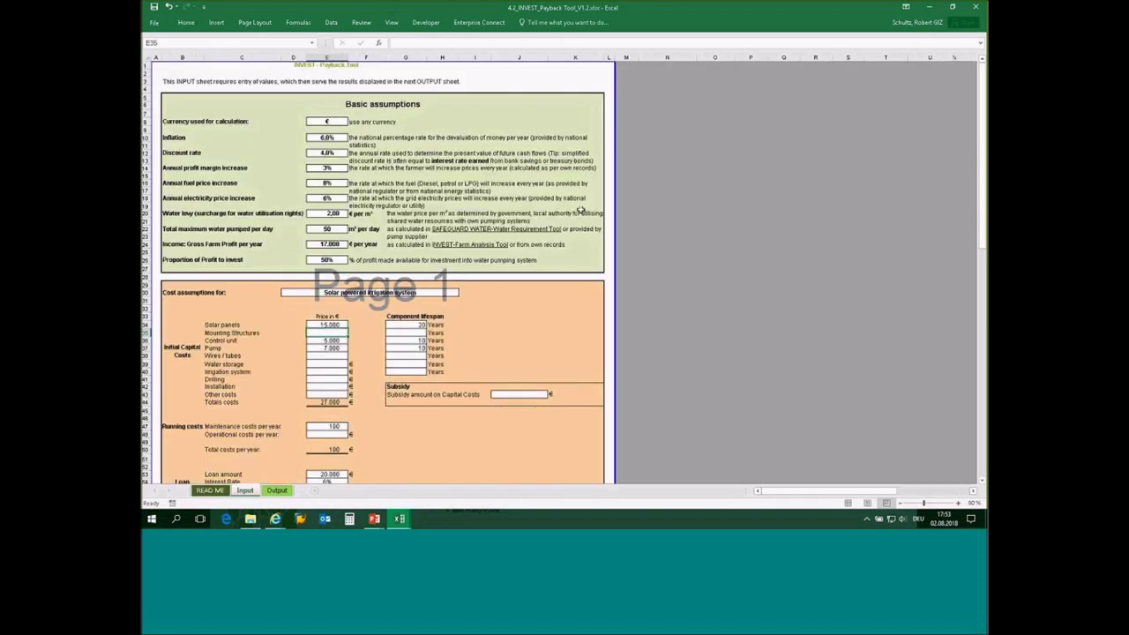
click(960, 503)
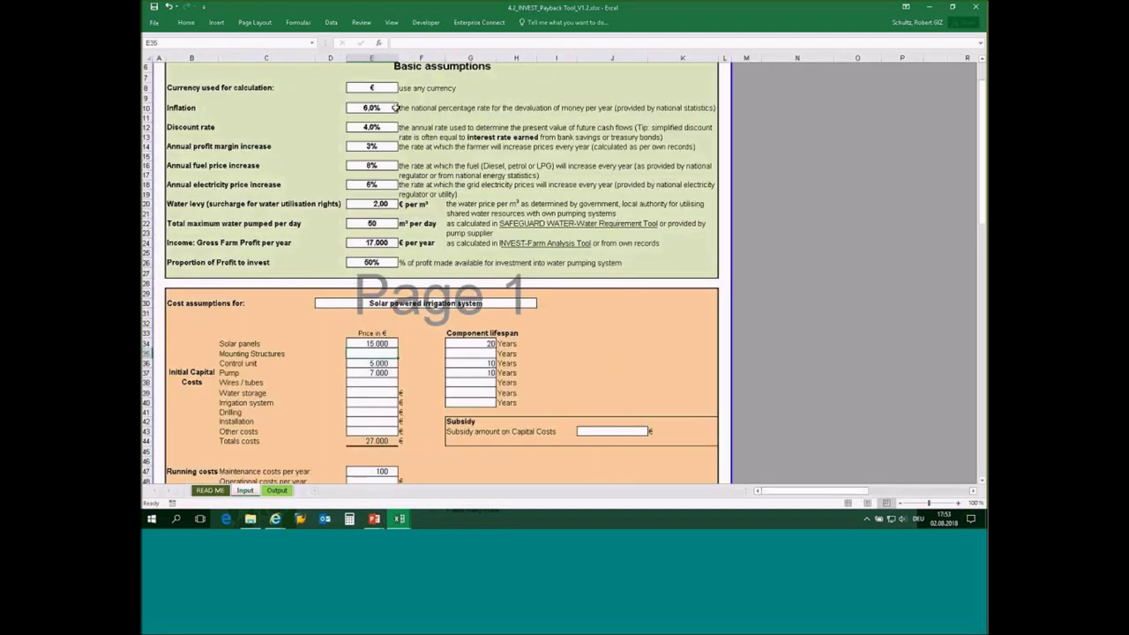
scroll(395, 103, up, 1)
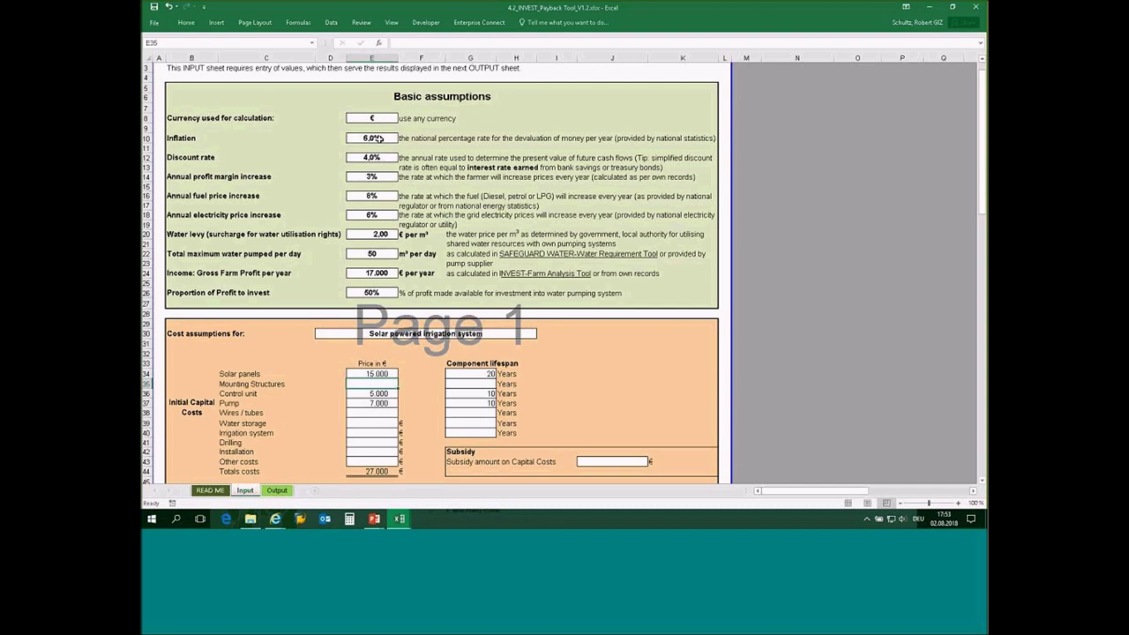
Check the 6,0% inflation, fuel price increase, water levy, farm profit and invested share
click(377, 139)
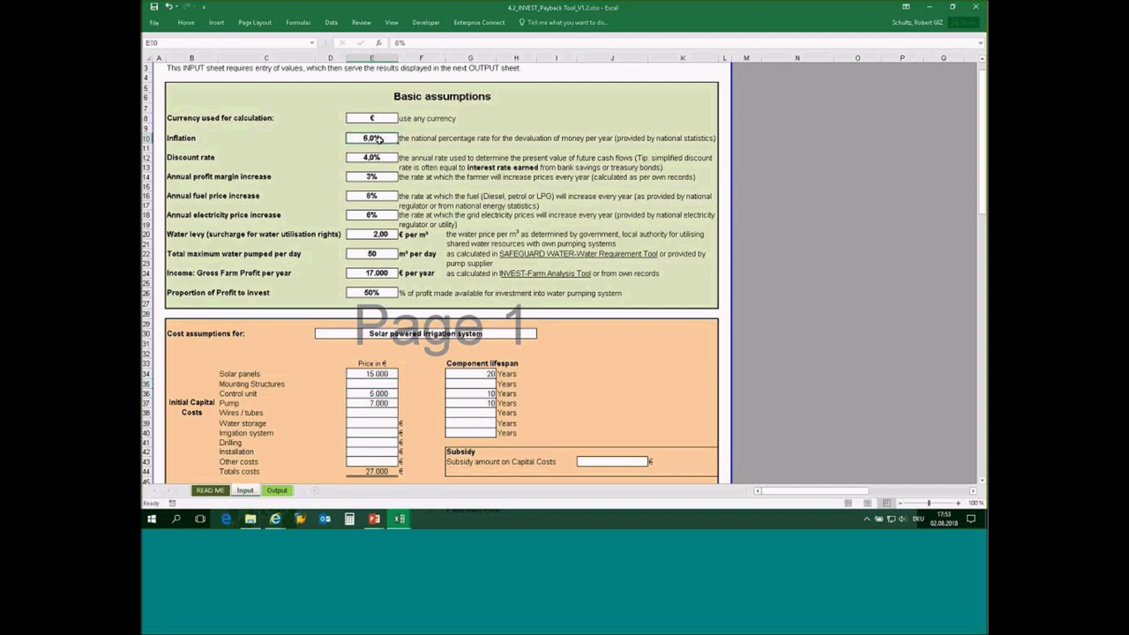
click(376, 198)
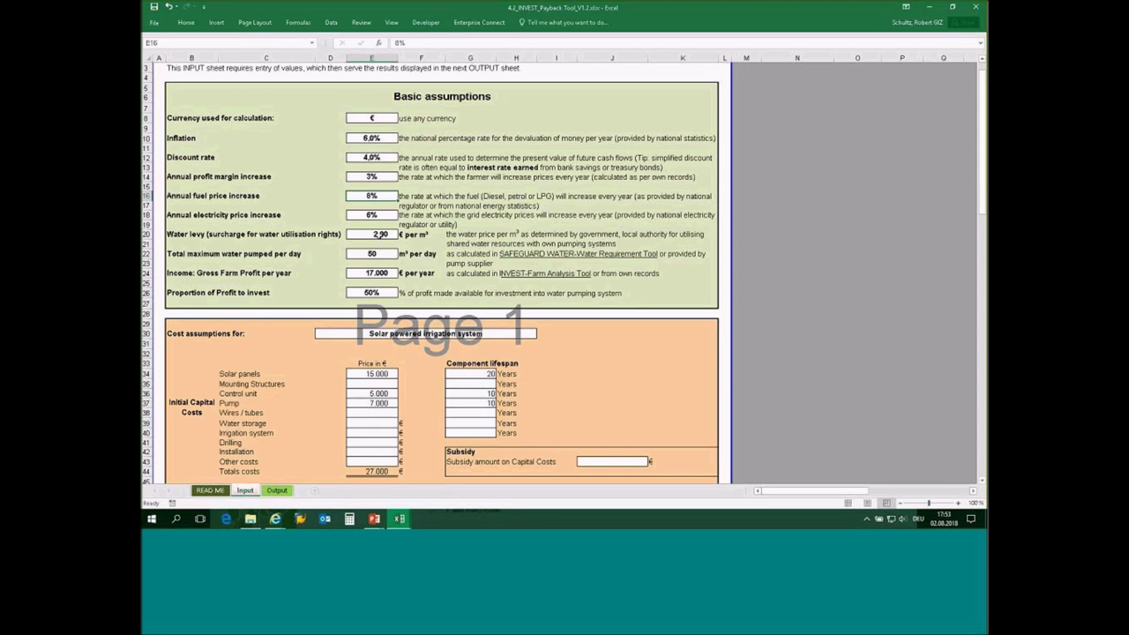
click(381, 233)
click(384, 274)
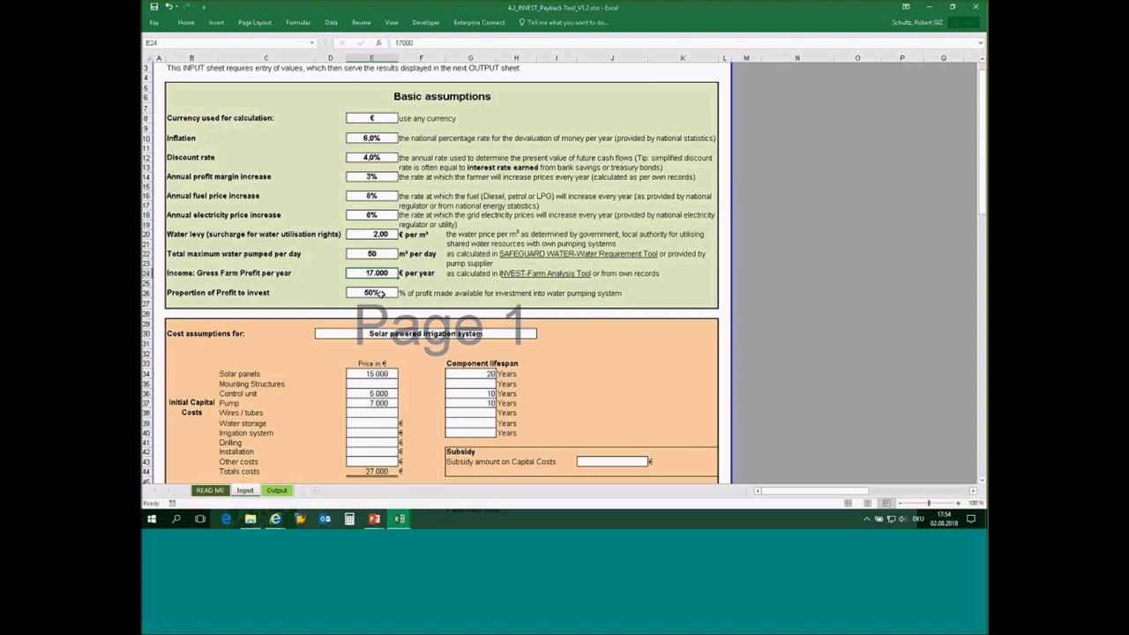
click(380, 295)
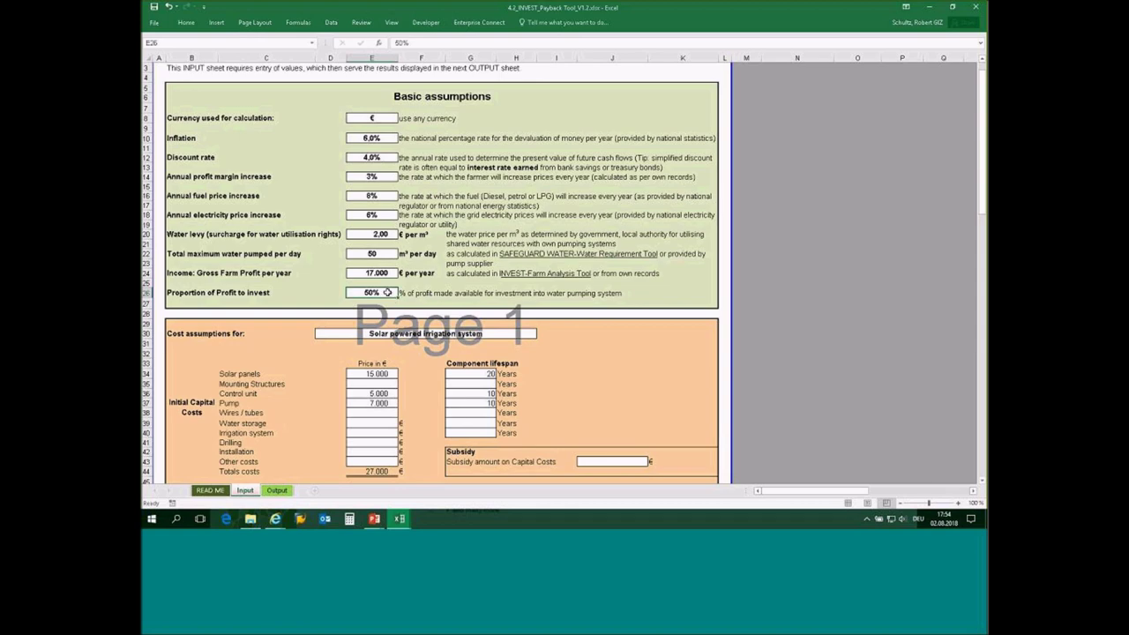
scroll(429, 288, down, 2)
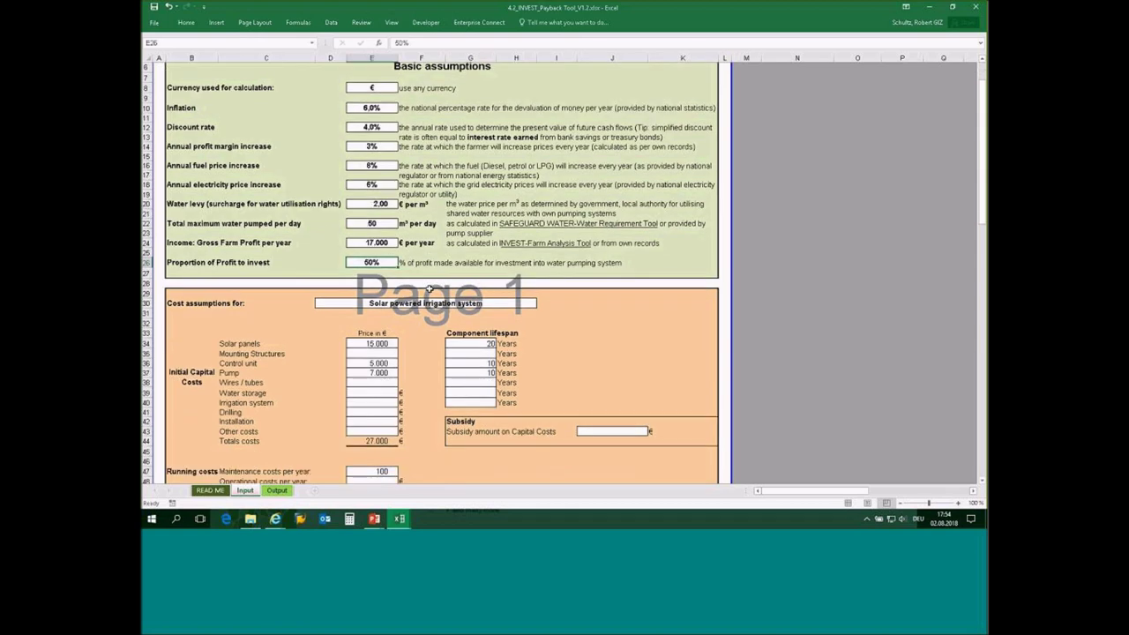
scroll(429, 289, down, 4)
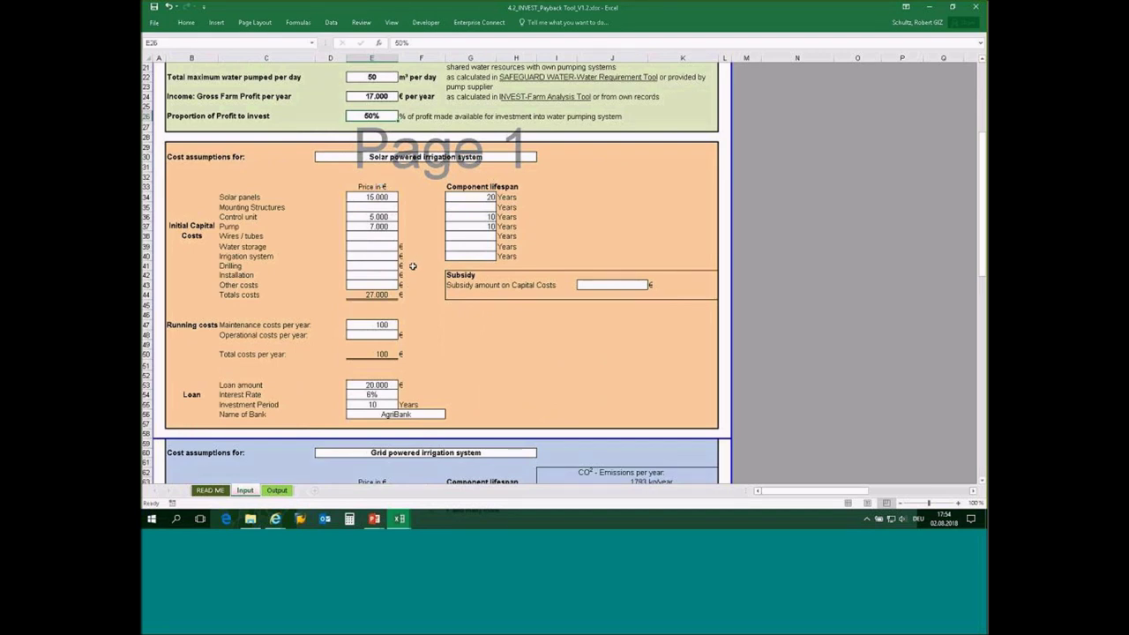
scroll(381, 351, down, 1)
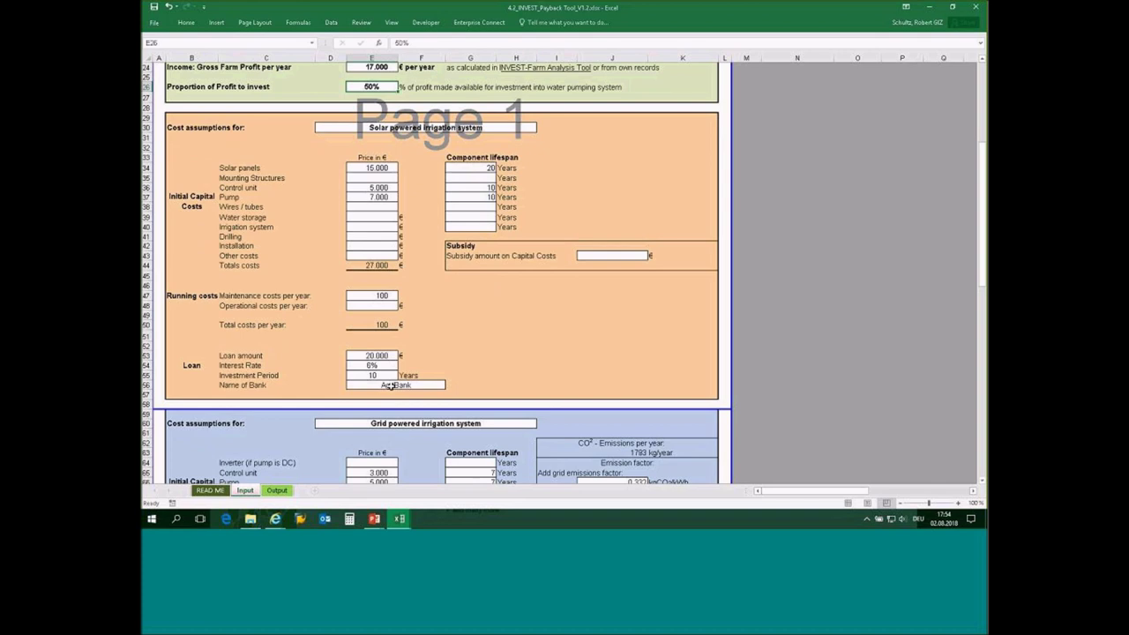
click(389, 386)
click(376, 374)
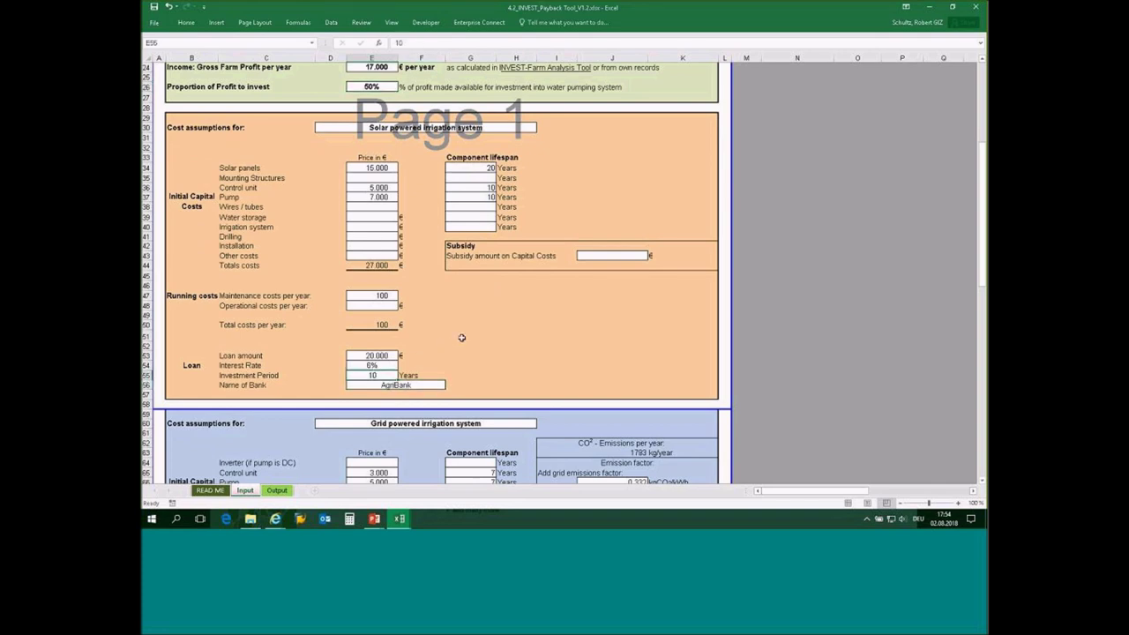
click(607, 255)
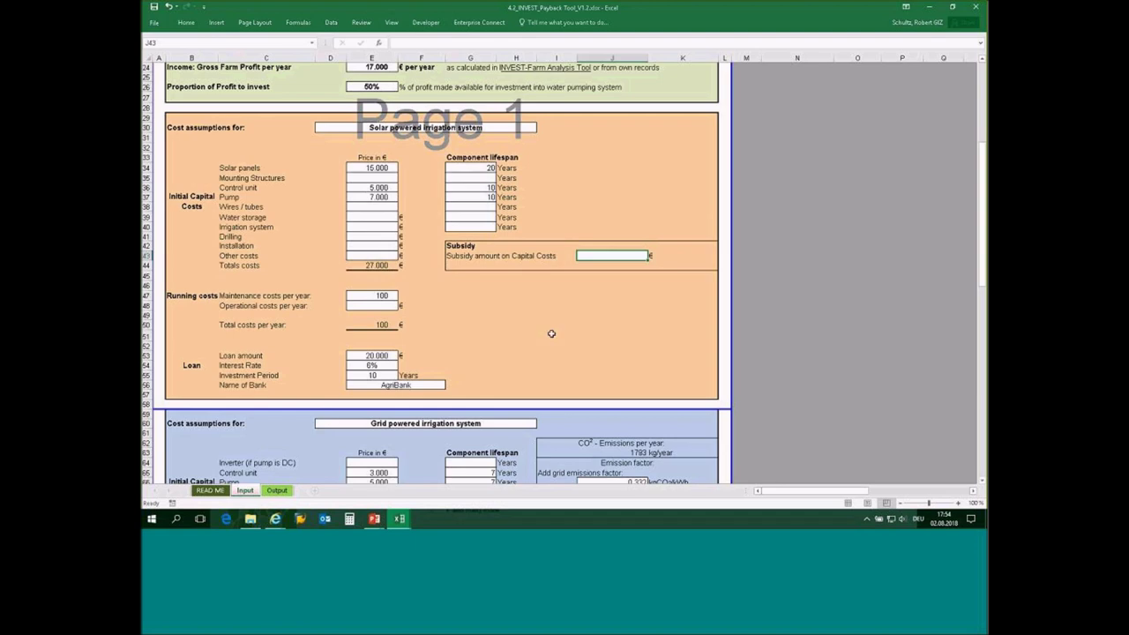
scroll(481, 322, down, 3)
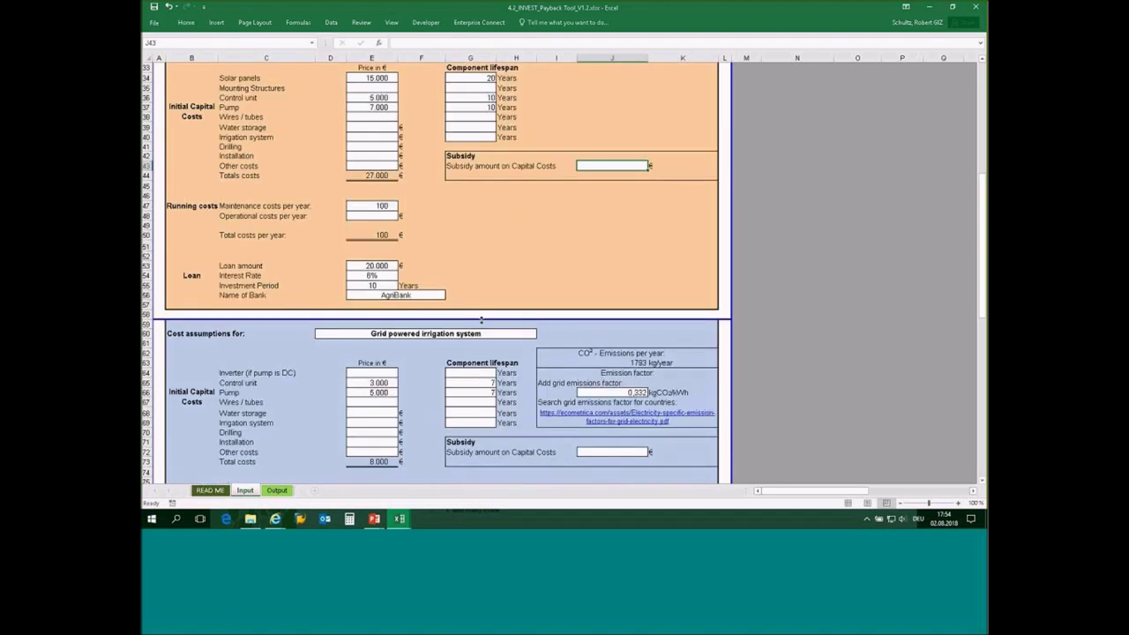
scroll(480, 322, down, 5)
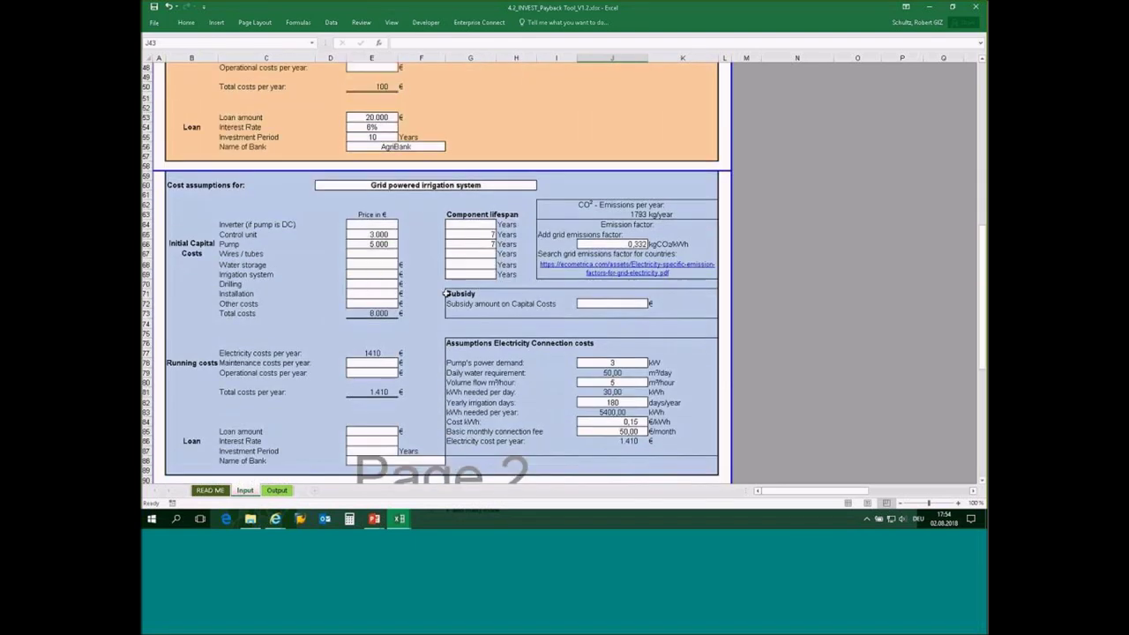
scroll(420, 216, down, 1)
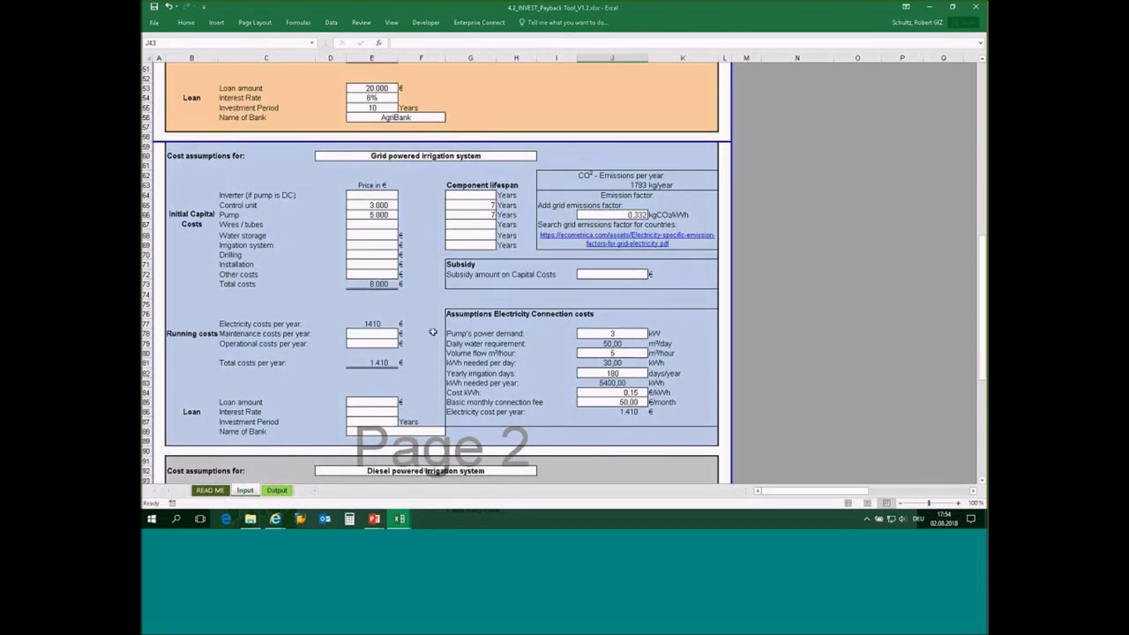
scroll(433, 331, down, 1)
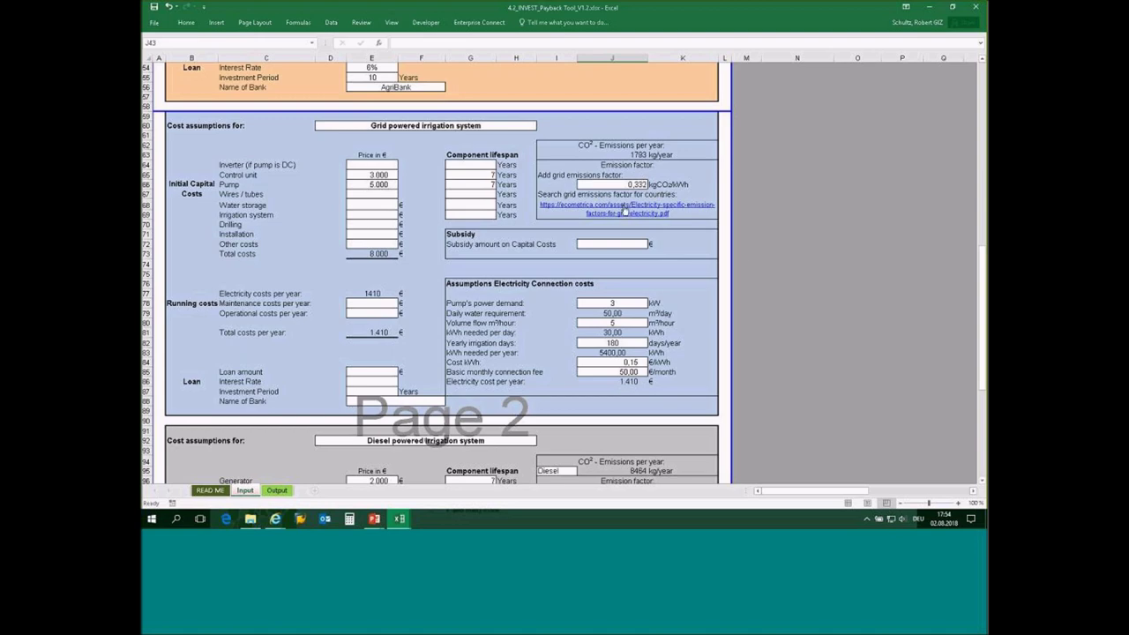
Scroll through the diesel section and back up, then show the Output sheet
scroll(643, 301, down, 1)
scroll(564, 277, down, 9)
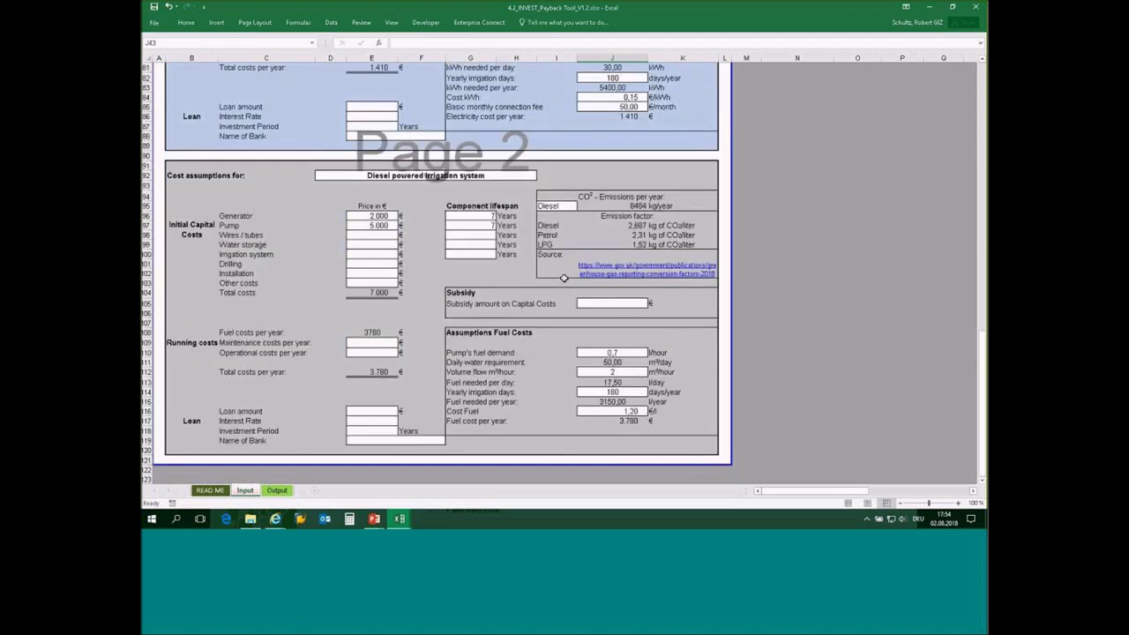
scroll(563, 277, down, 1)
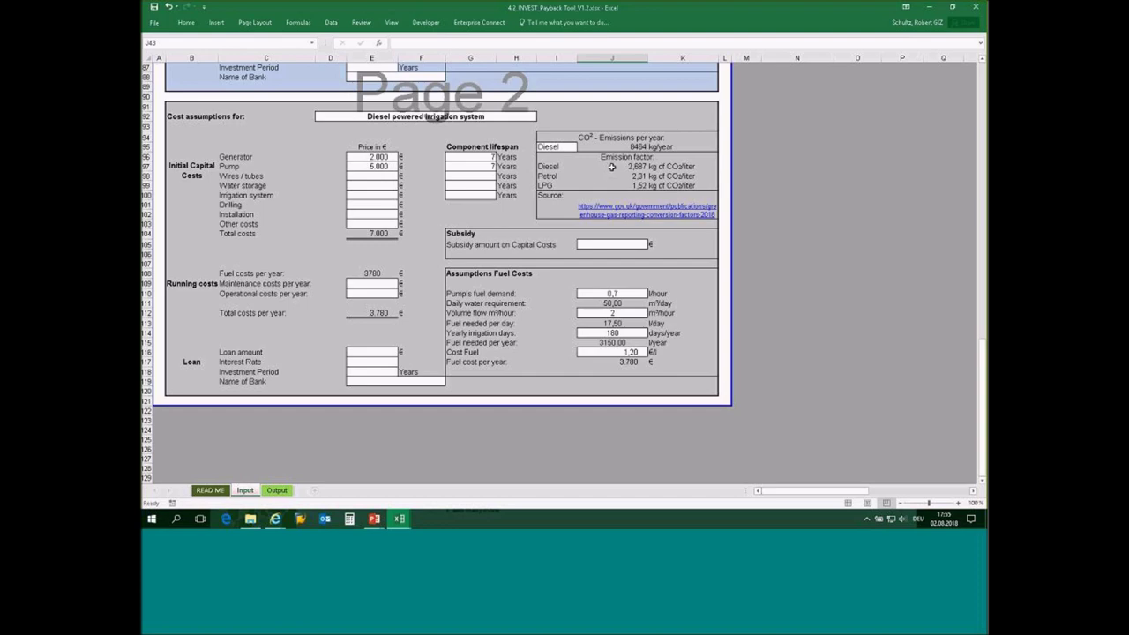
scroll(400, 251, up, 18)
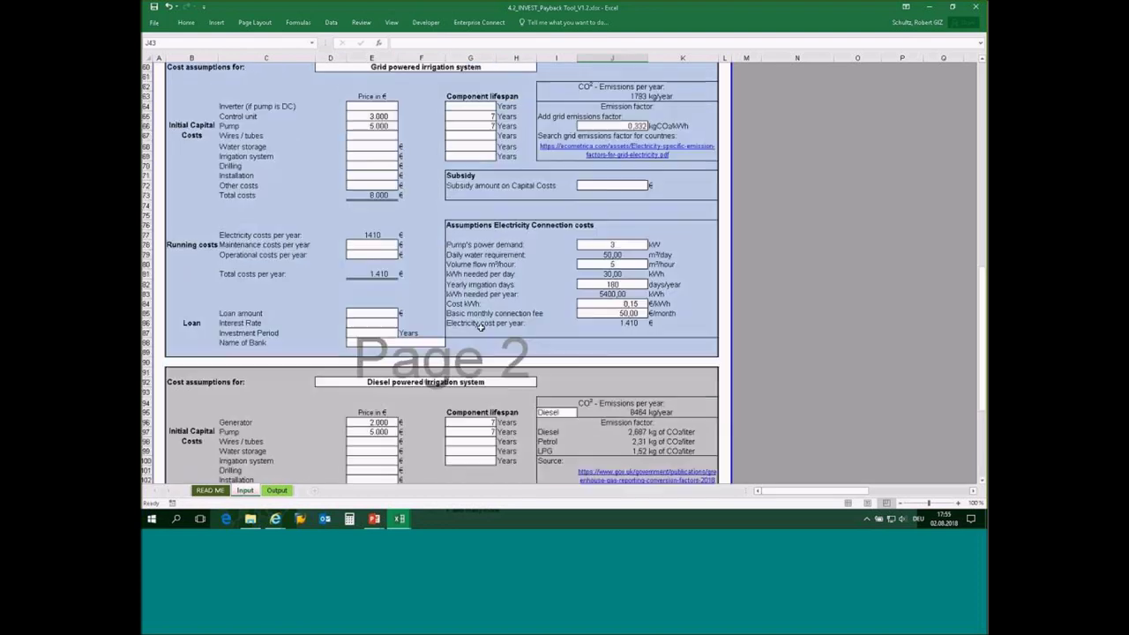
scroll(399, 251, up, 10)
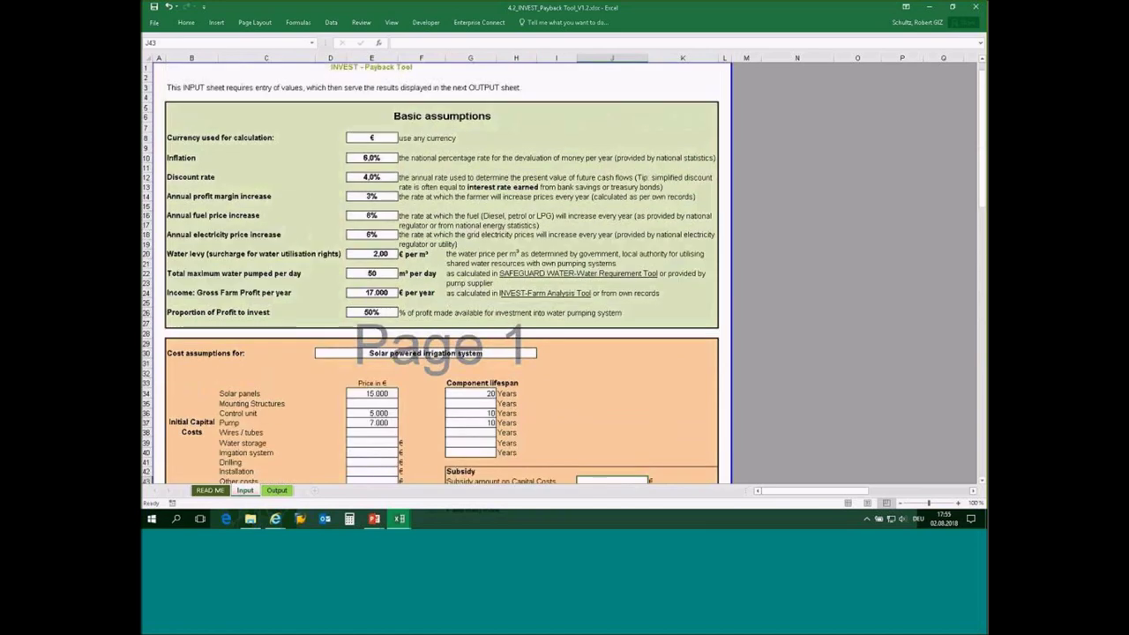
click(277, 491)
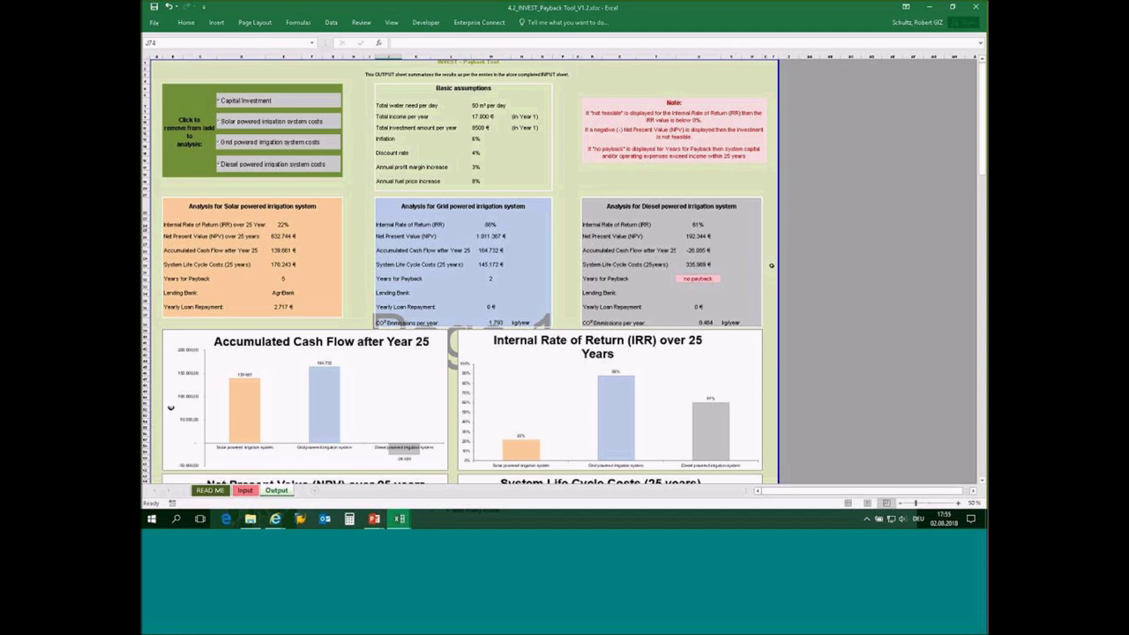
Scroll past the cash flow and water cost charts to the 10-year income and system costs chart
scroll(771, 265, down, 5)
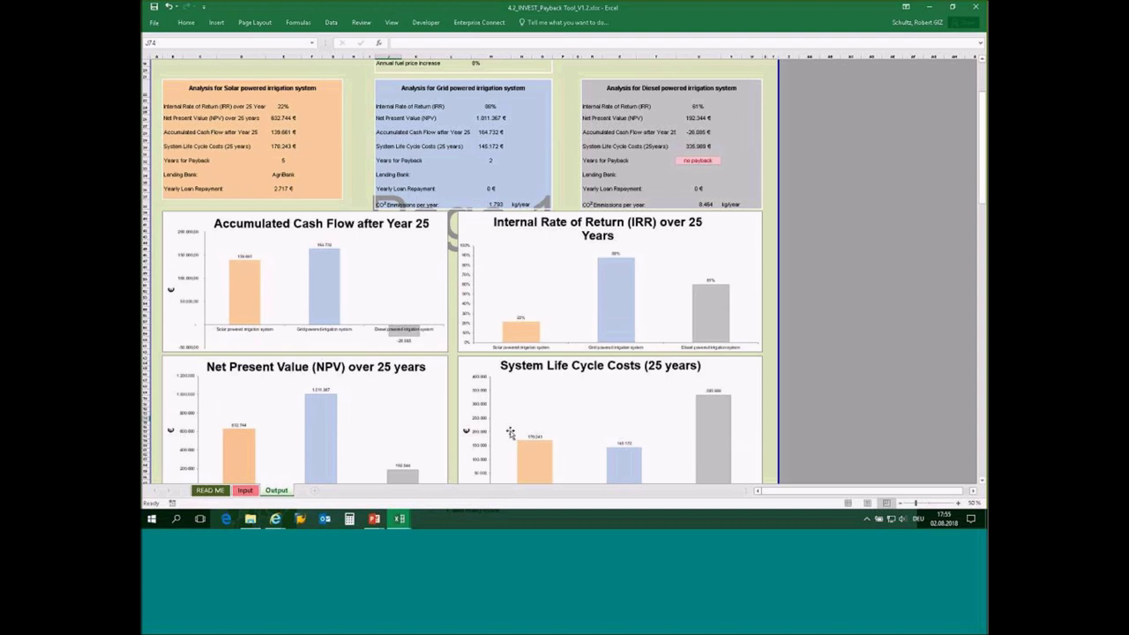
scroll(378, 438, down, 2)
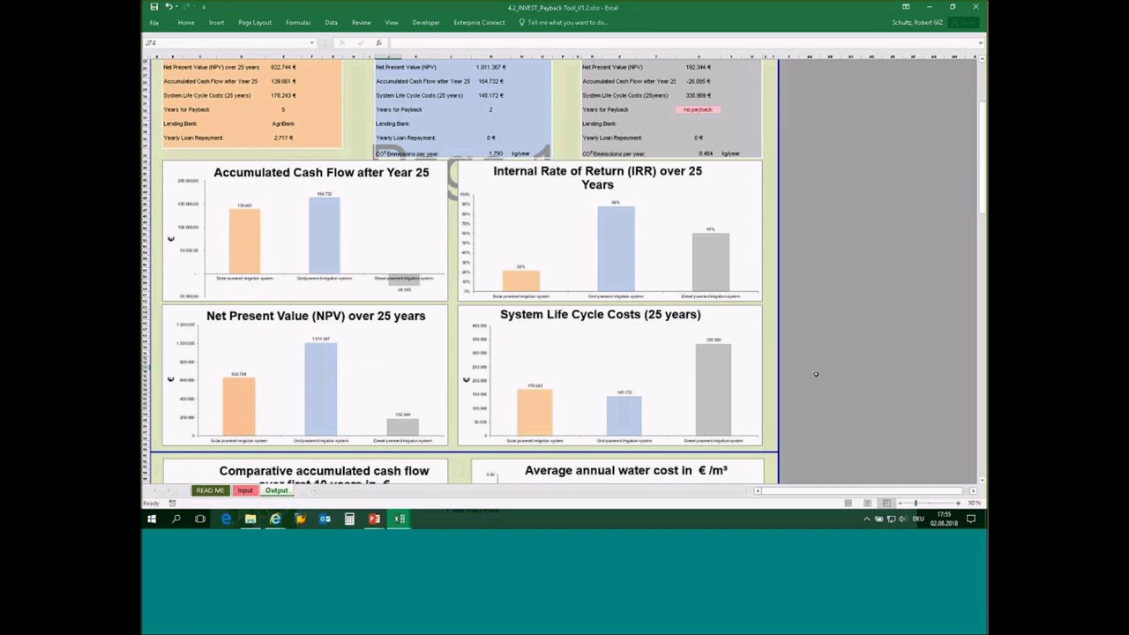
scroll(816, 374, down, 4)
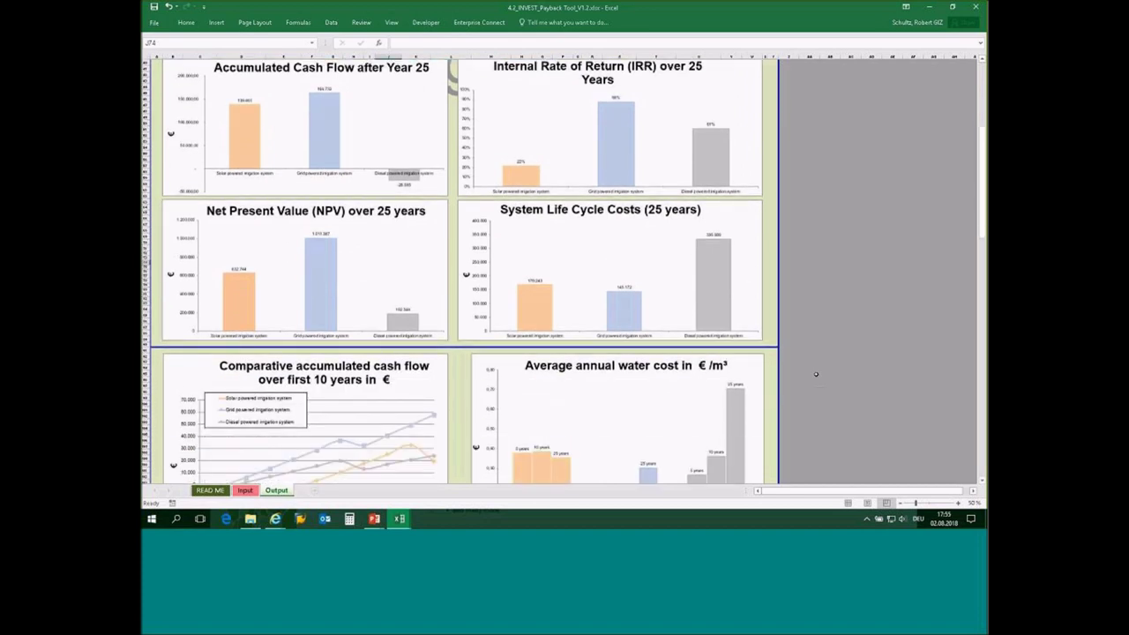
scroll(816, 374, down, 2)
scroll(816, 374, down, 3)
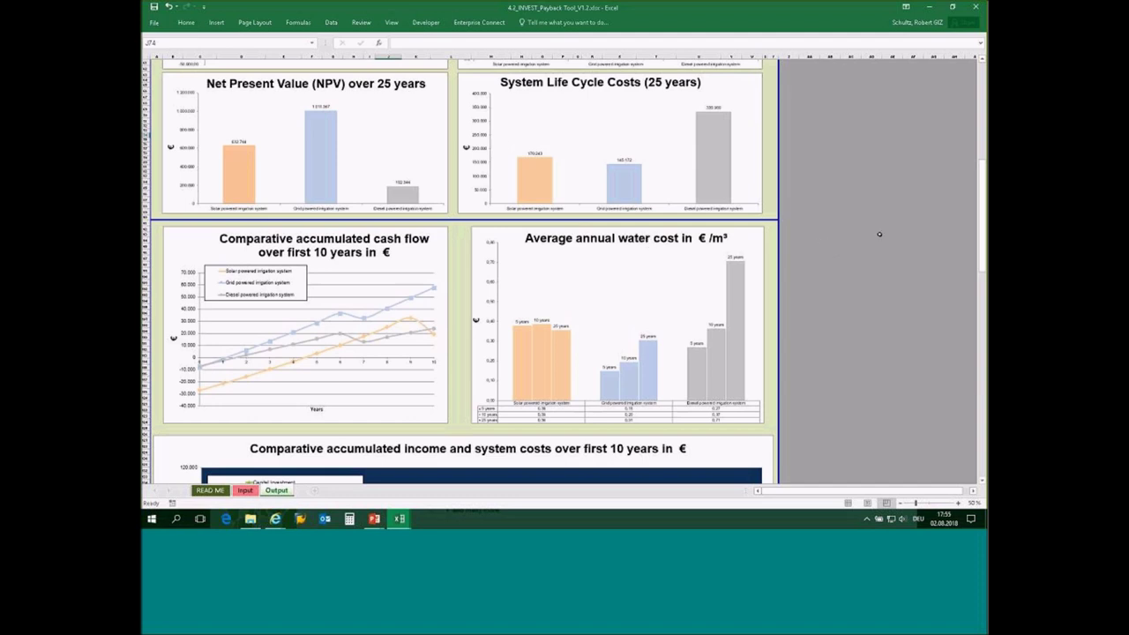
scroll(835, 247, down, 3)
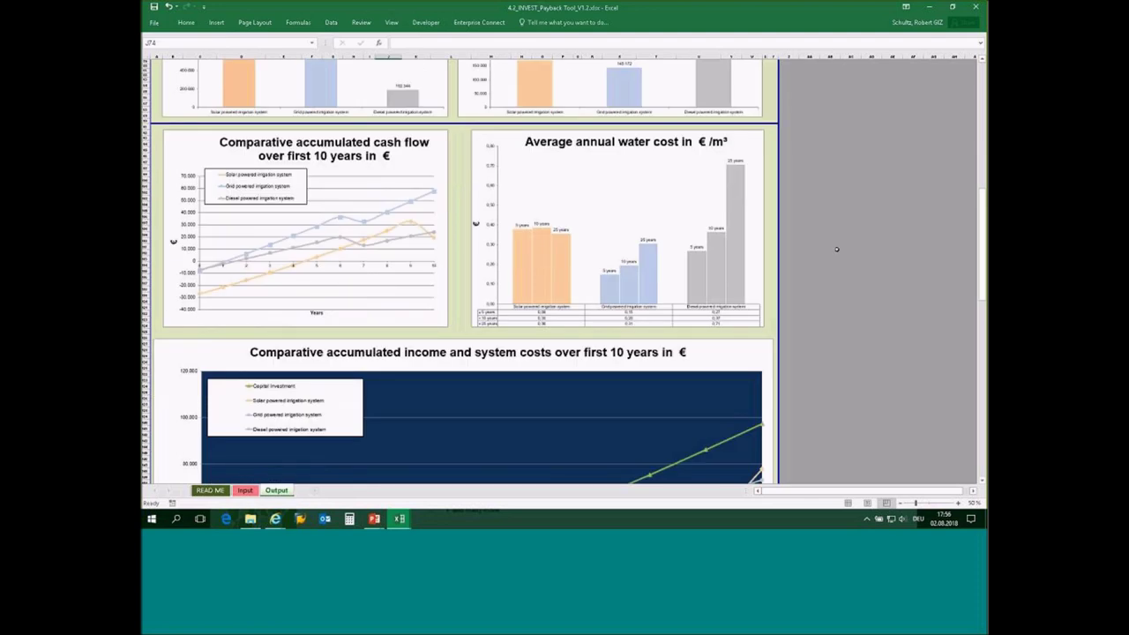
scroll(836, 249, down, 7)
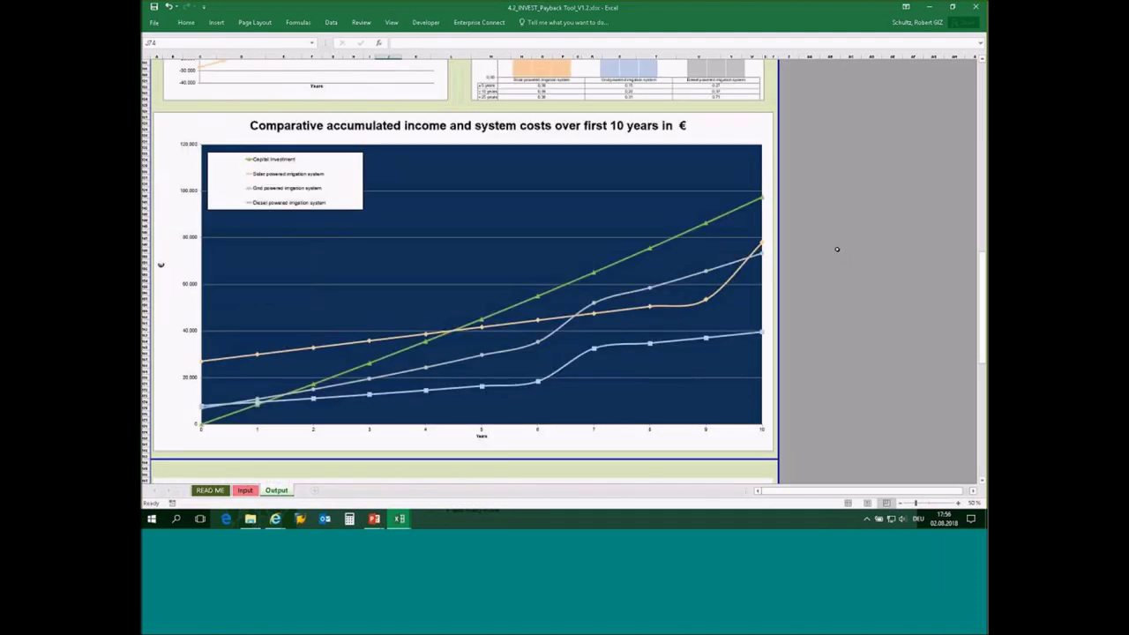
scroll(829, 250, down, 1)
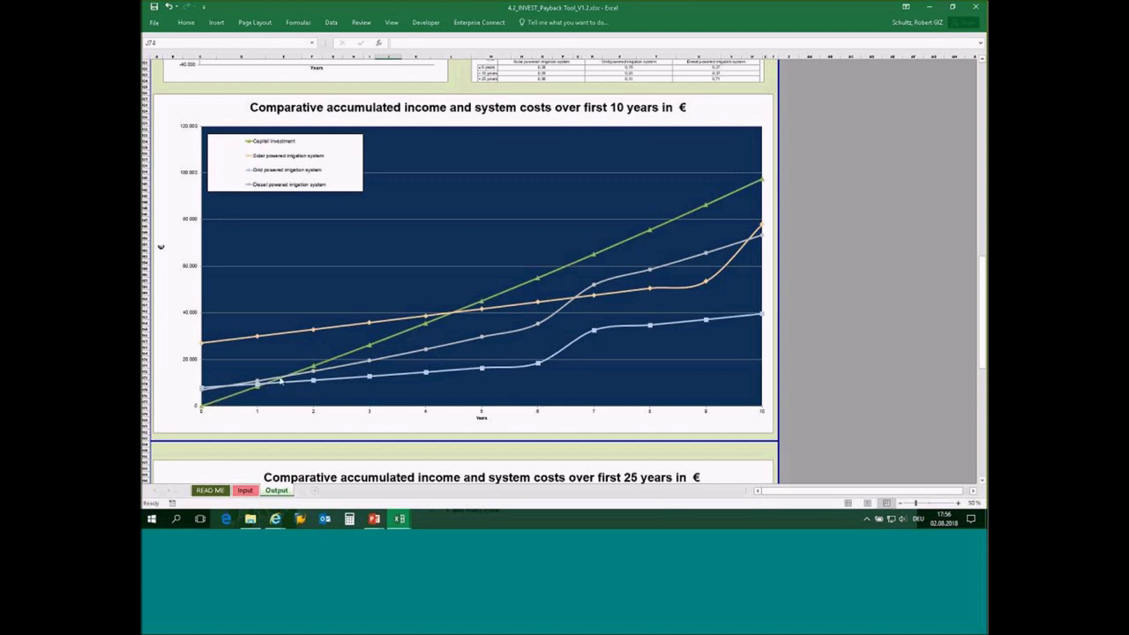
mouse_move(291, 379)
mouse_move(452, 305)
mouse_move(575, 303)
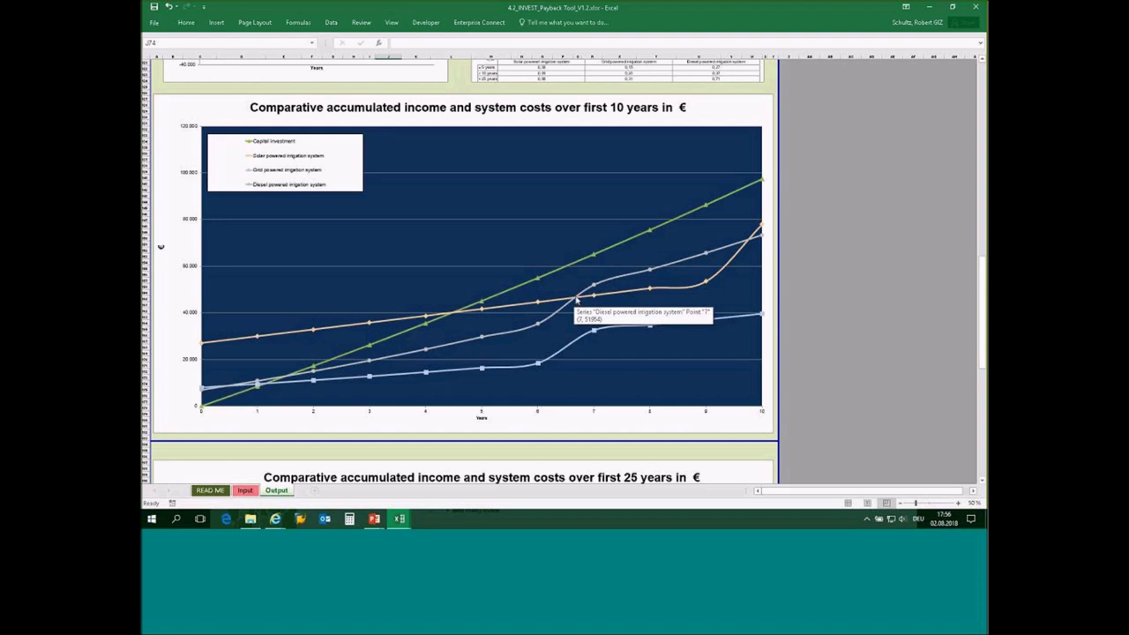
scroll(560, 308, down, 10)
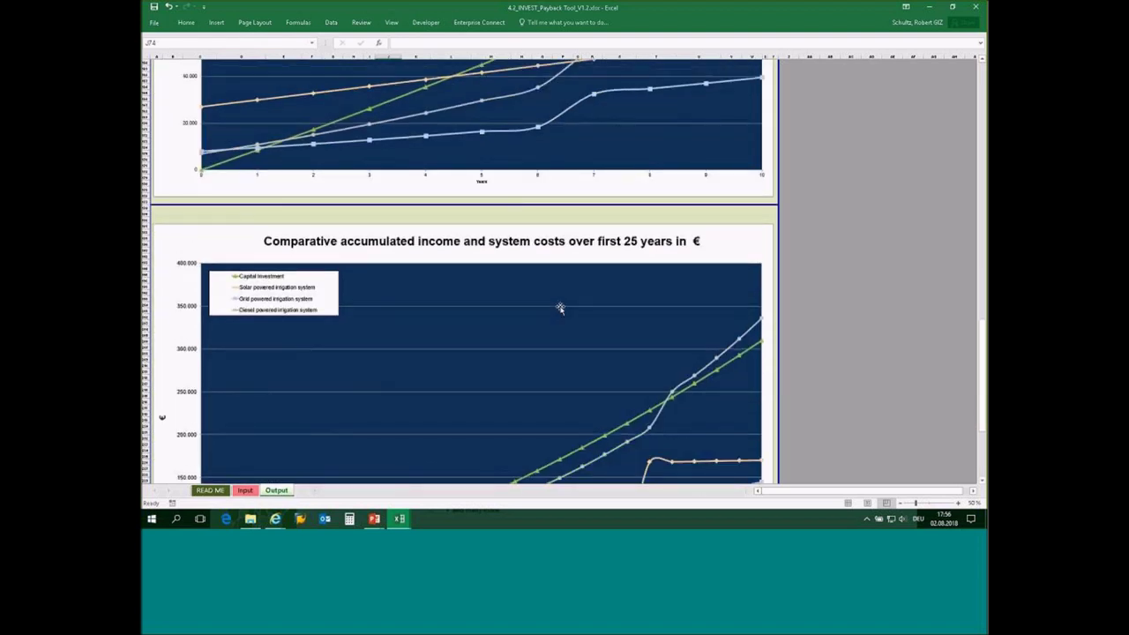
Inspect the 25-year chart's data points, then return to the top of the Output sheet
scroll(560, 308, down, 7)
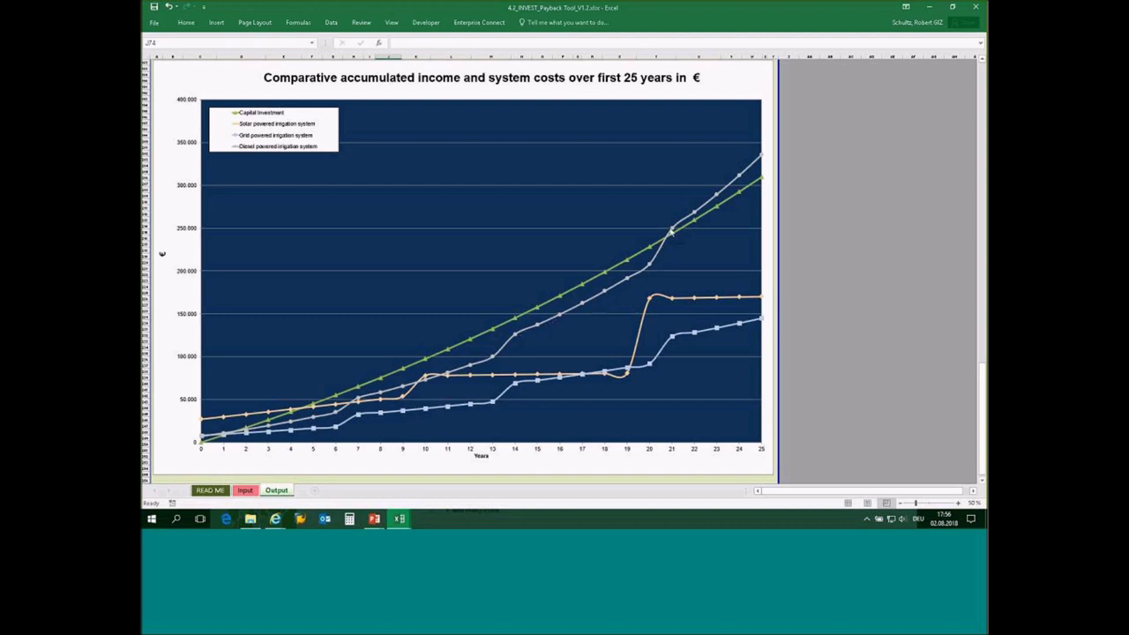
mouse_move(673, 234)
drag(985, 404, 984, 132)
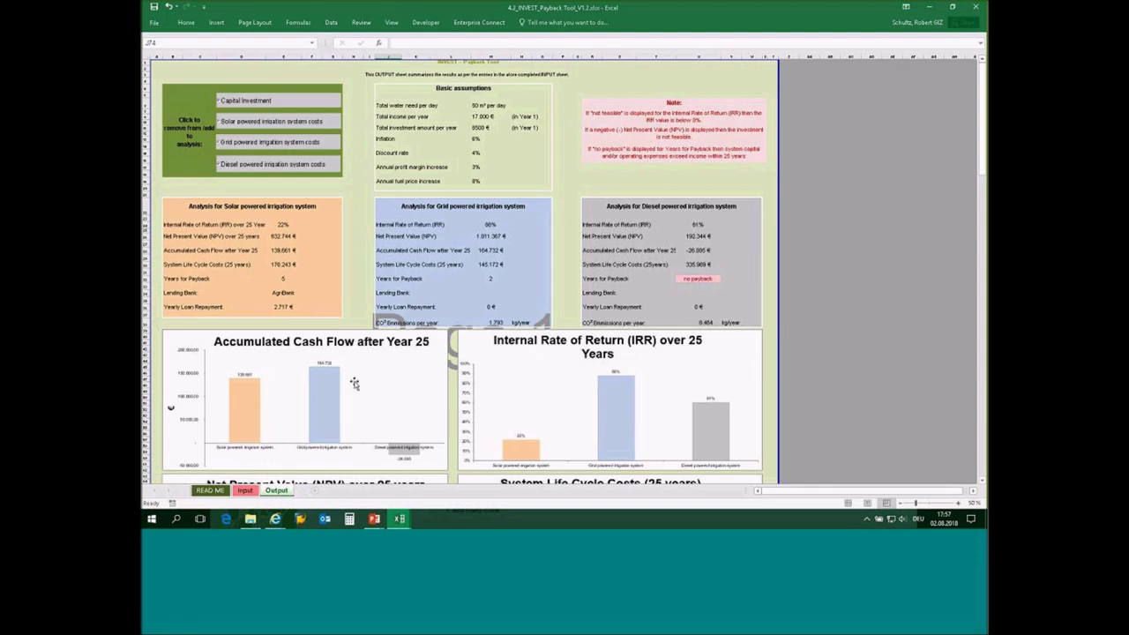
Exclude diesel-powered irrigation system costs from the payback analysis, then minimise the Payback Tool workbook
scroll(354, 383, down, 2)
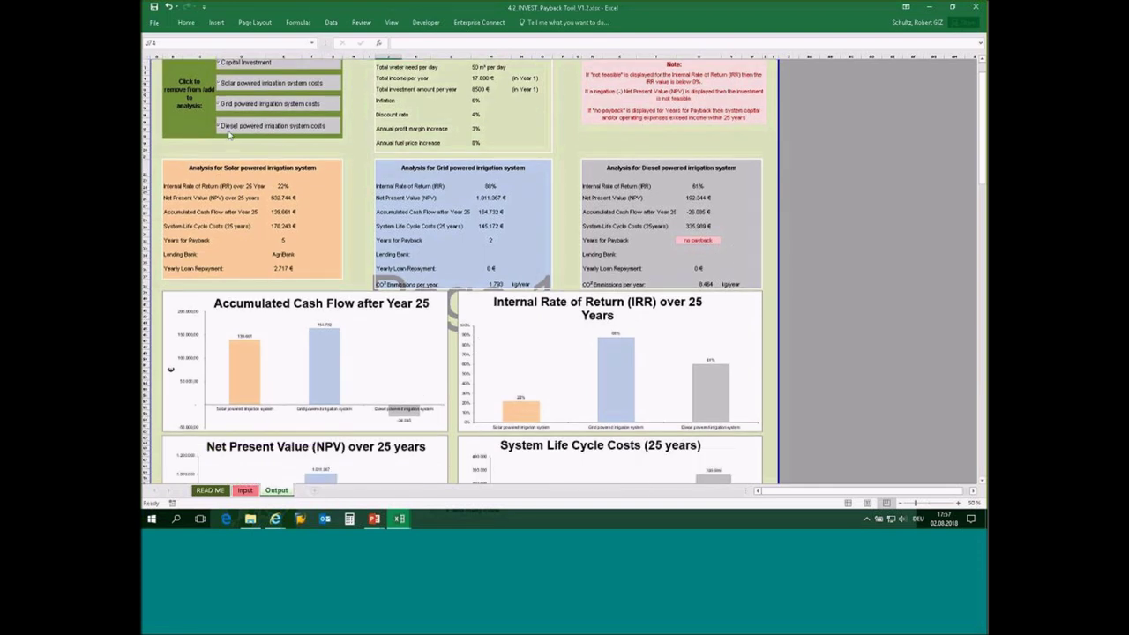
click(222, 128)
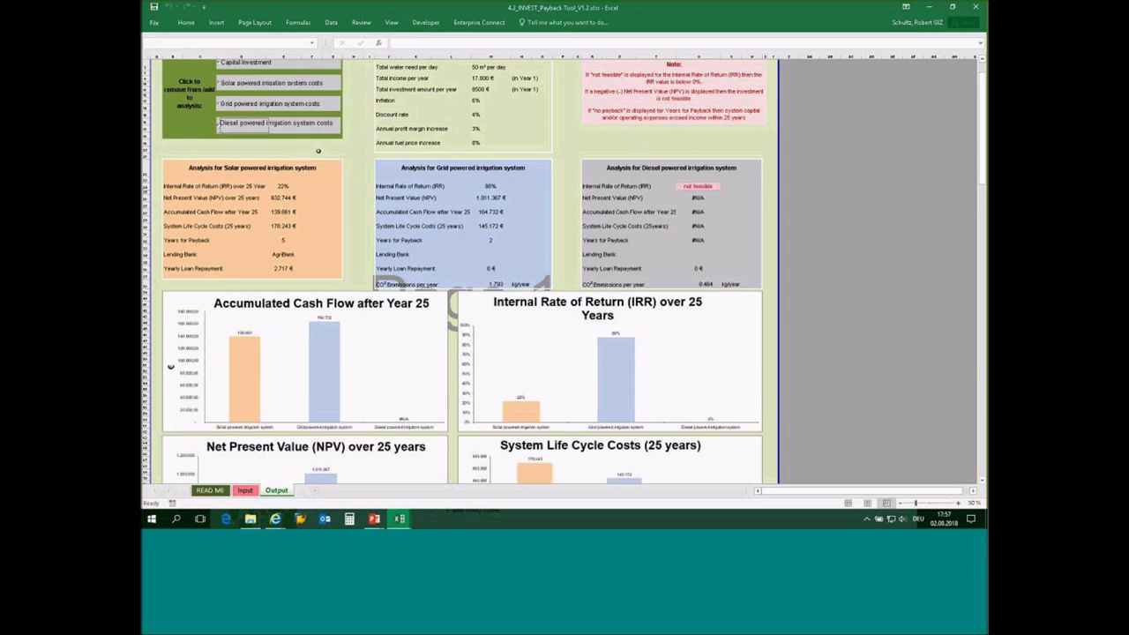
scroll(319, 153, down, 3)
scroll(319, 153, down, 14)
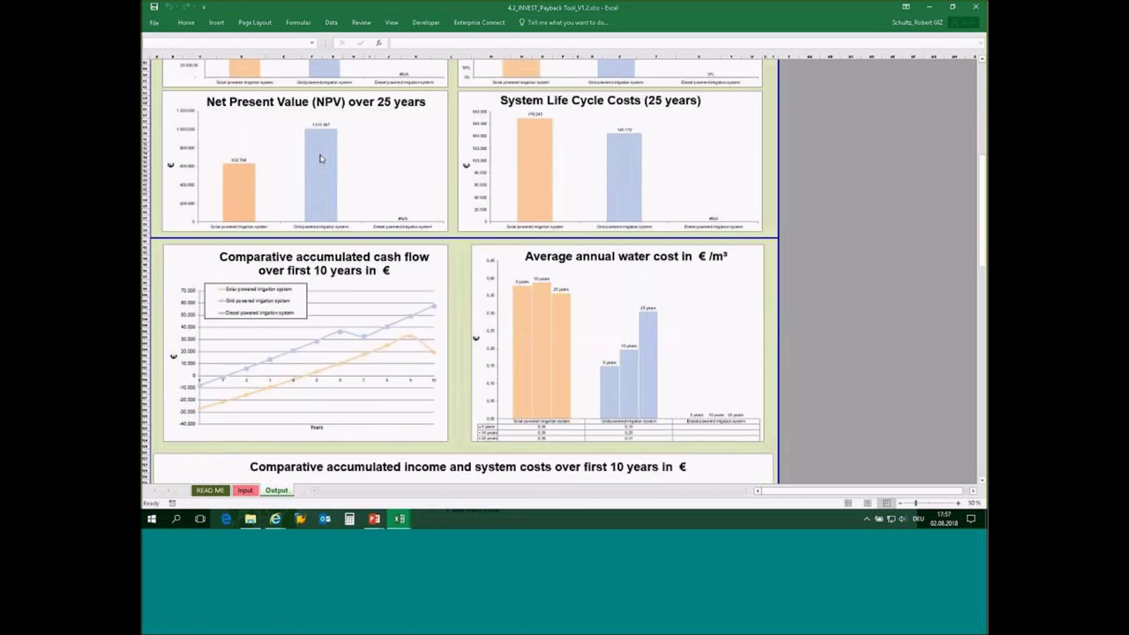
scroll(320, 159, up, 17)
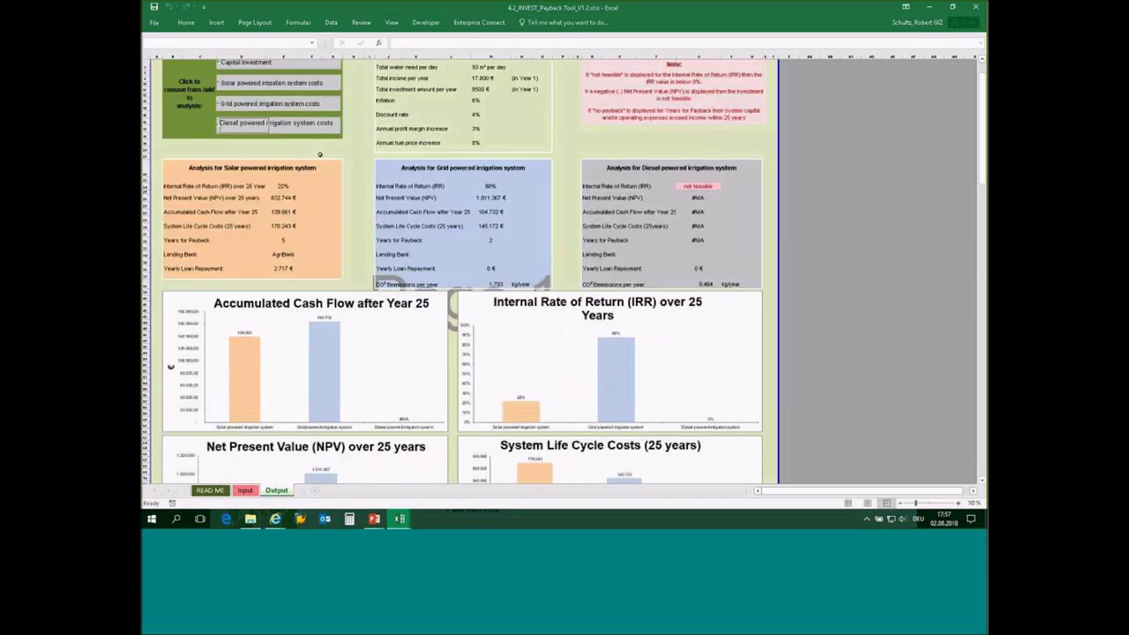
click(226, 169)
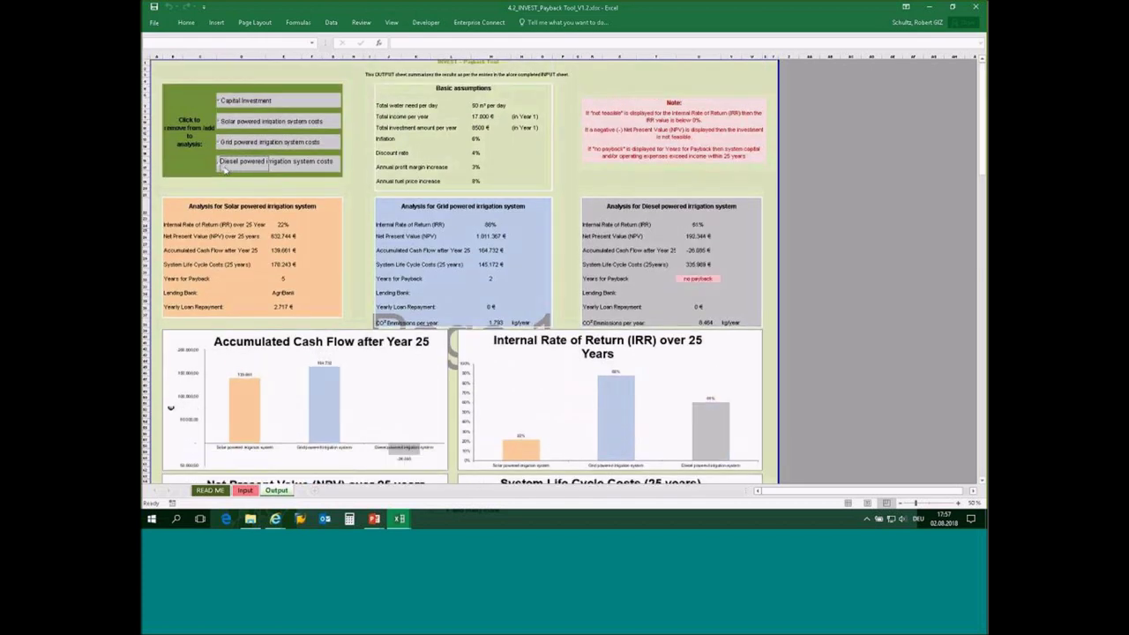
click(223, 169)
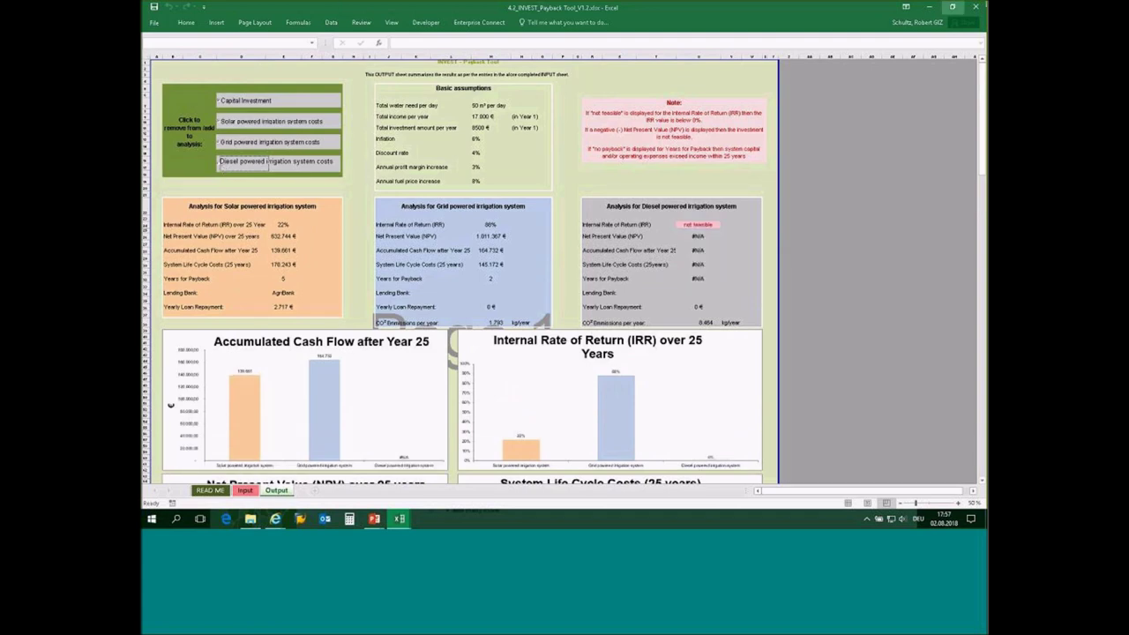
click(930, 7)
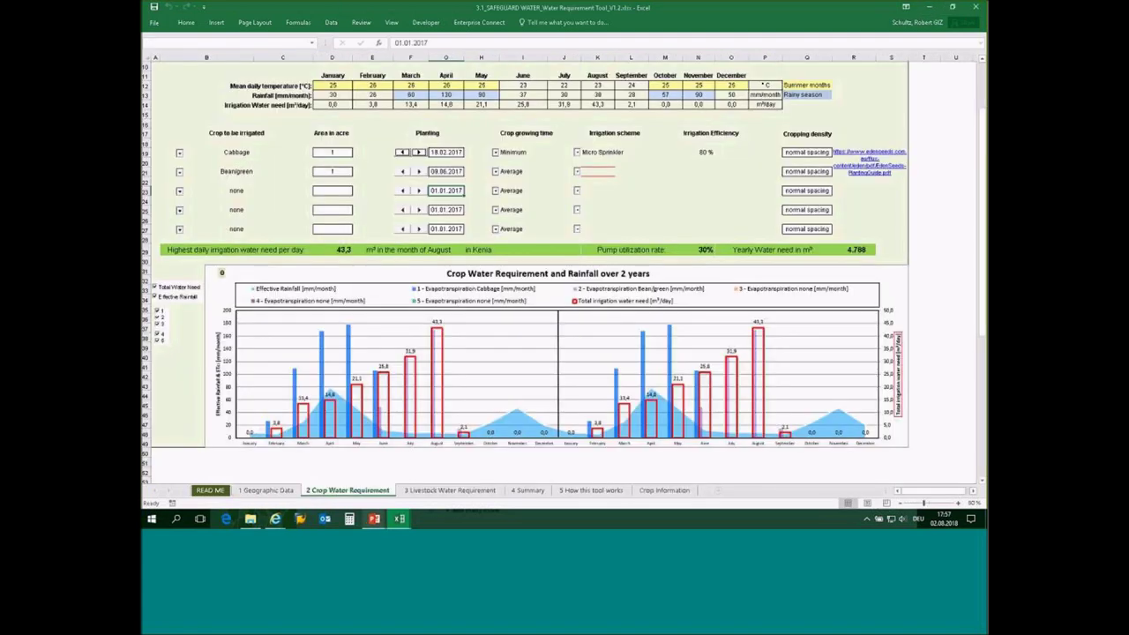
Return to the SPIS toolbox presentation and show slide 16, Accessing the Toolbox, with its link and QR code
mouse_move(374, 520)
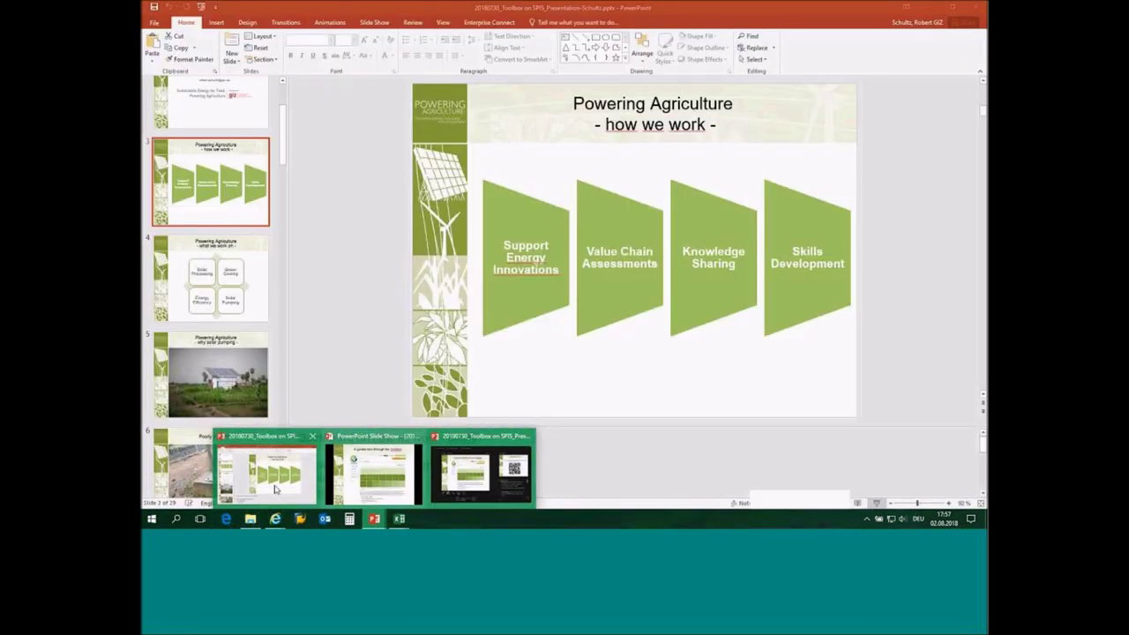
click(274, 490)
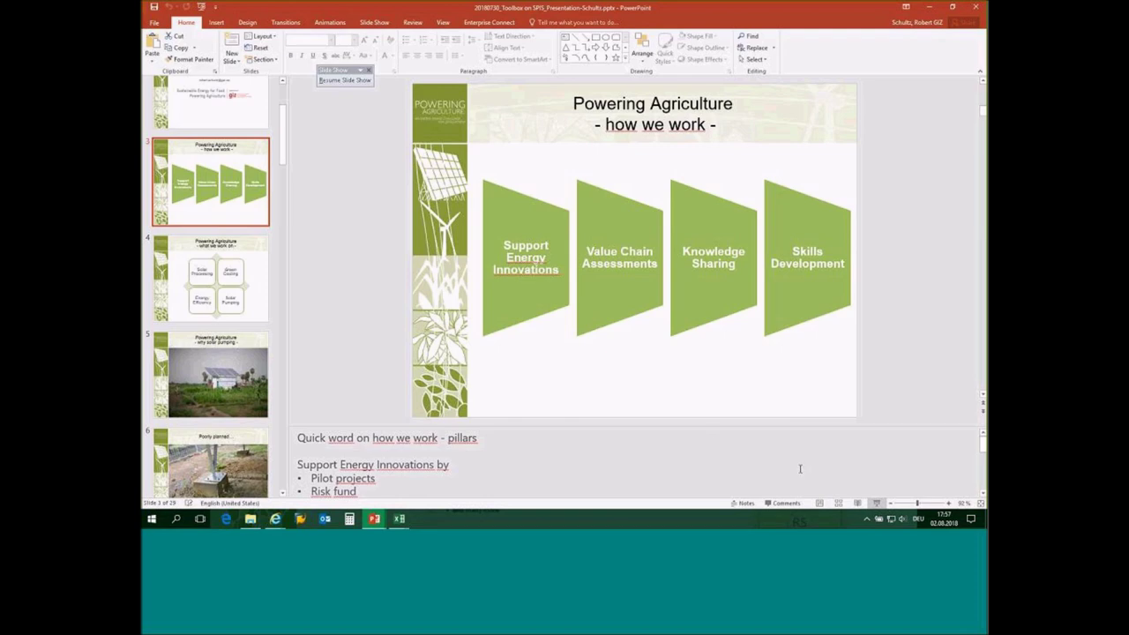
scroll(801, 469, down, 10)
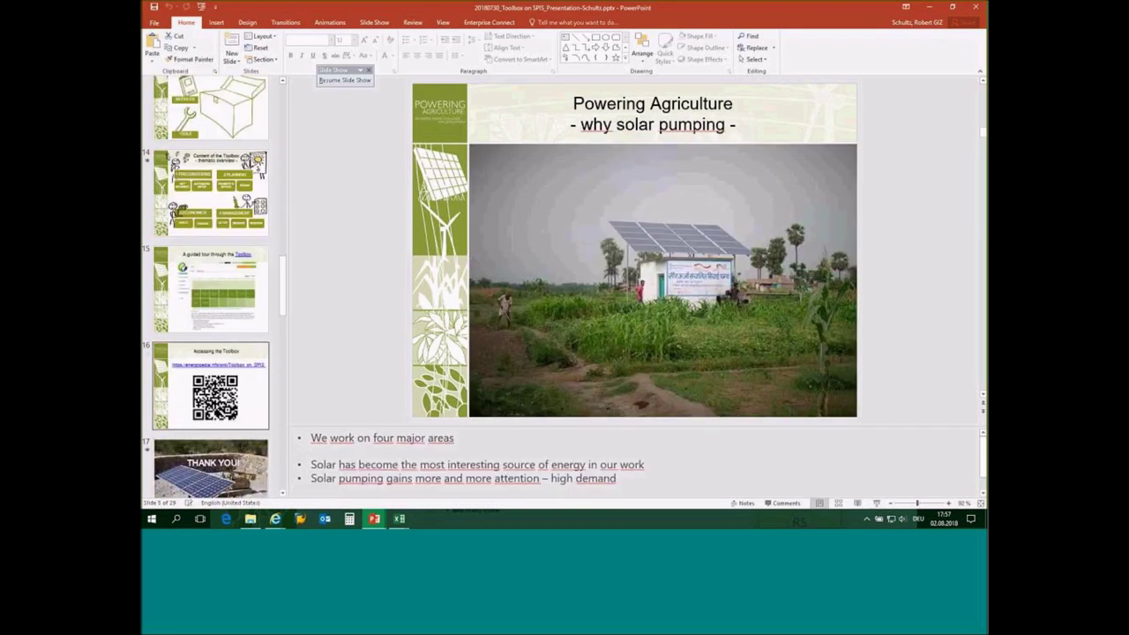
scroll(222, 273, down, 1)
click(223, 273)
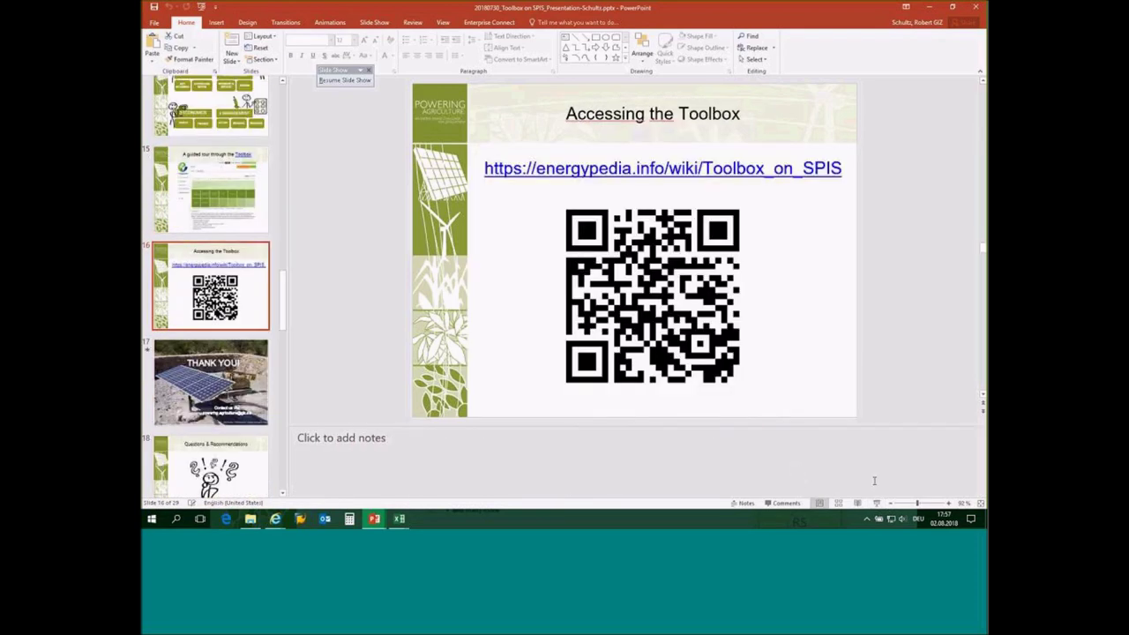